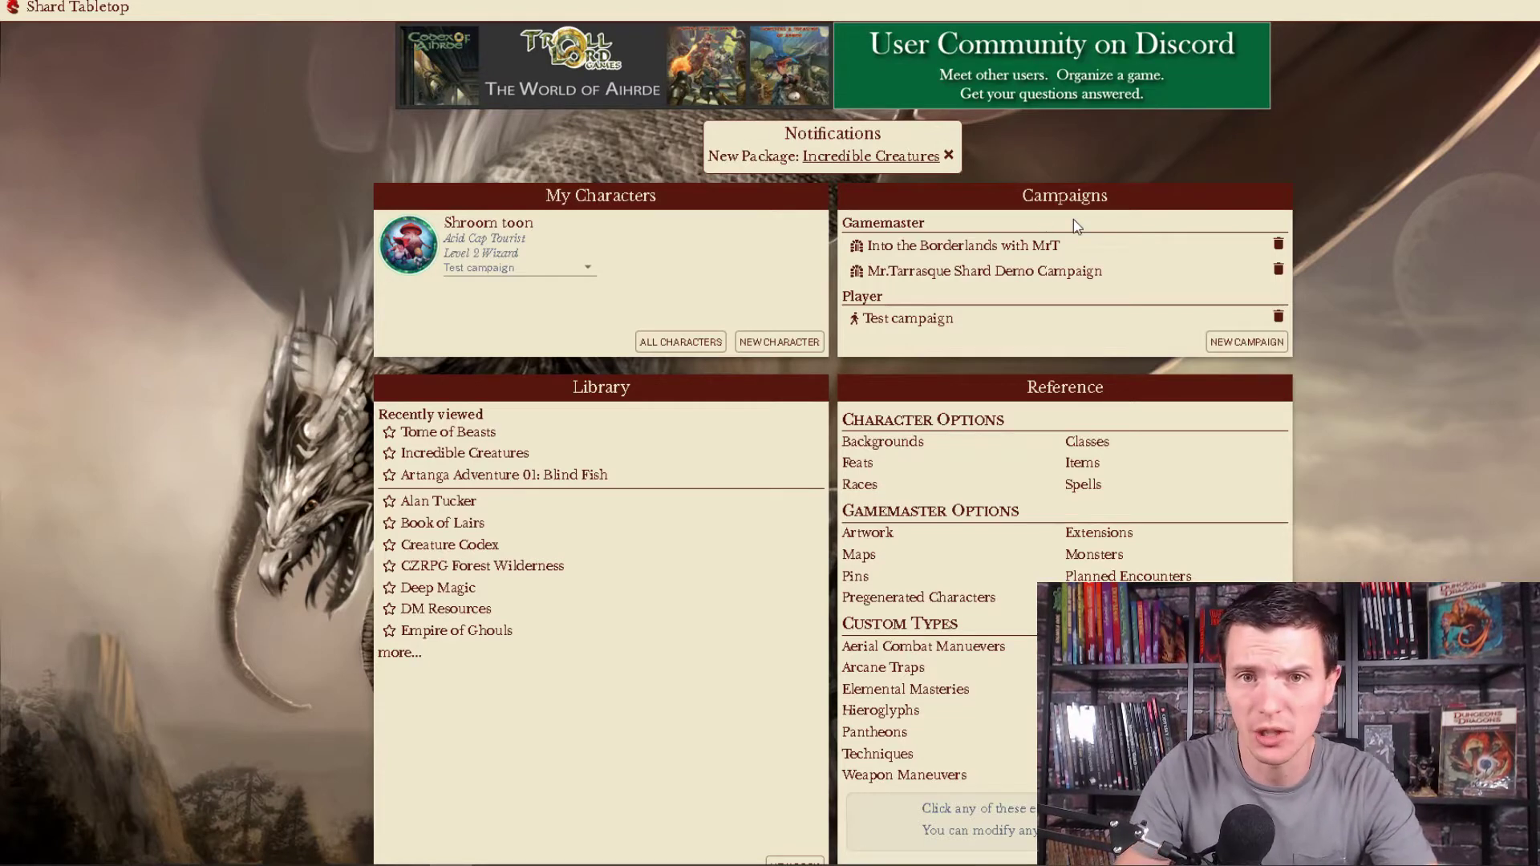
- Create a new character using a randomly generated name
left_click(796, 344)
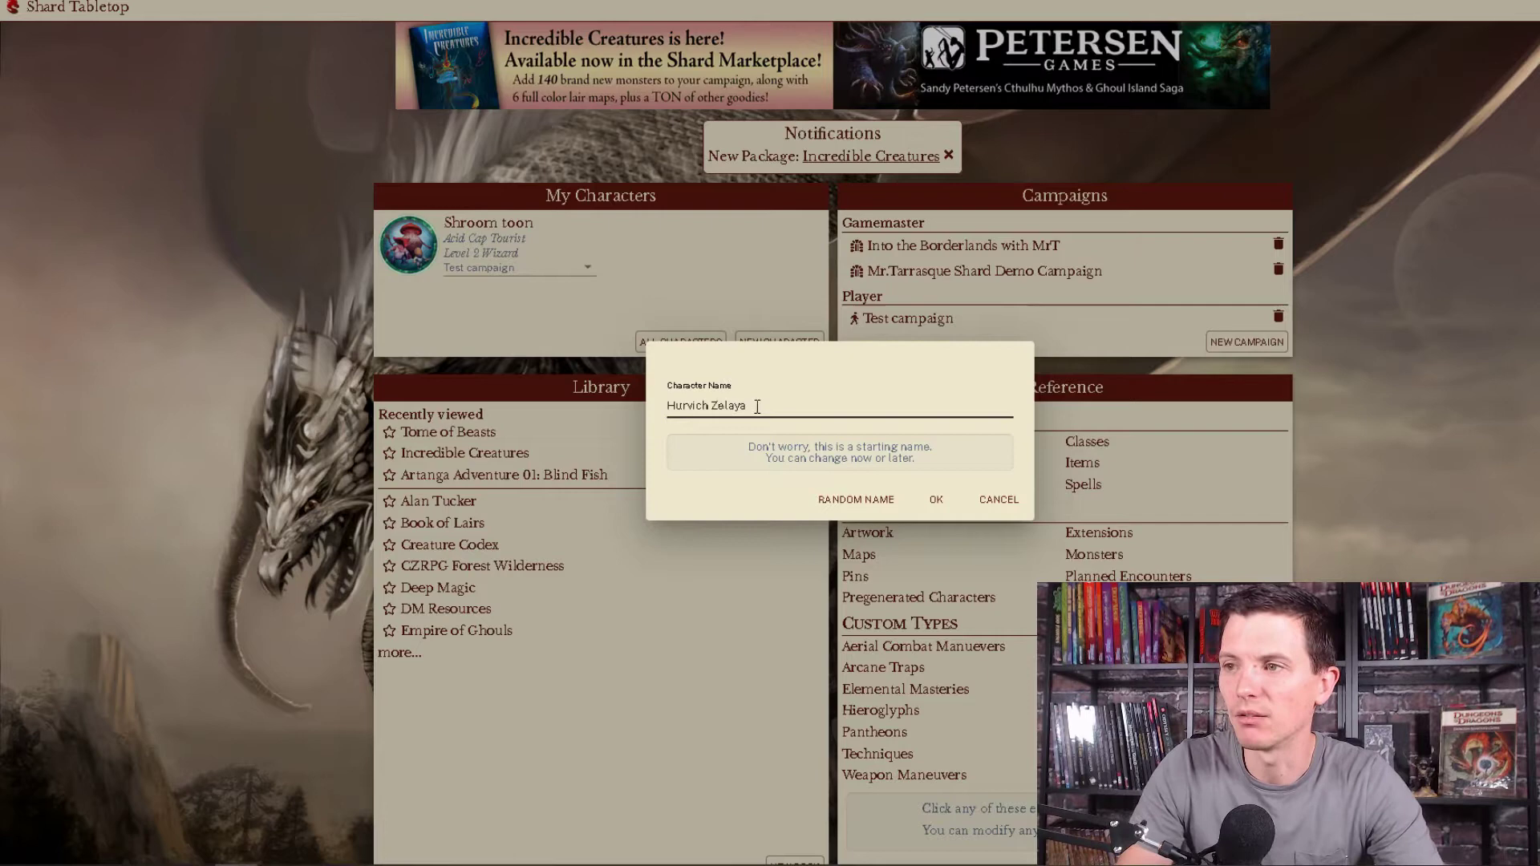
left_click(860, 502)
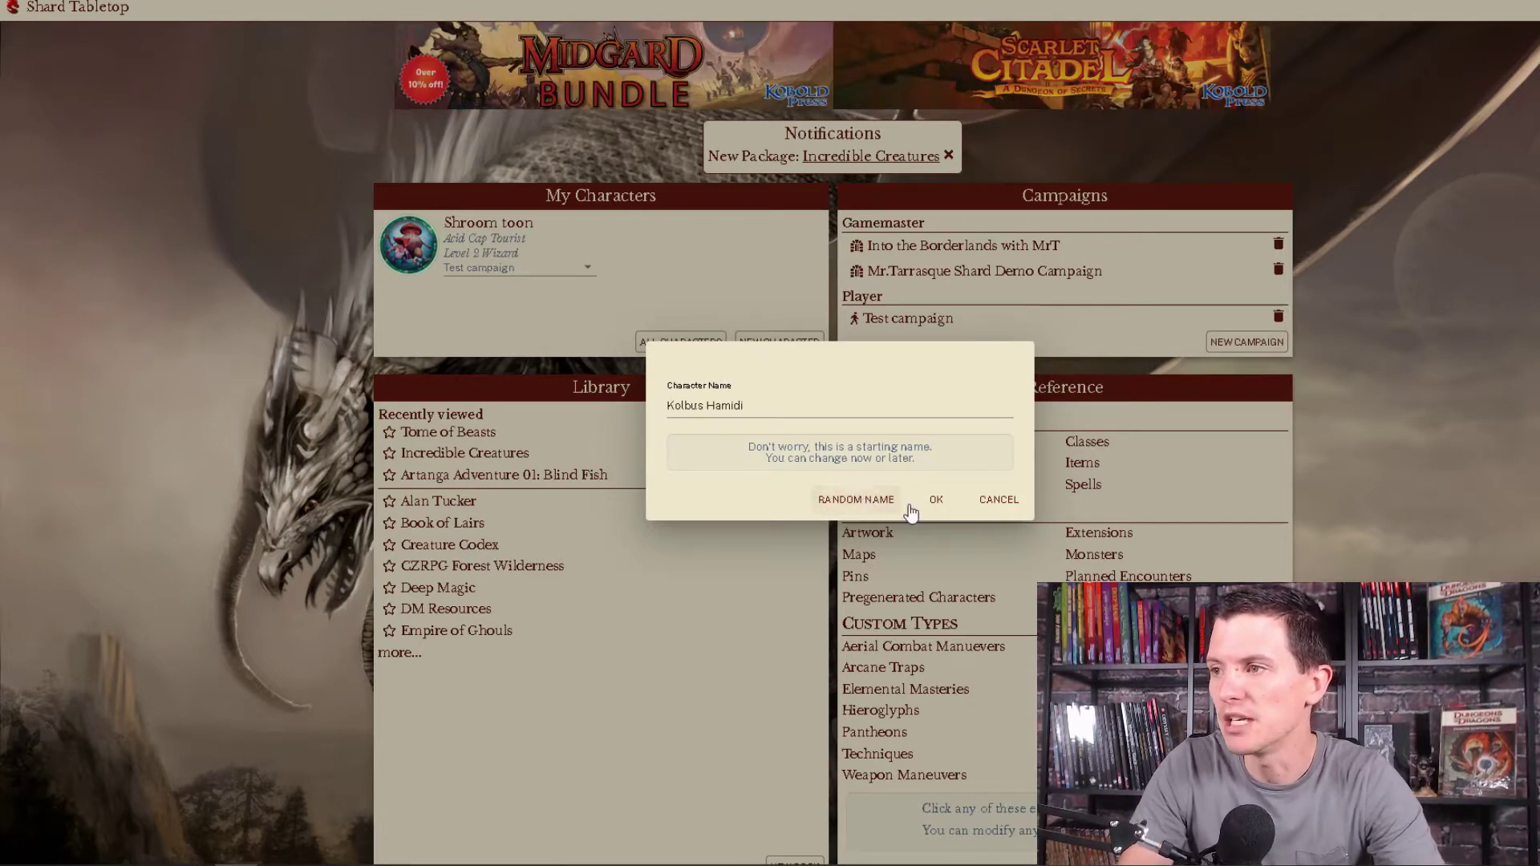
left_click(935, 503)
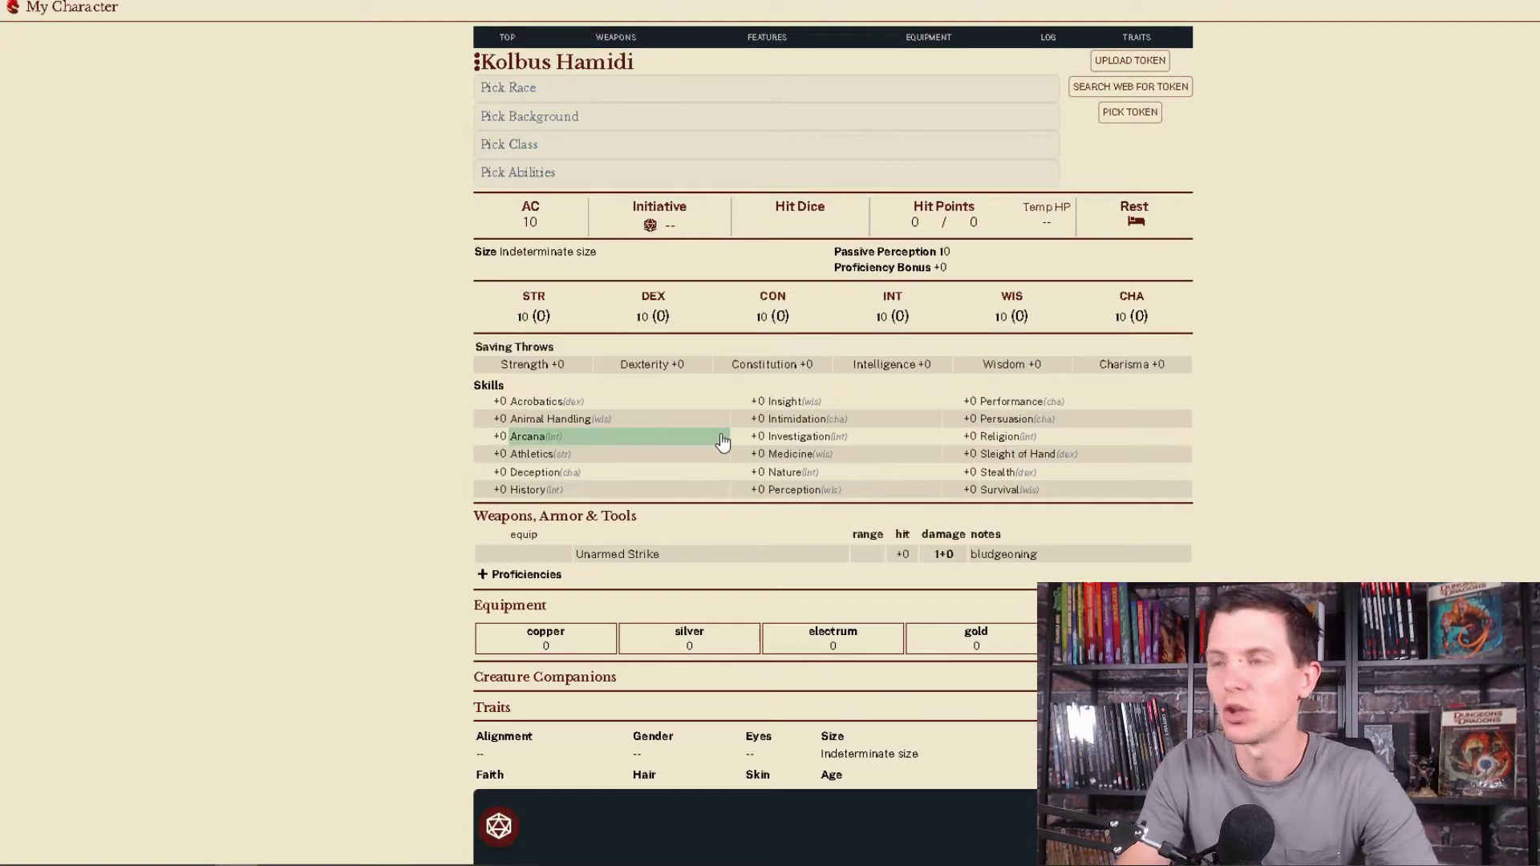
left_click(616, 76)
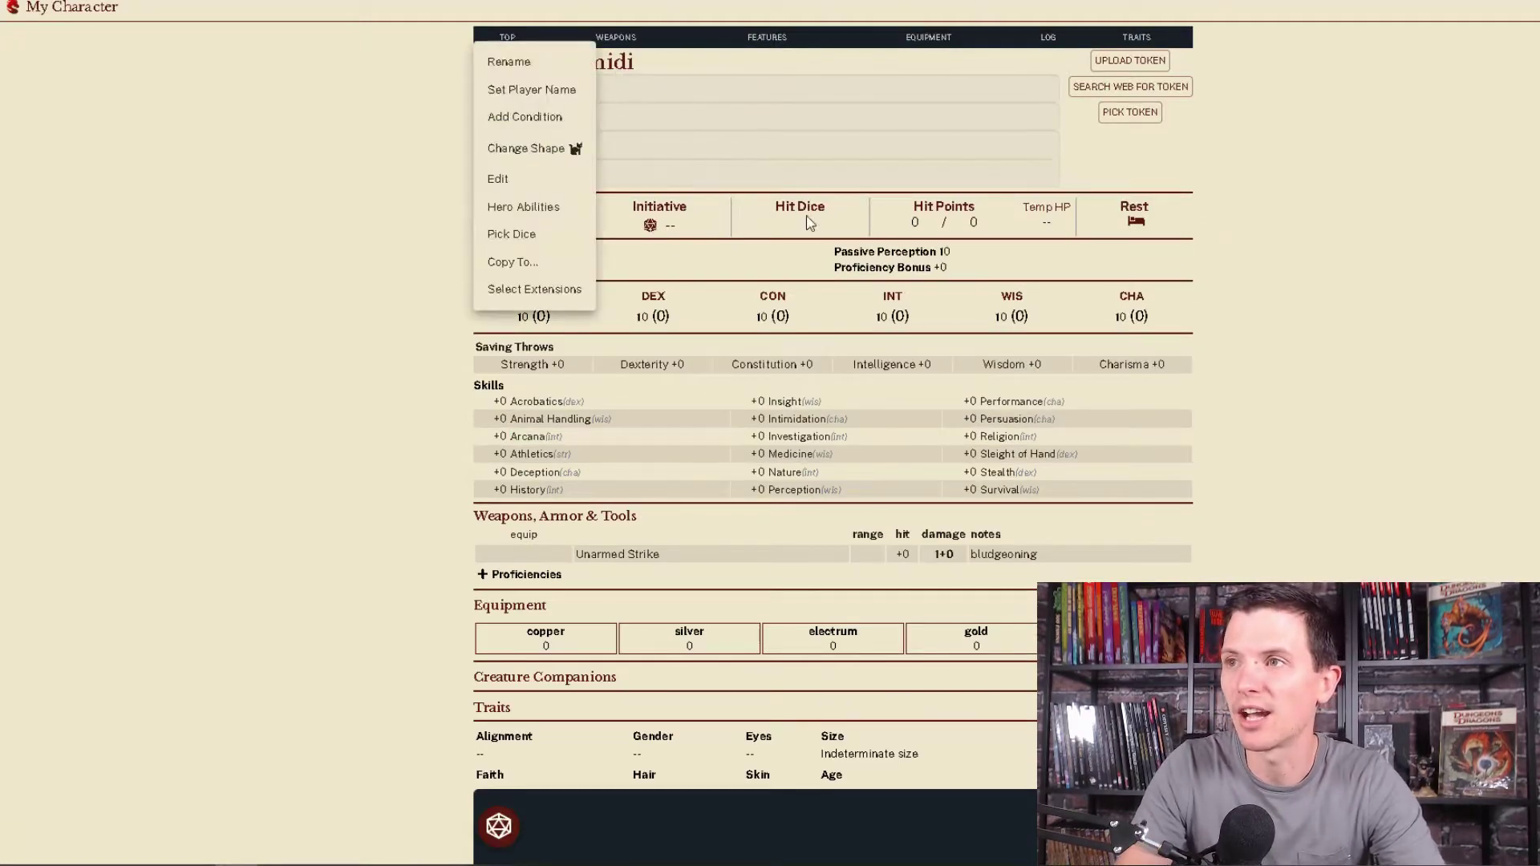
left_click(358, 140)
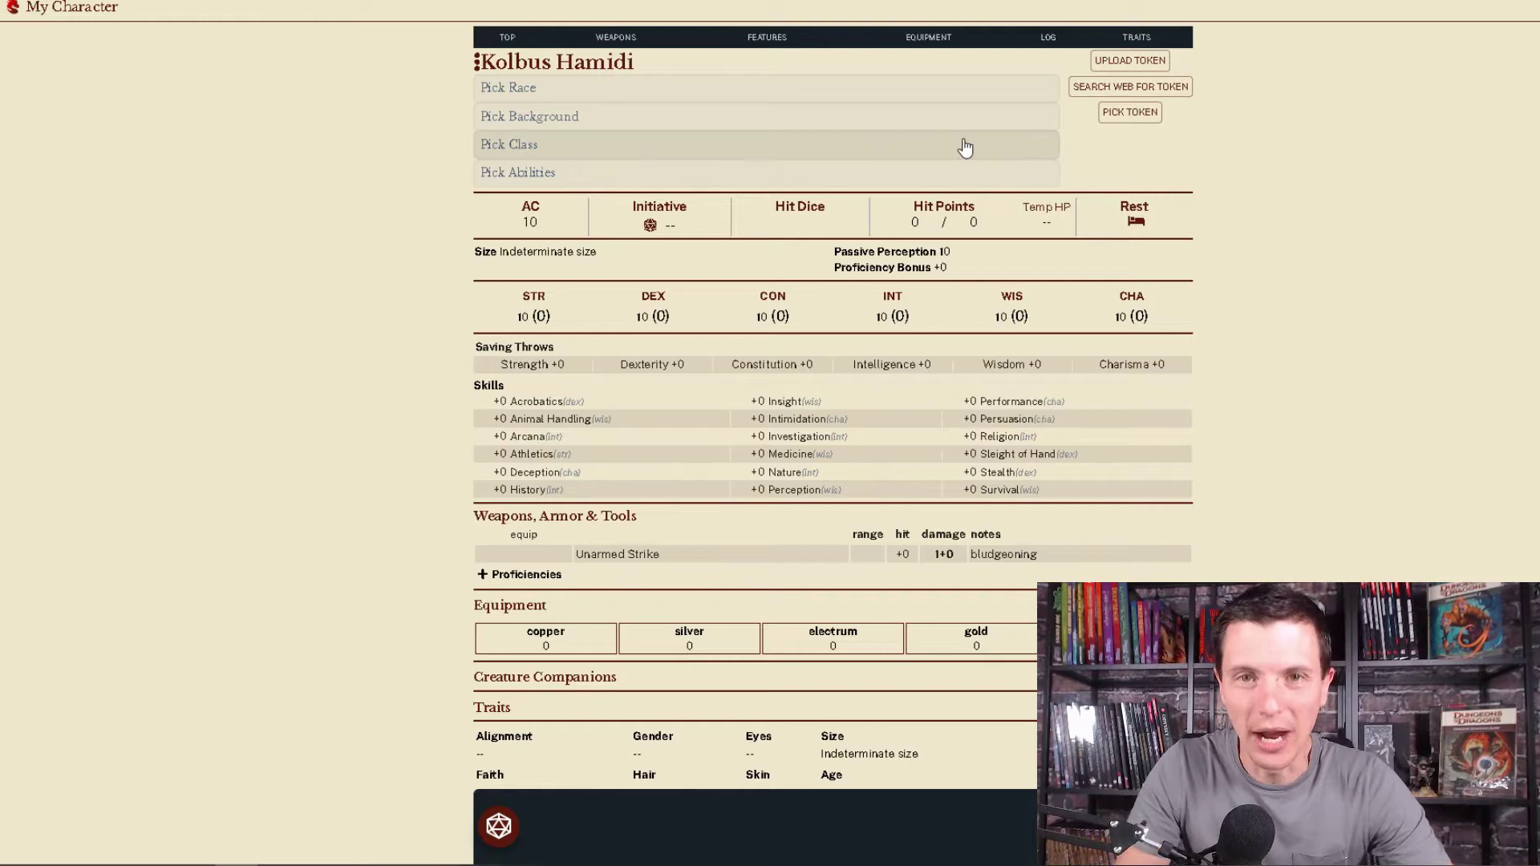
- Open the race selection for the character and look through the available races and their traits
left_click(808, 98)
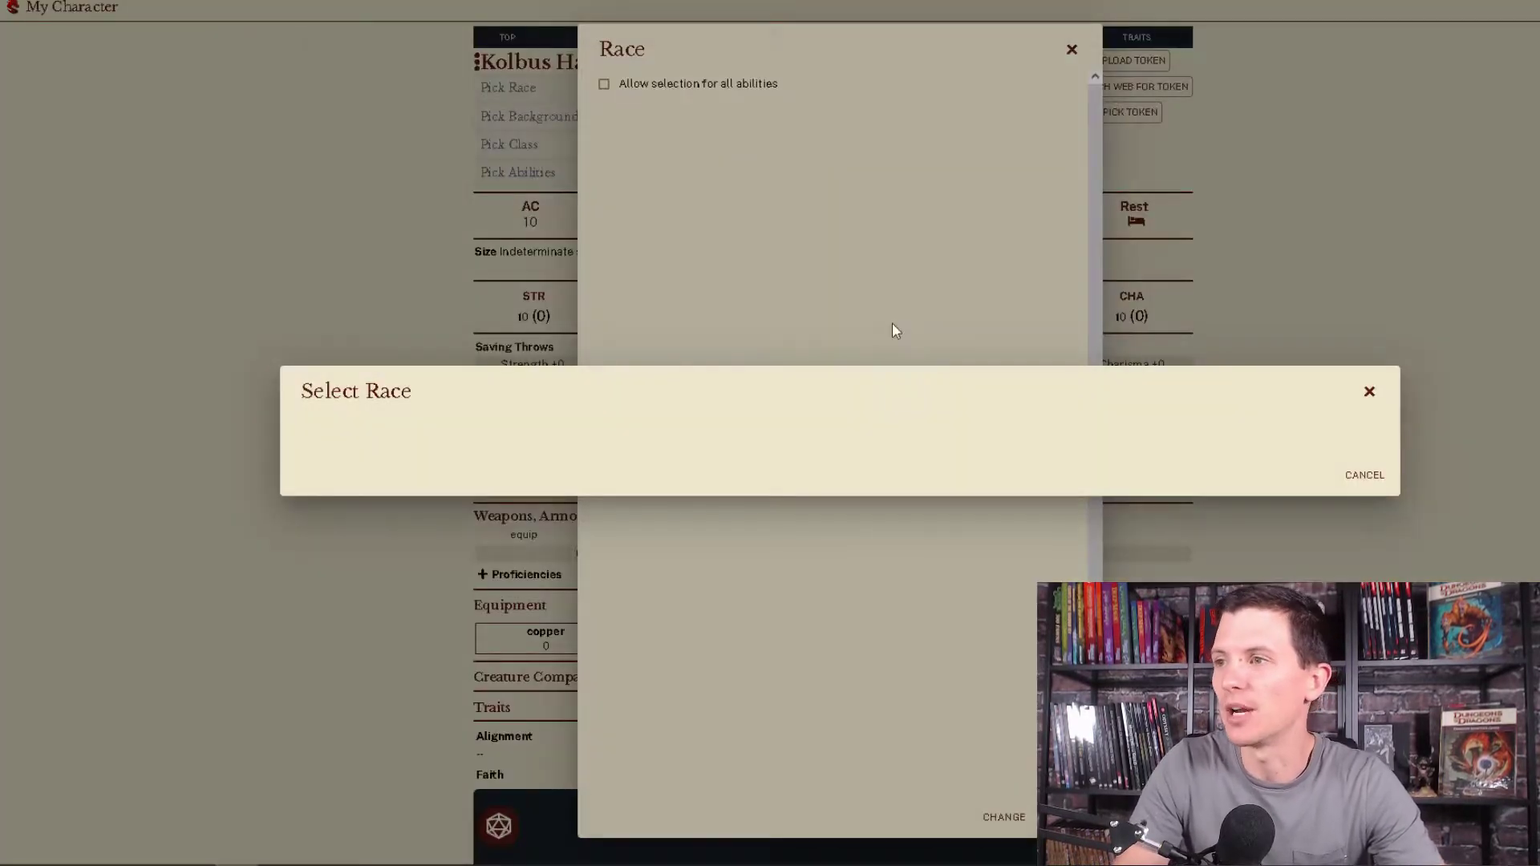
scroll(1375, 367, "down", 1)
scroll(1376, 367, "down", 20)
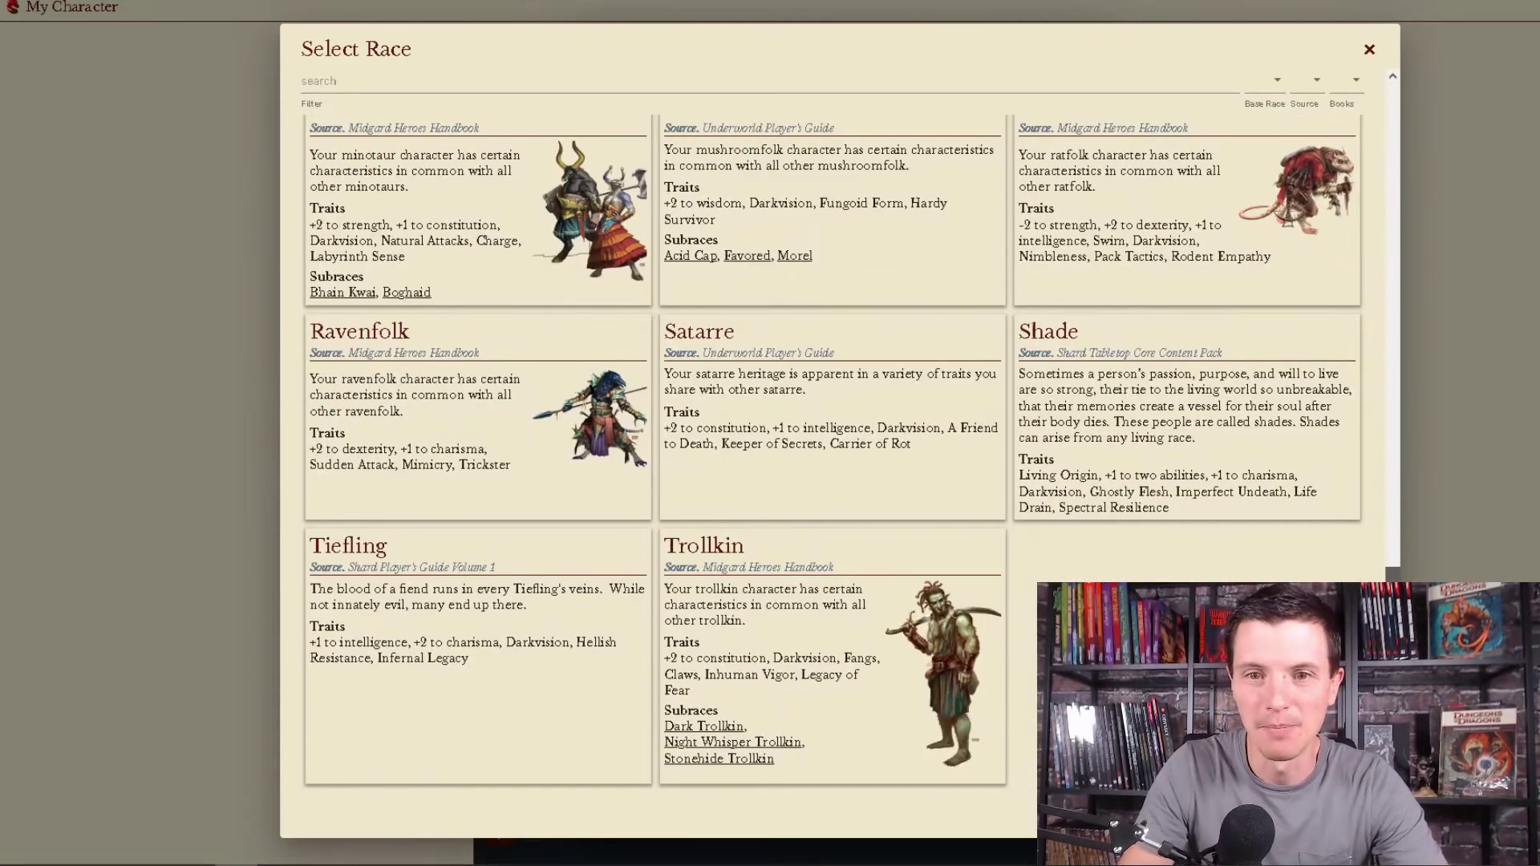
scroll(1352, 132, "up", 15)
scroll(1369, 289, "down", 3)
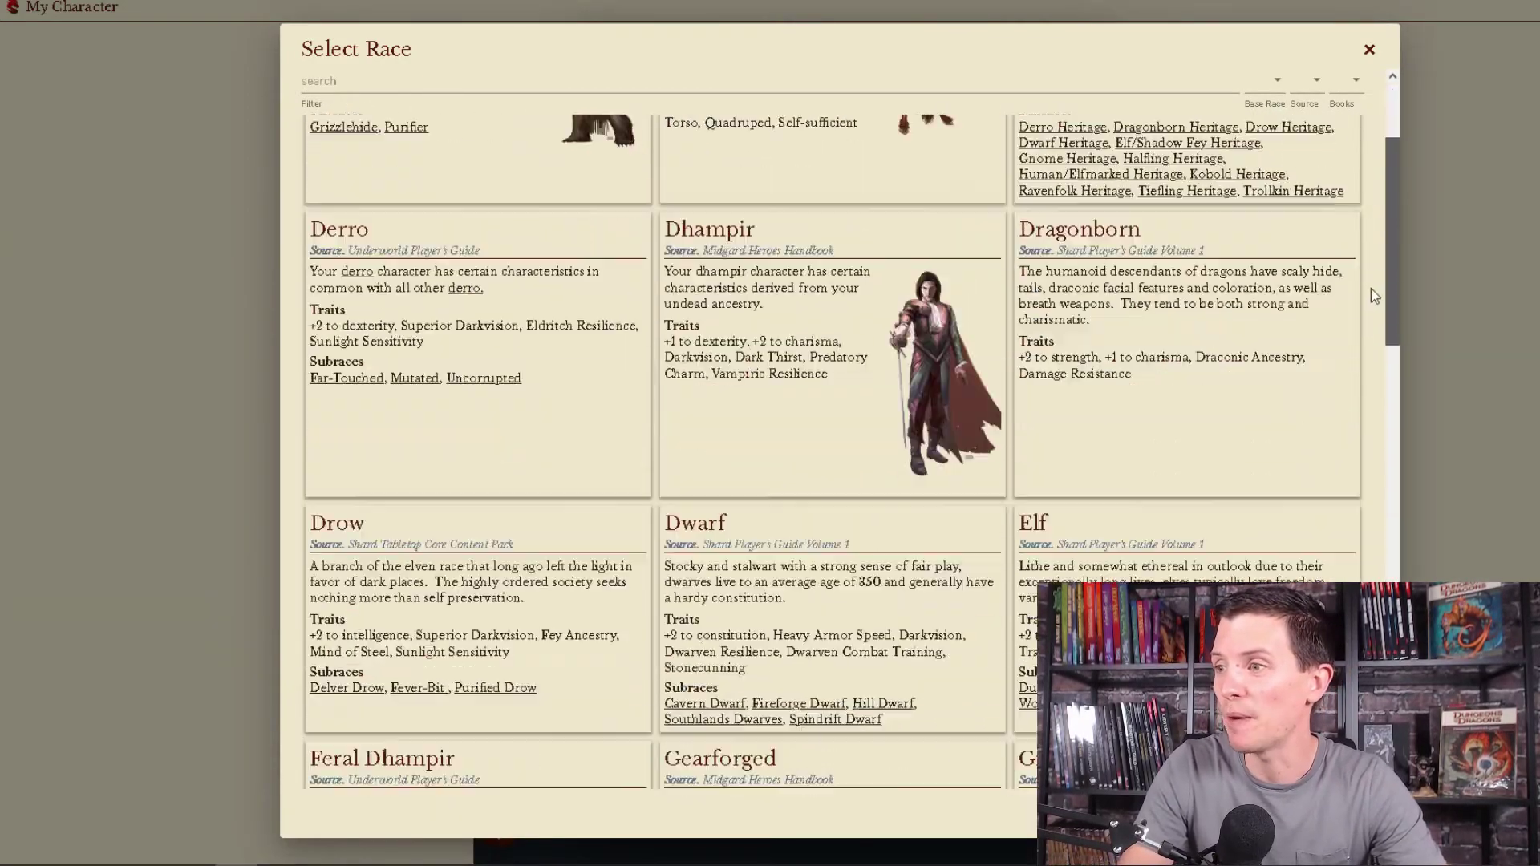
scroll(1370, 289, "down", 18)
scroll(1381, 187, "up", 20)
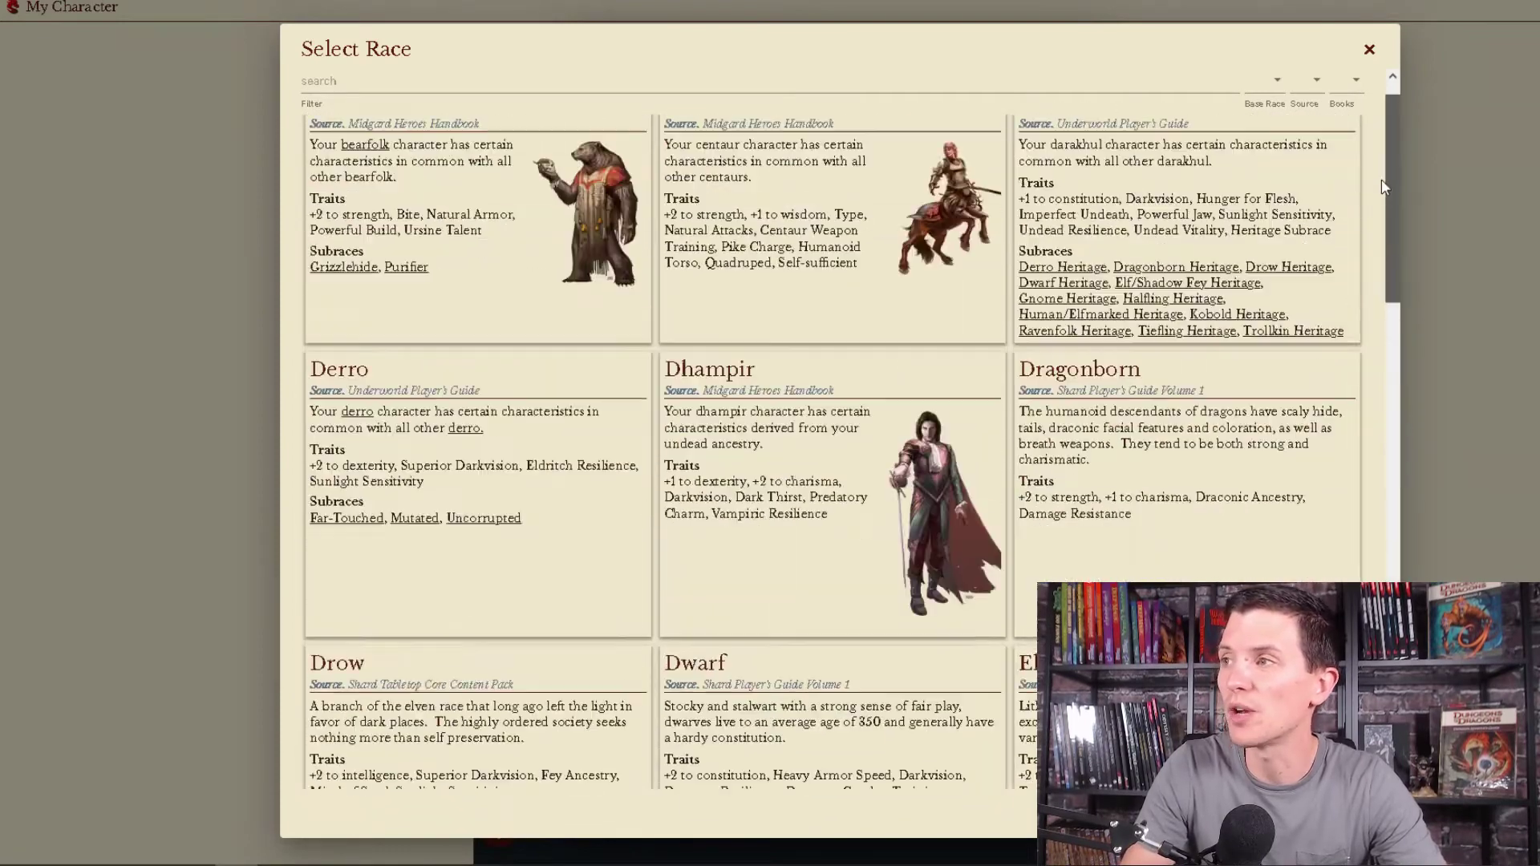
scroll(1381, 187, "up", 1)
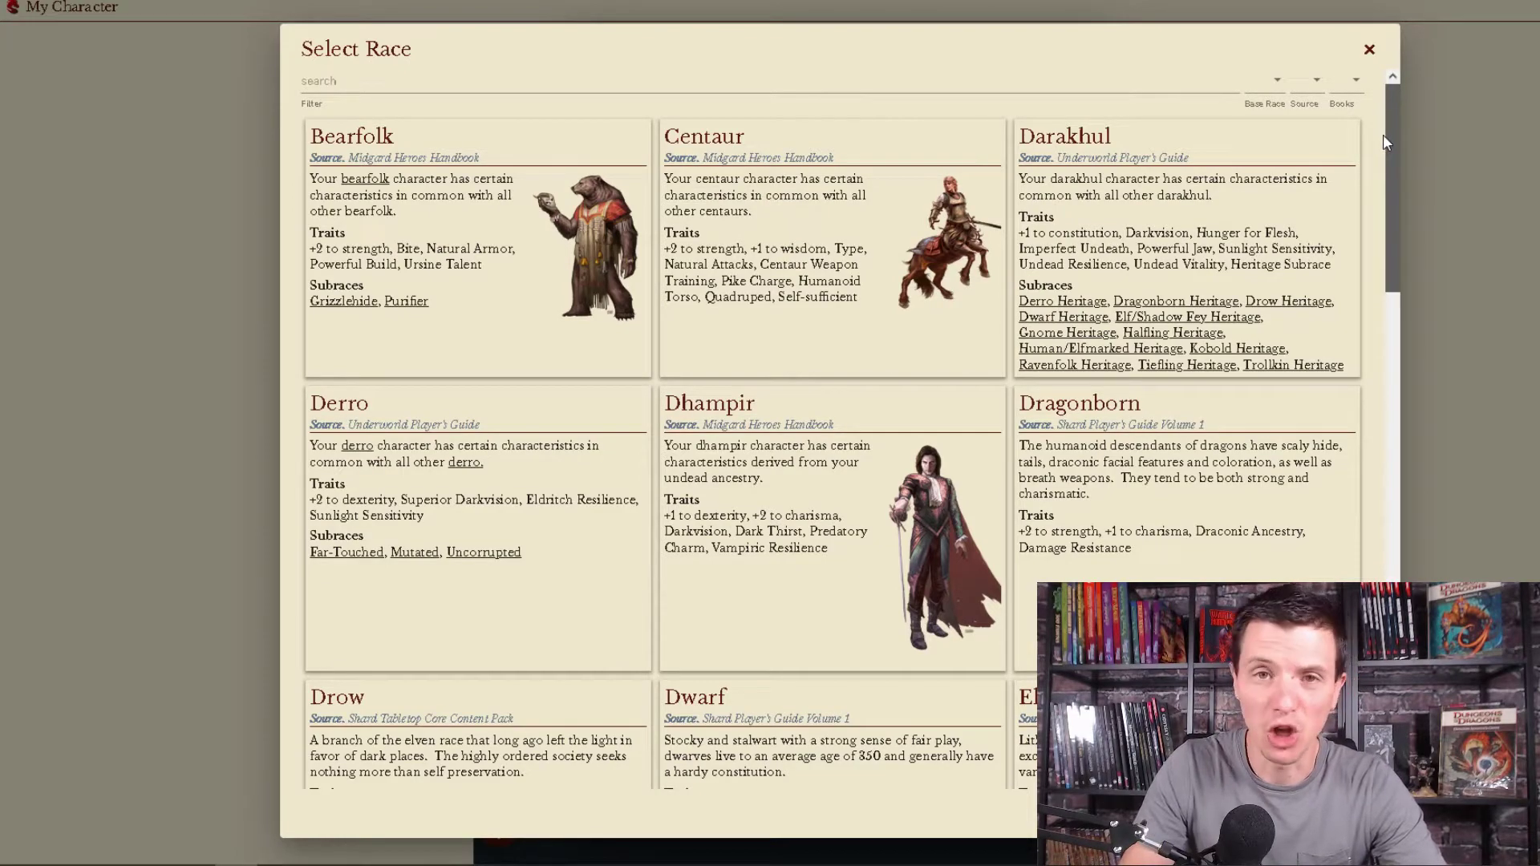
scroll(1368, 232, "down", 15)
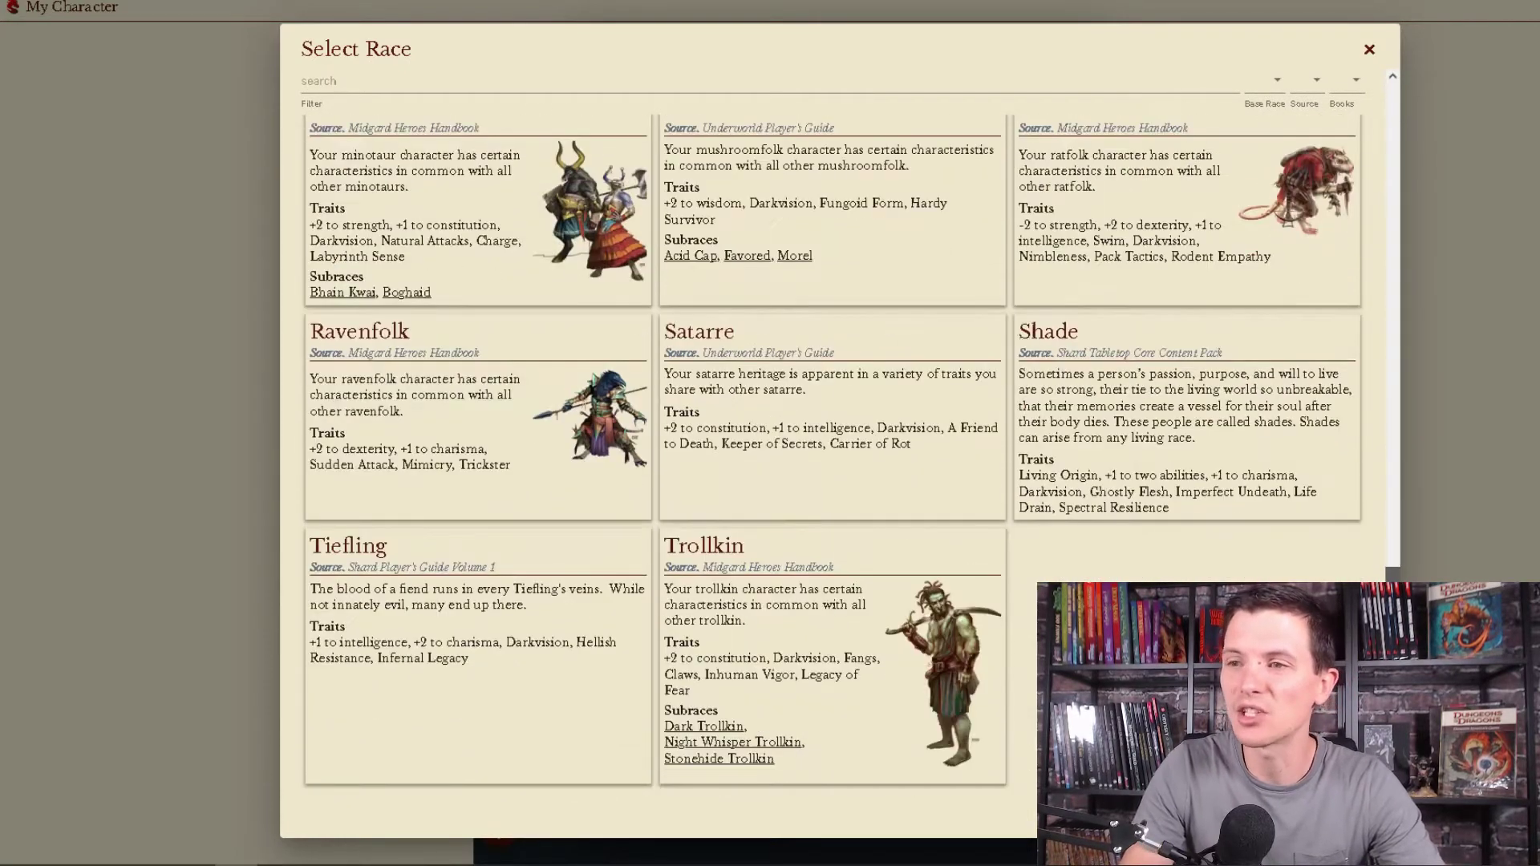
scroll(1321, 255, "up", 15)
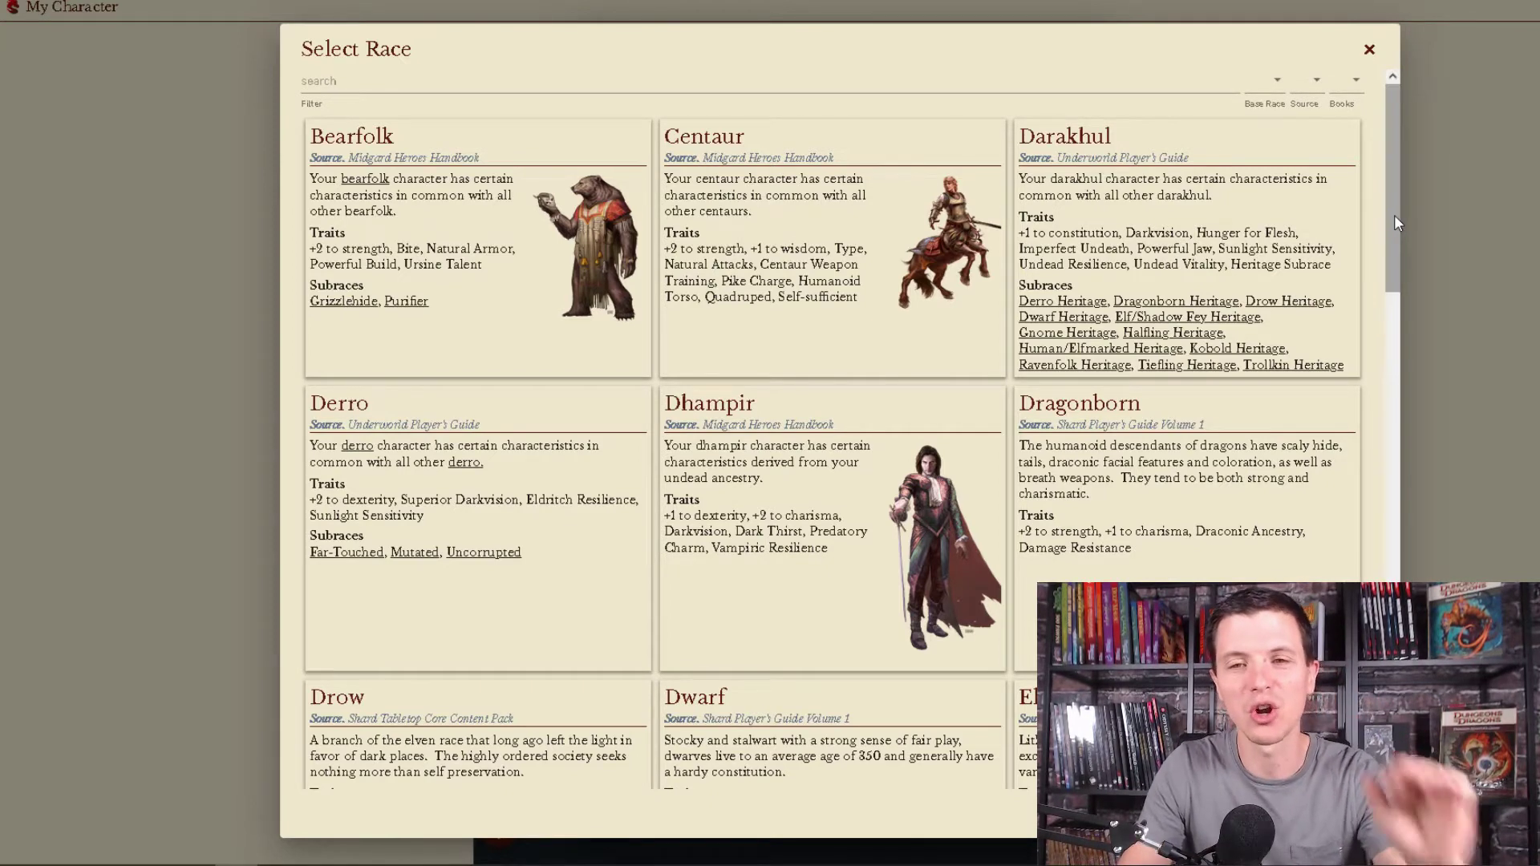
- Choose Ratfolk from the Midgard Heroes Handbook as the character's race and close the race details
left_click_drag(1393, 217, 1411, 626)
left_click(1171, 433)
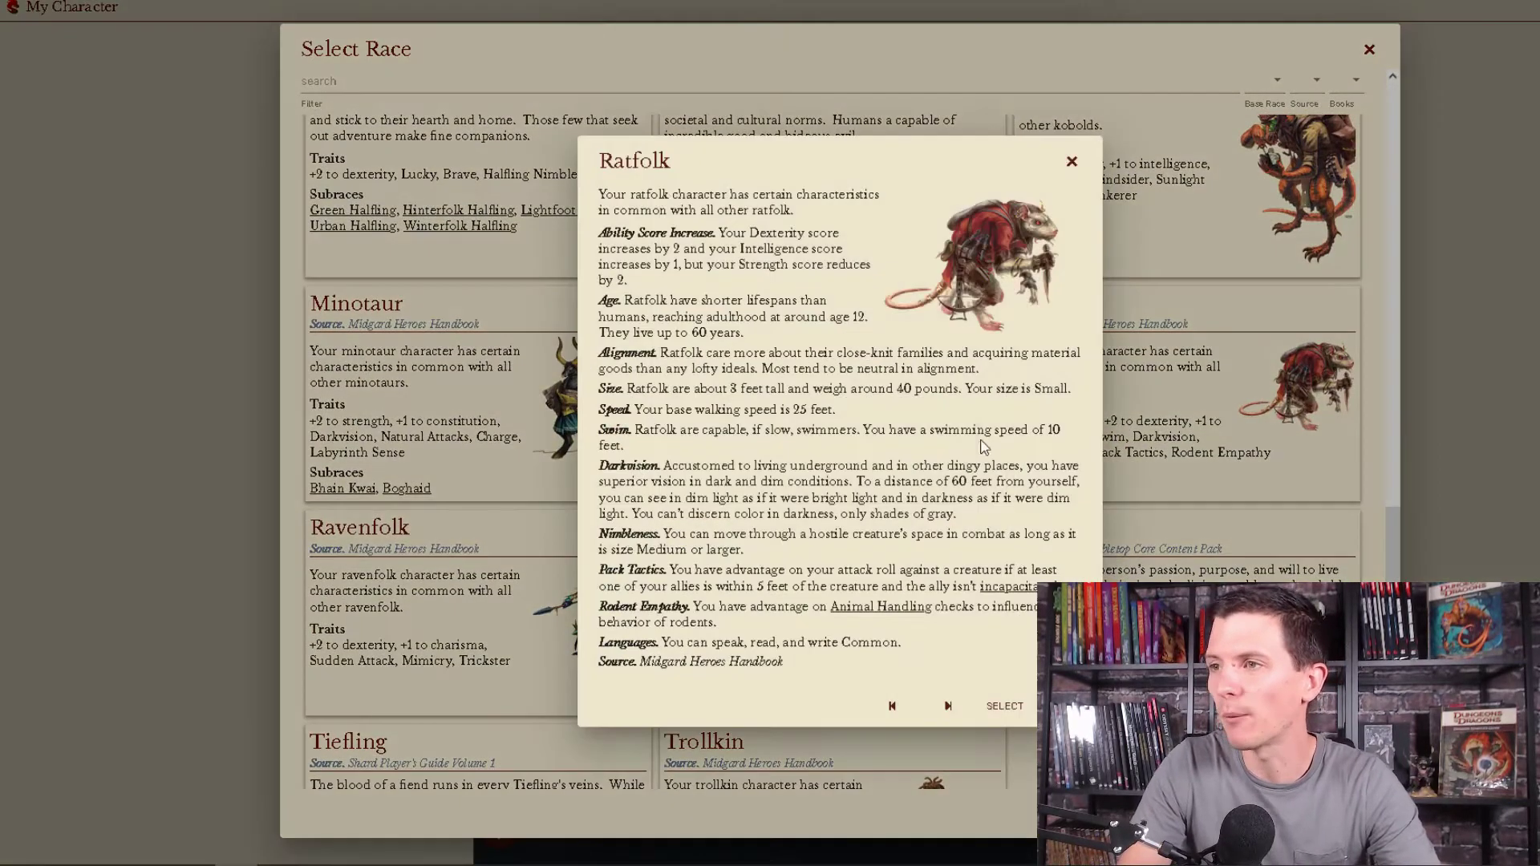
left_click(1005, 705)
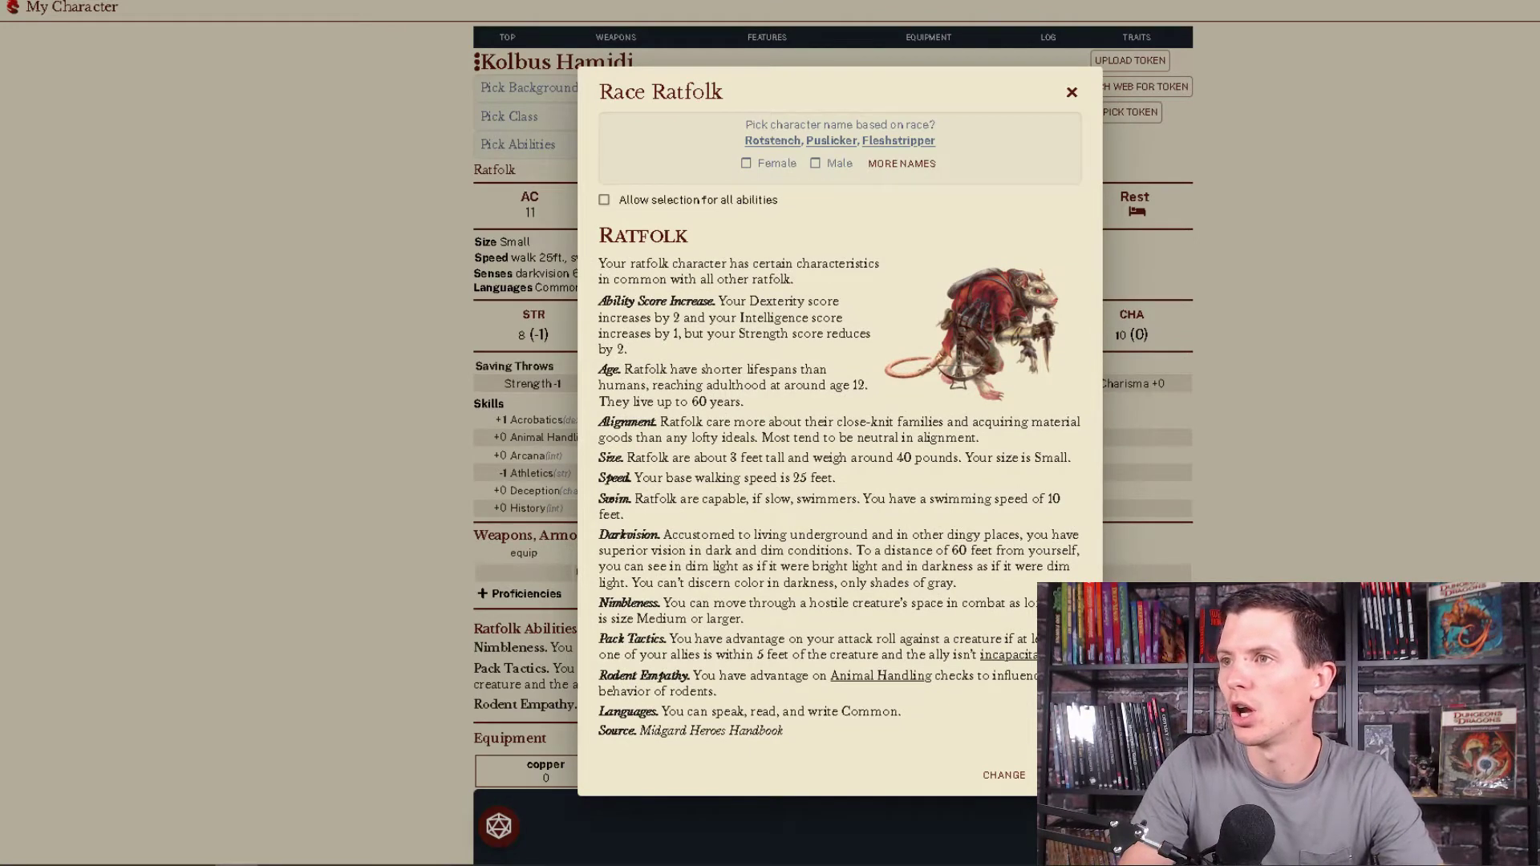
key("Escape")
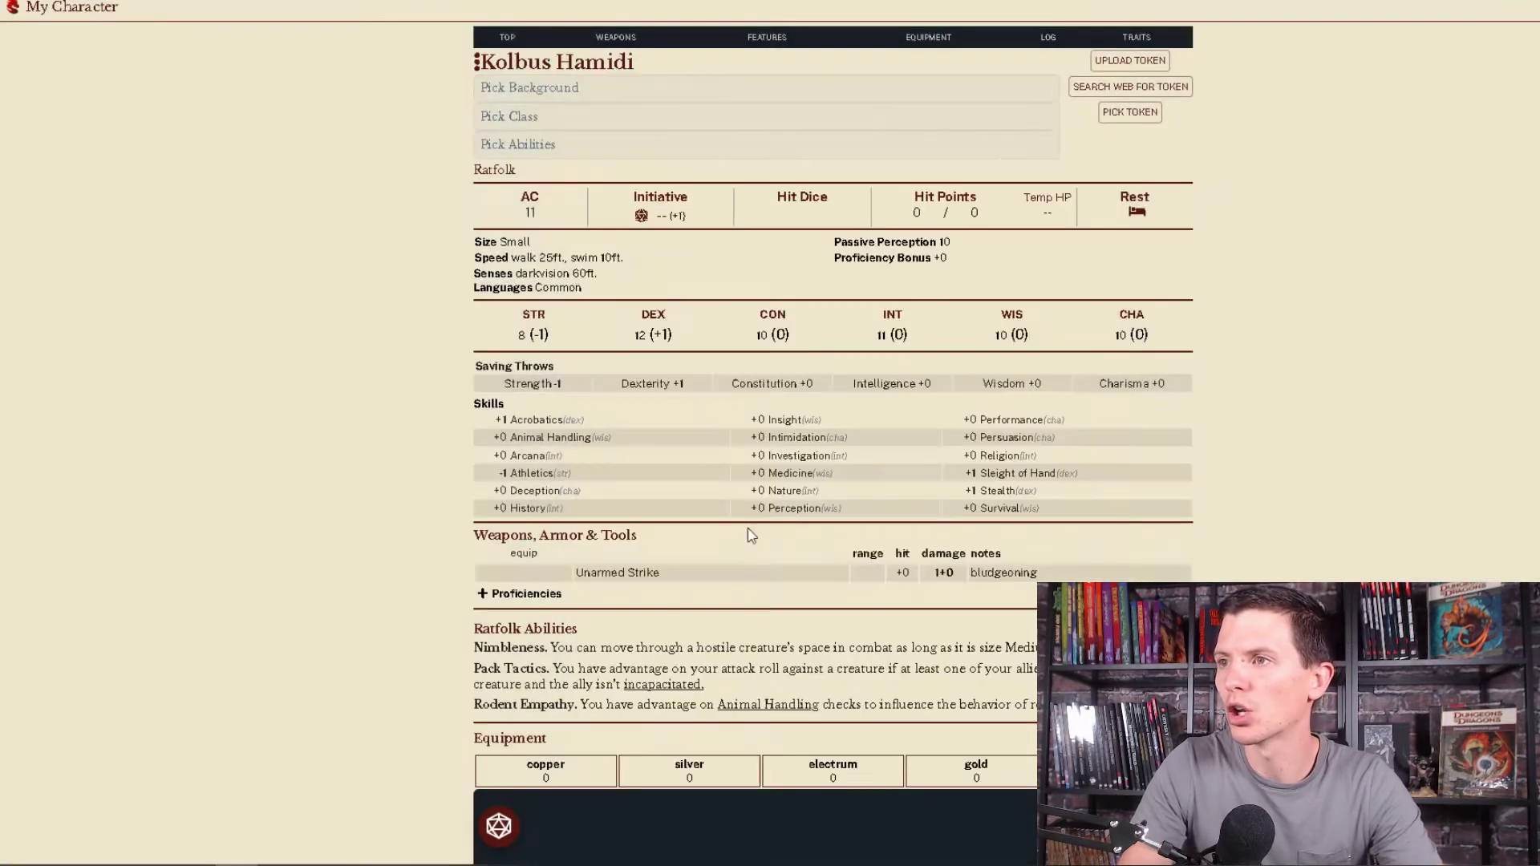
- Choose Tinker from the Midgard Heroes Handbook as the character's background
left_click(649, 100)
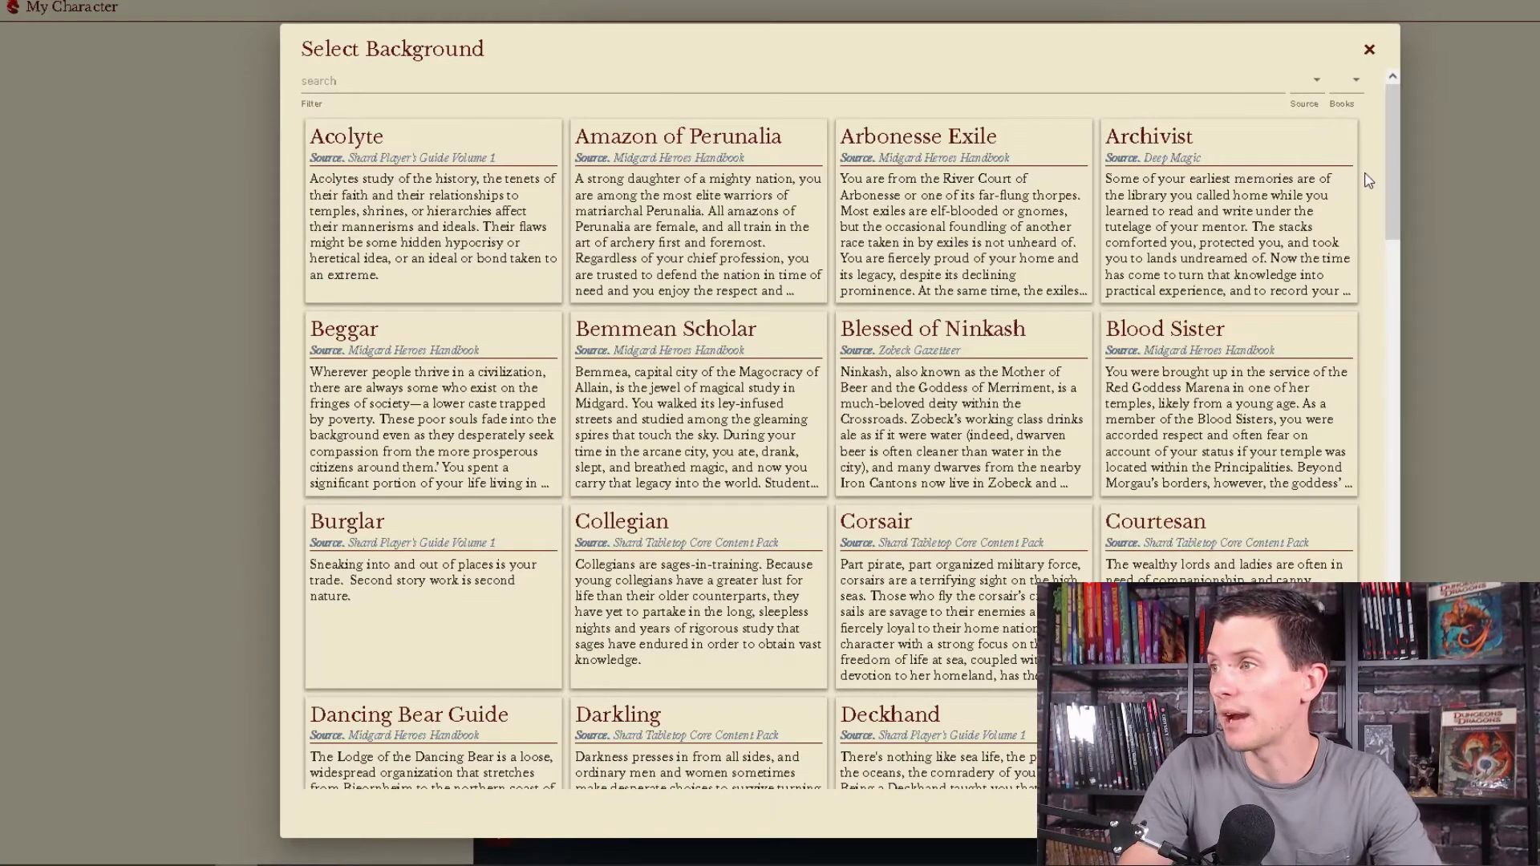
left_click_drag(1394, 175, 1394, 642)
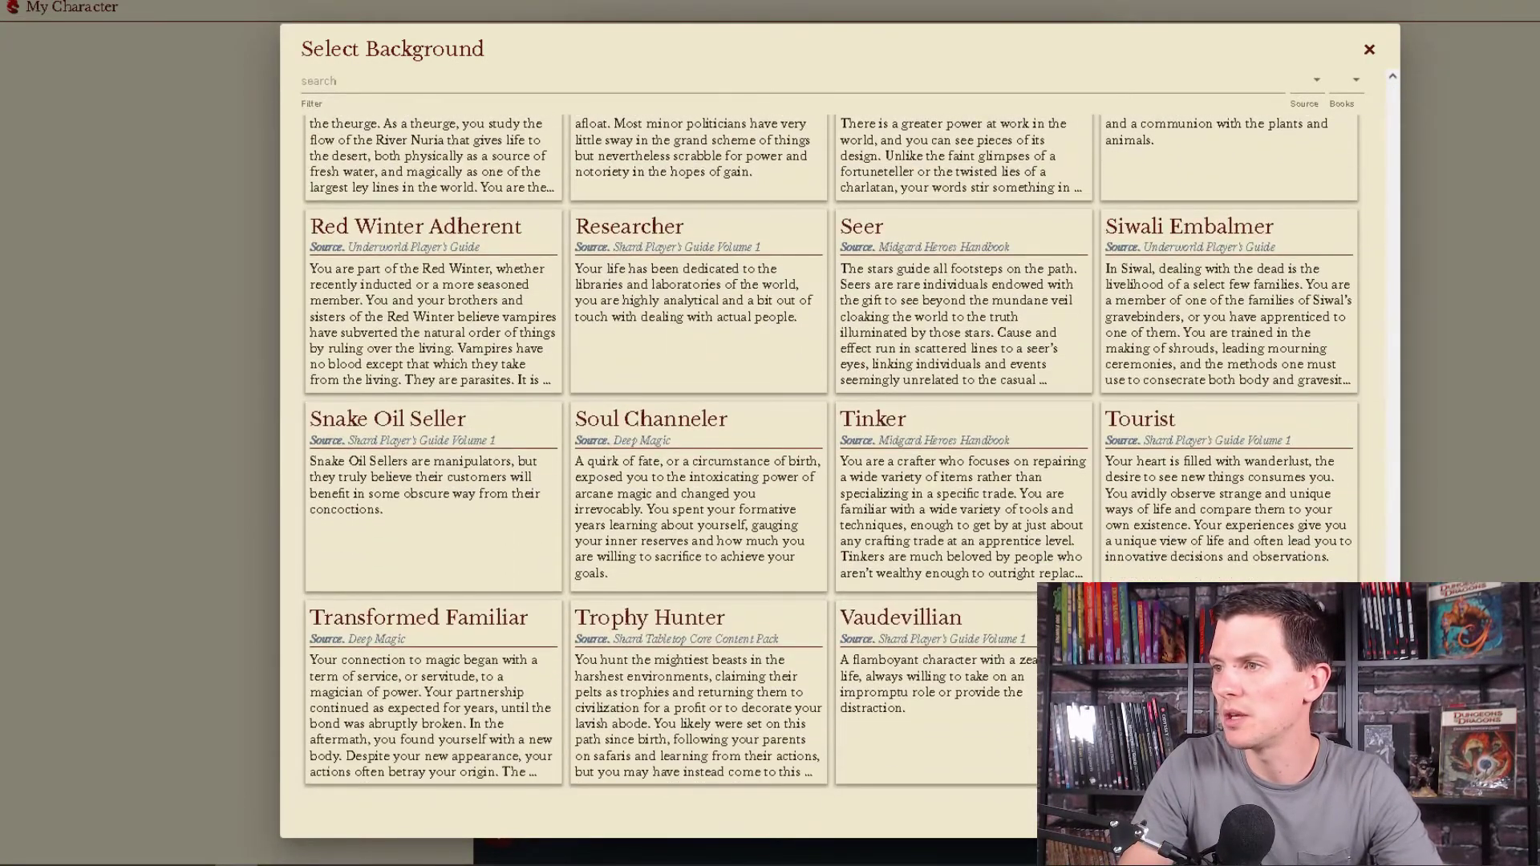
left_click(926, 576)
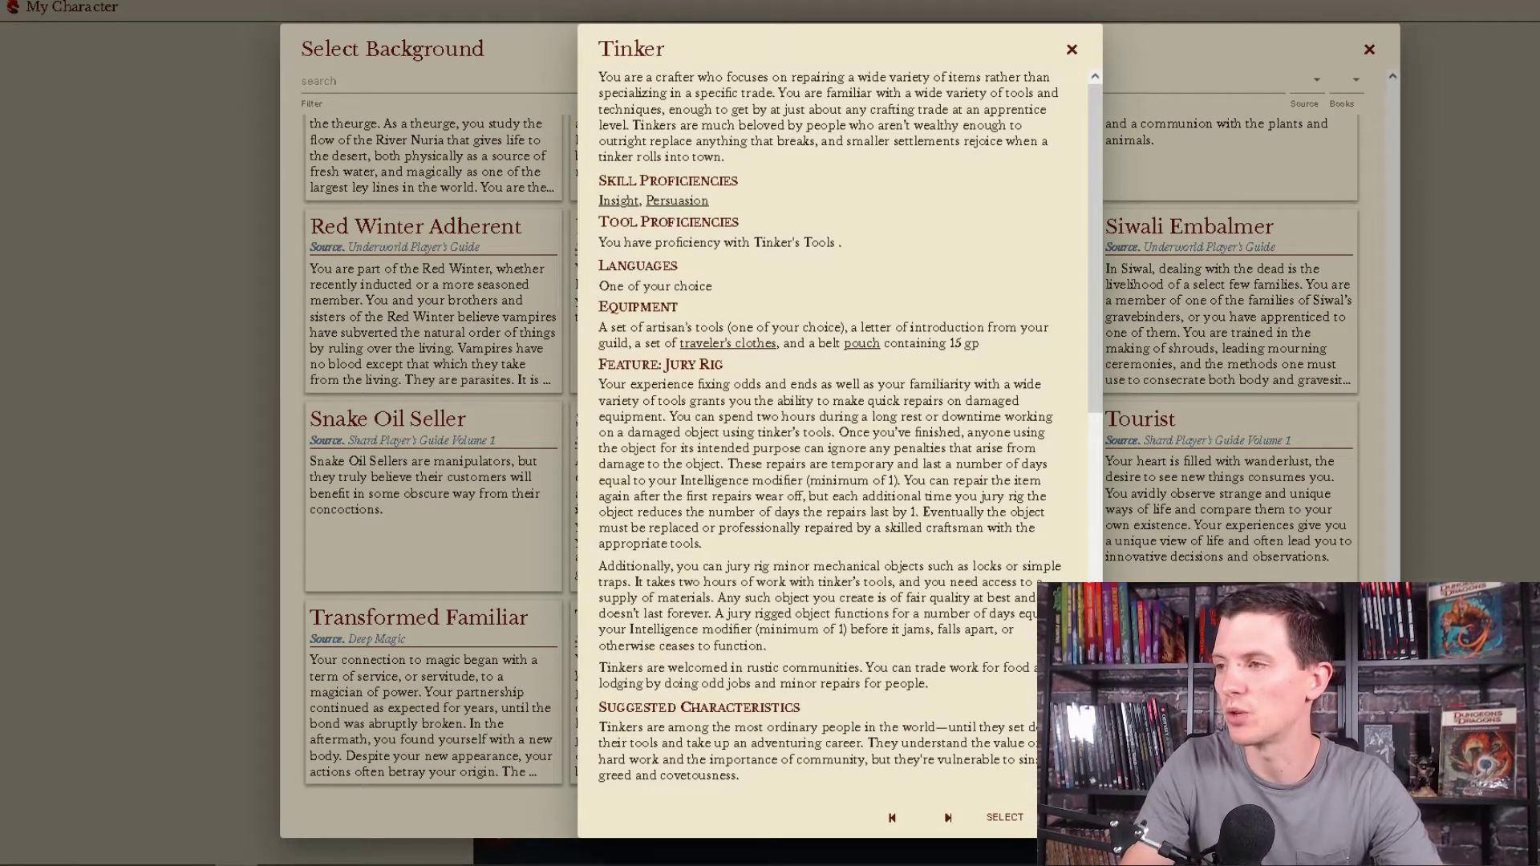
left_click(1004, 817)
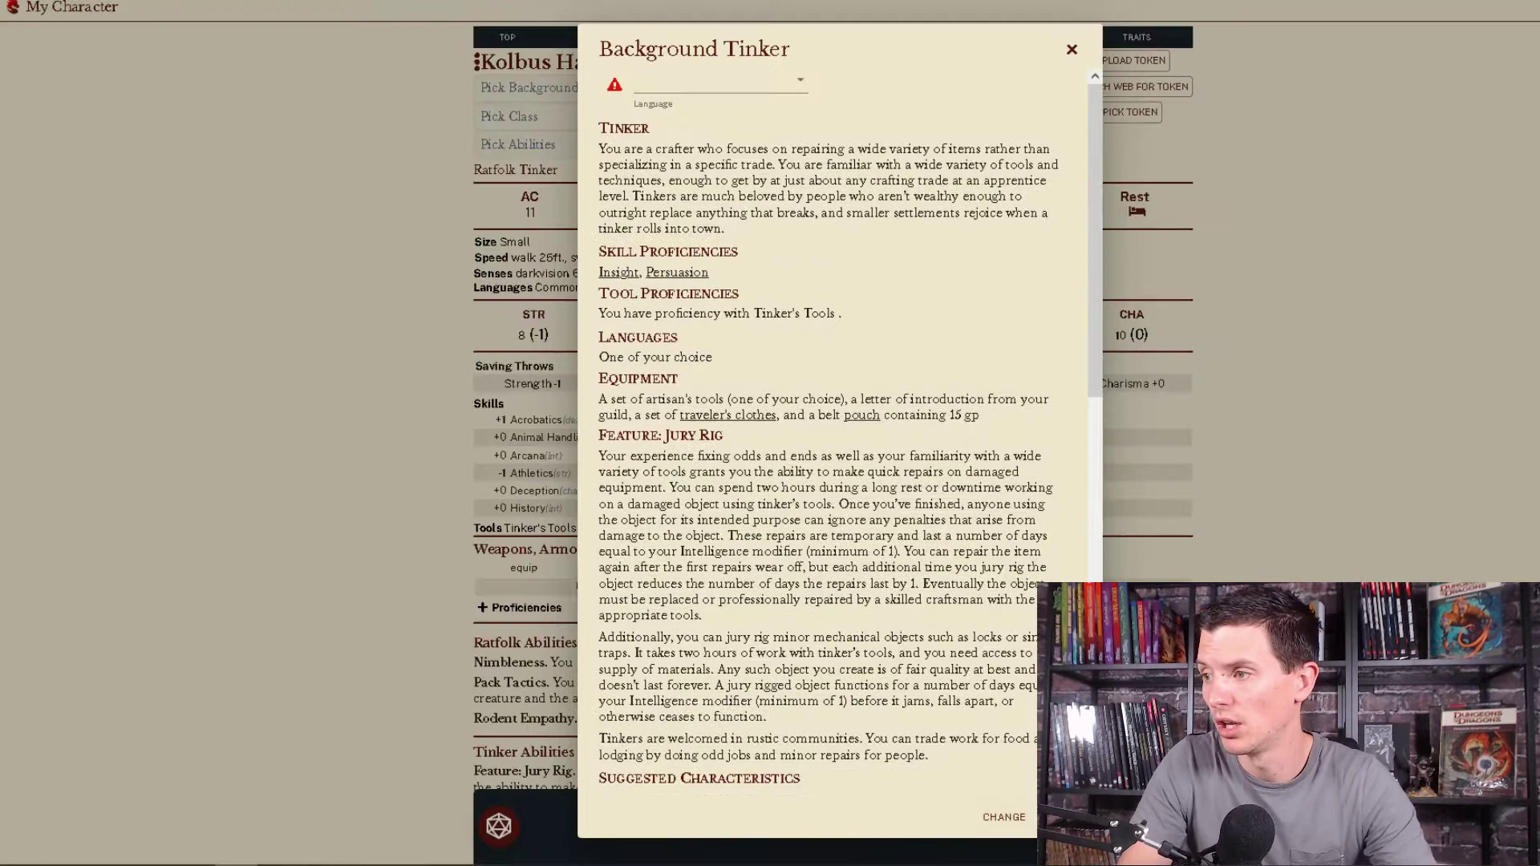
- Set the Tinker background's language choice to Dwarvish and close the background details
left_click(707, 87)
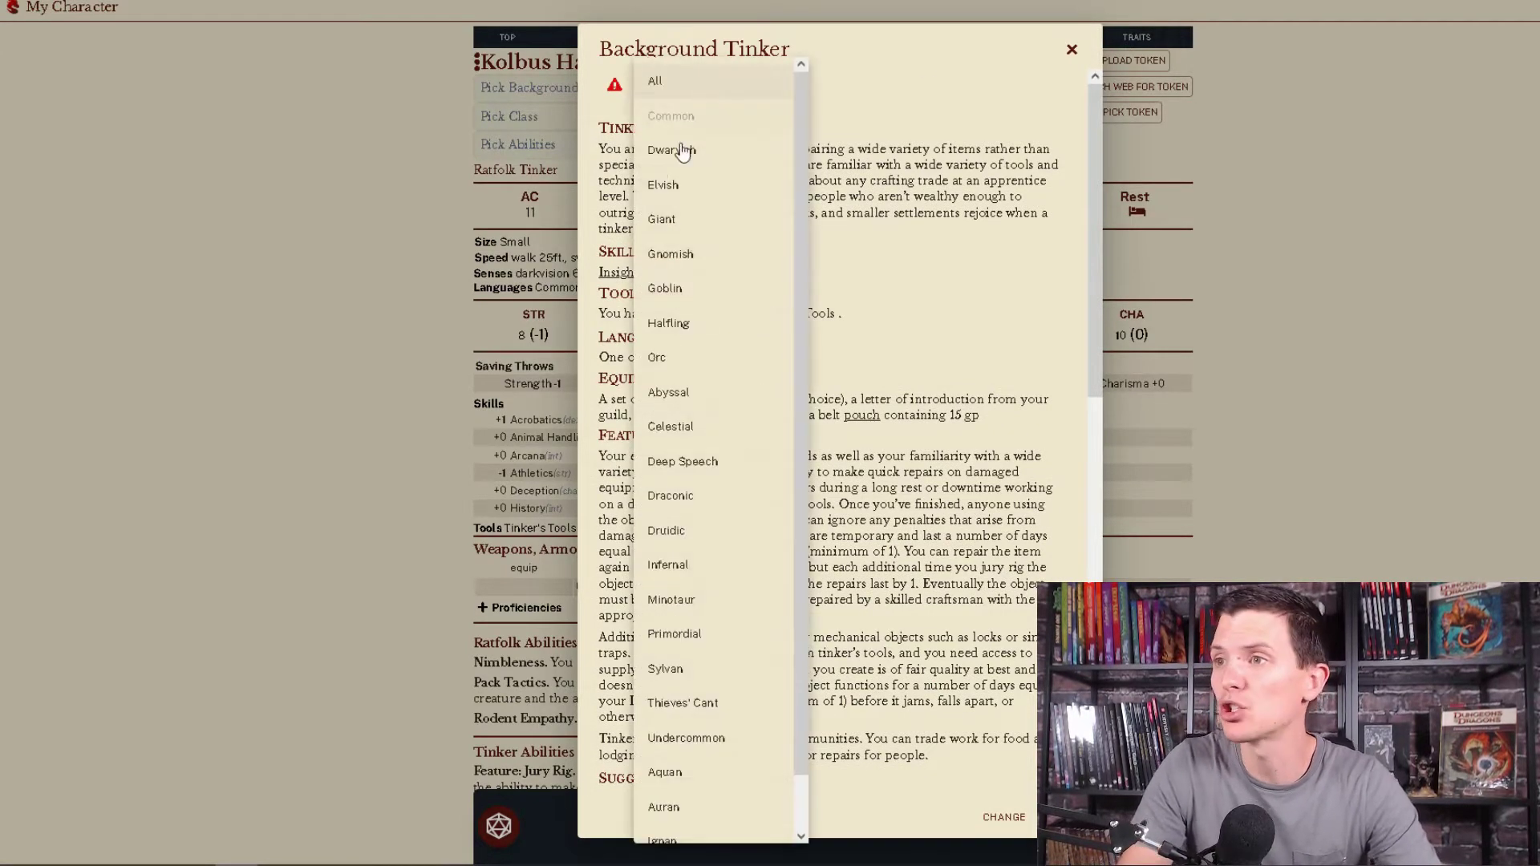
scroll(796, 281, "down", 2)
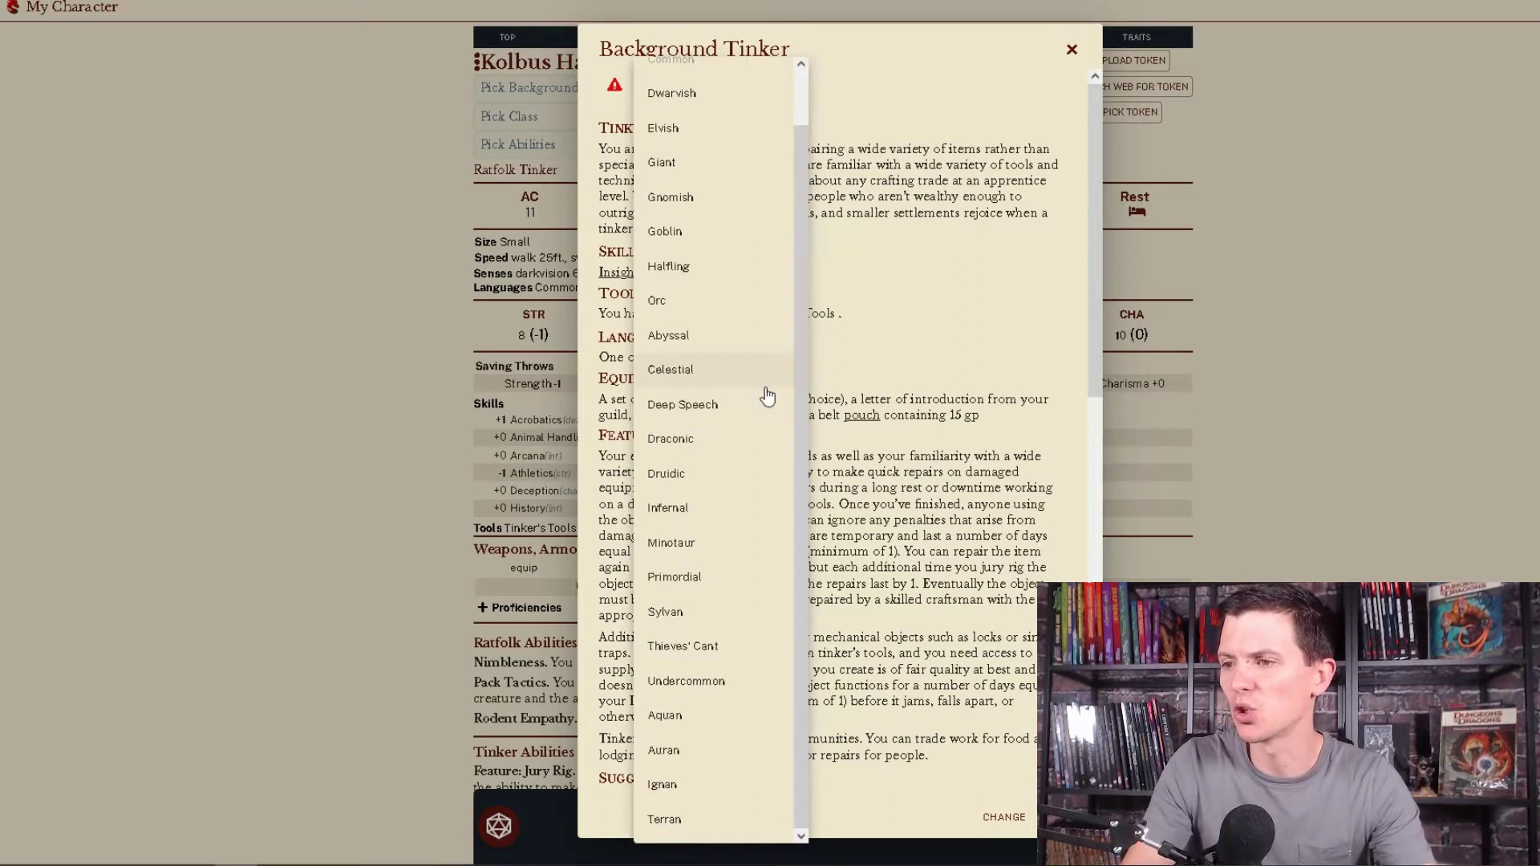
scroll(804, 499, "up", 2)
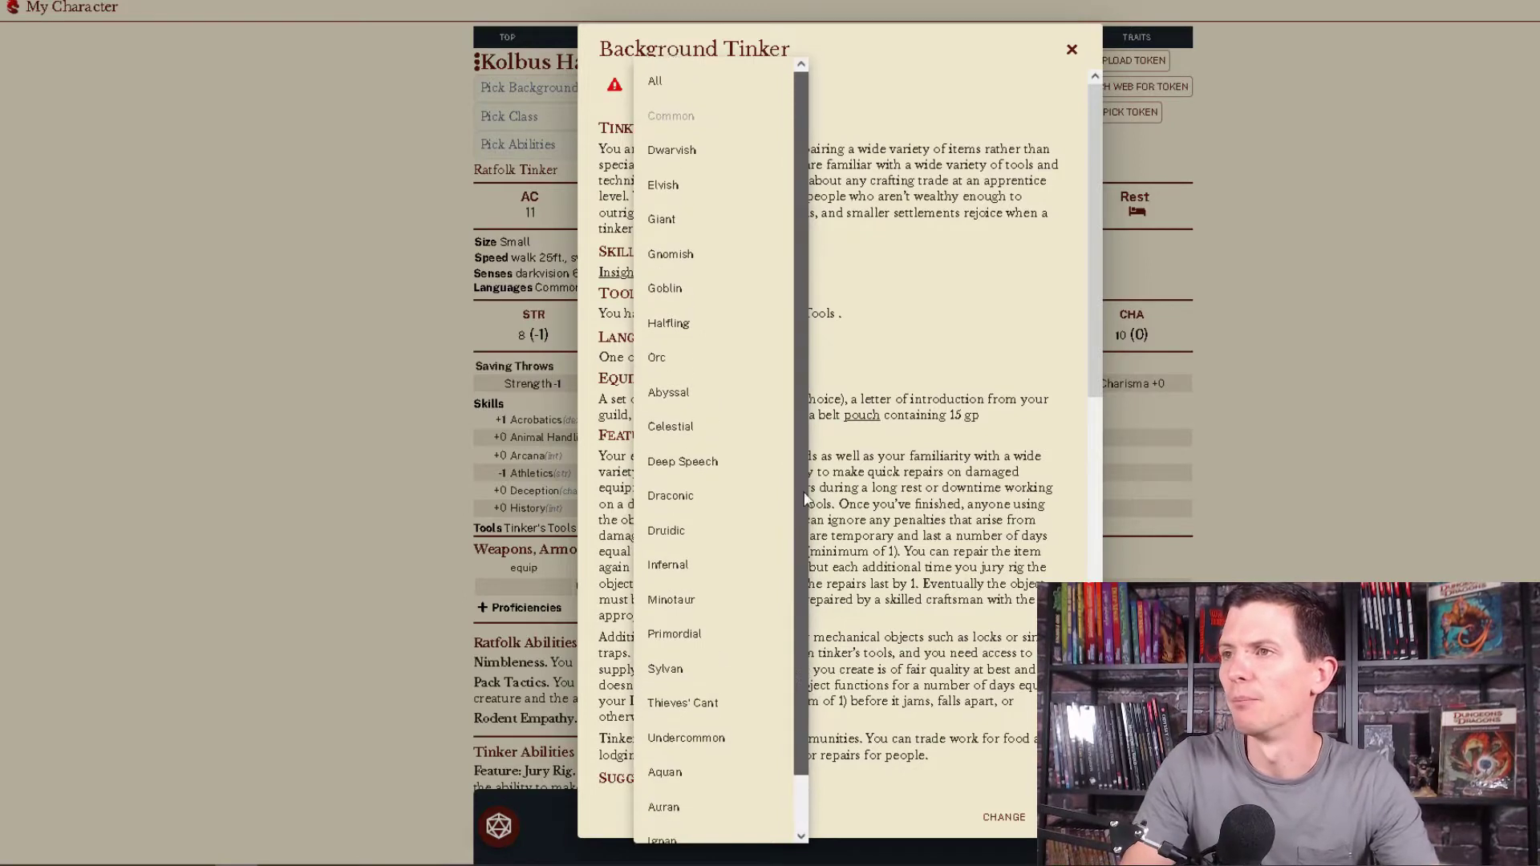
left_click(711, 153)
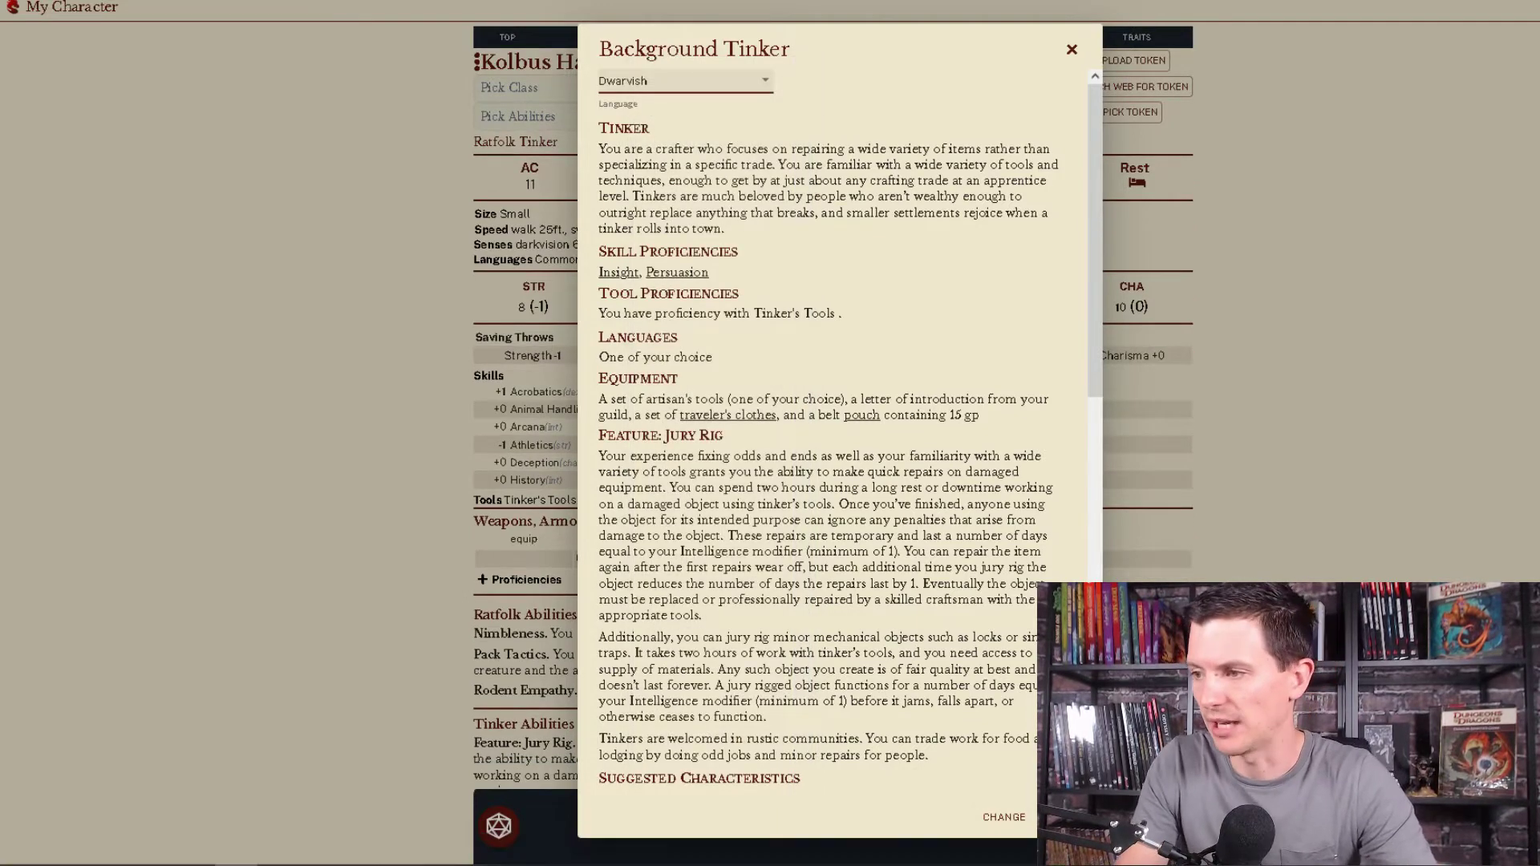
left_click(1289, 281)
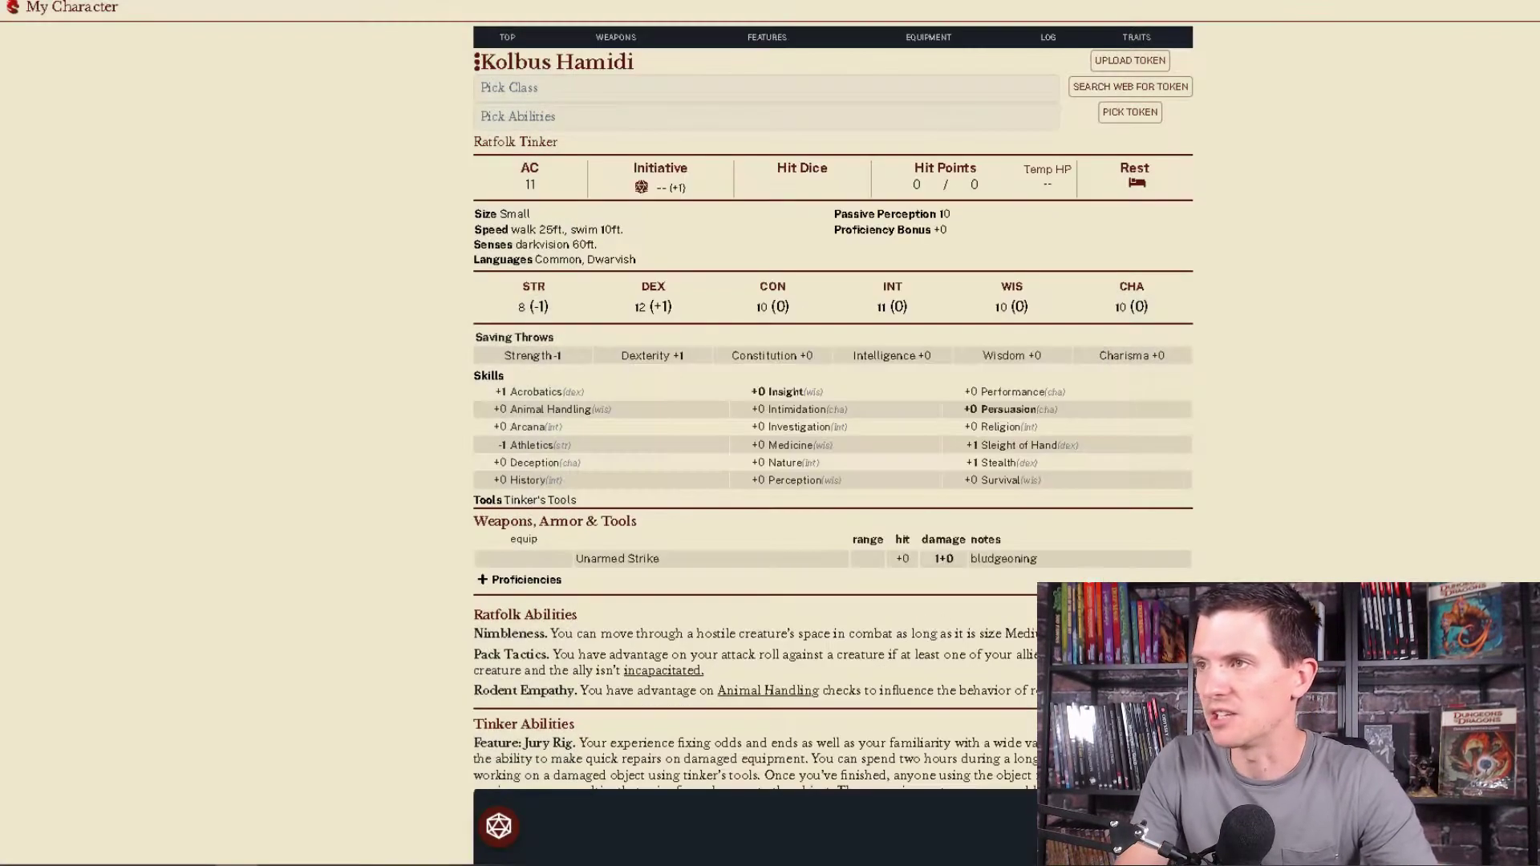
- Review the Wizard class table and features, and choose Wizard as the character's class
left_click(559, 96)
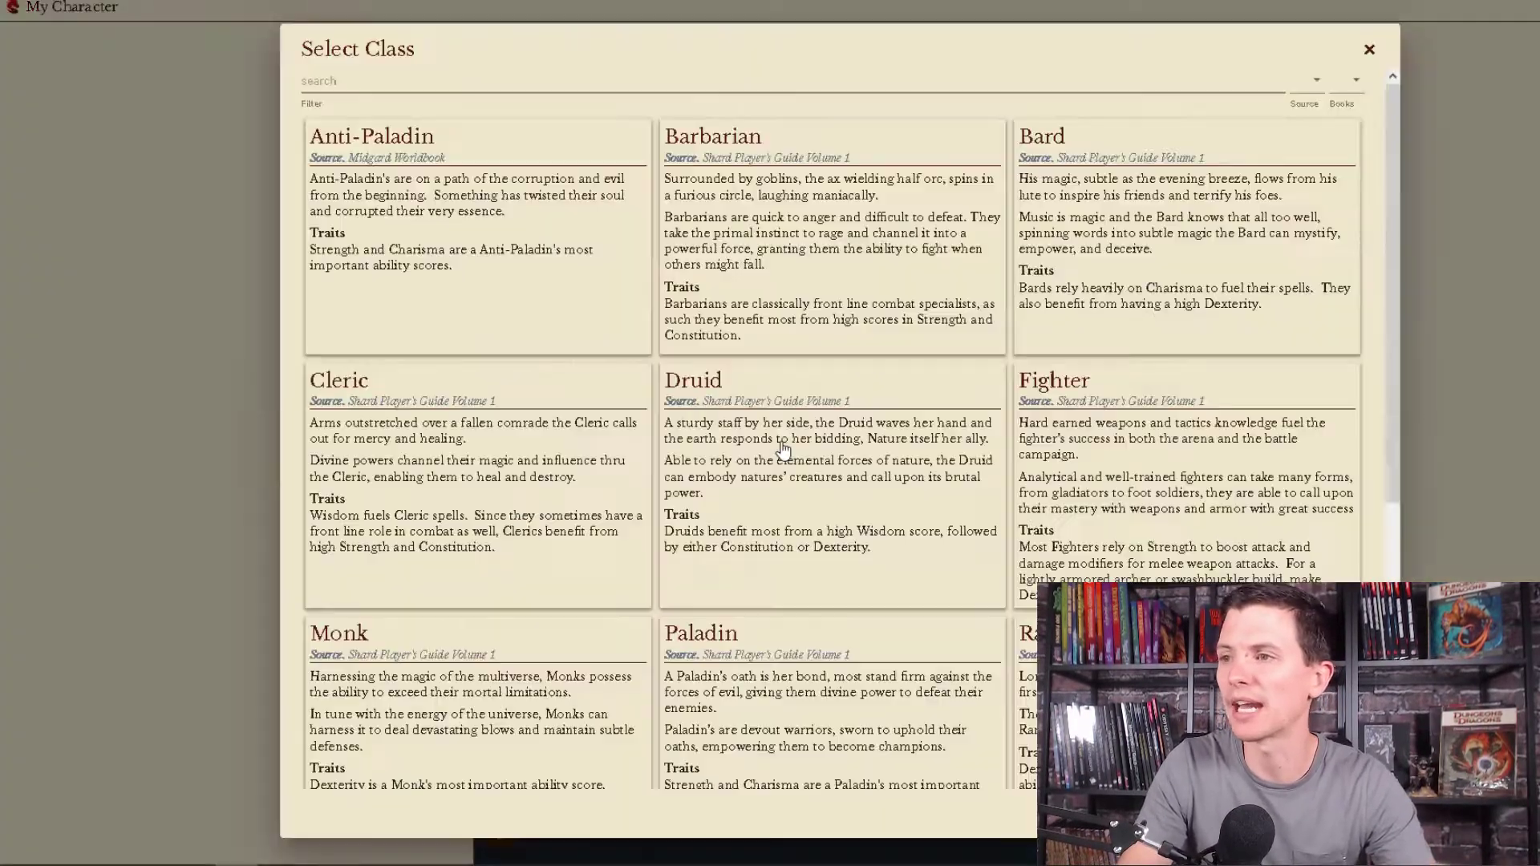
scroll(1013, 466, "down", 4)
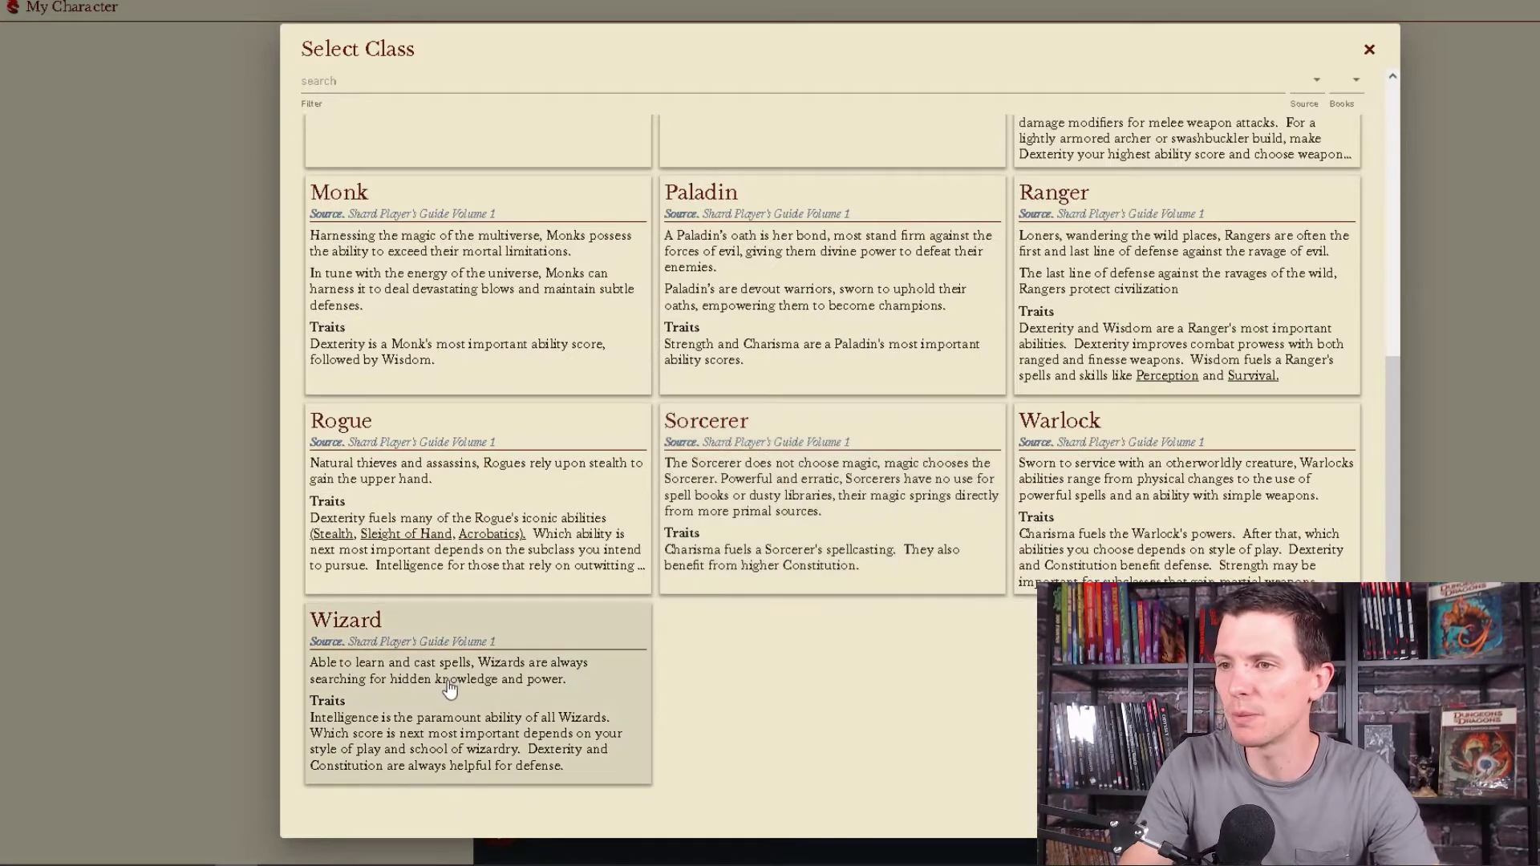
left_click(449, 688)
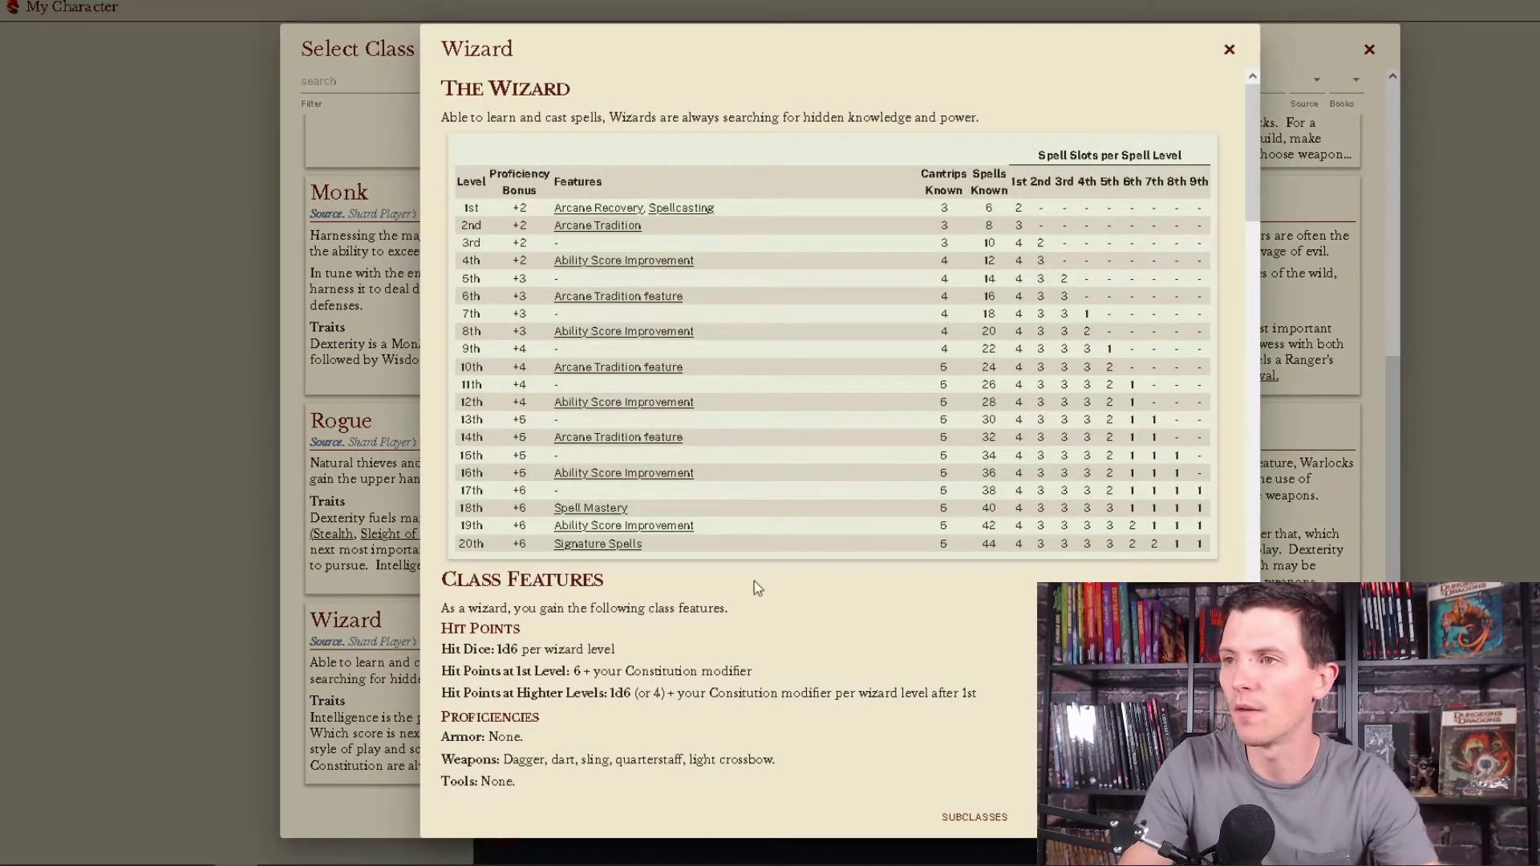
mouse_move(1252, 217)
left_mouse_down()
mouse_move(1253, 377)
mouse_move(1252, 220)
left_mouse_up()
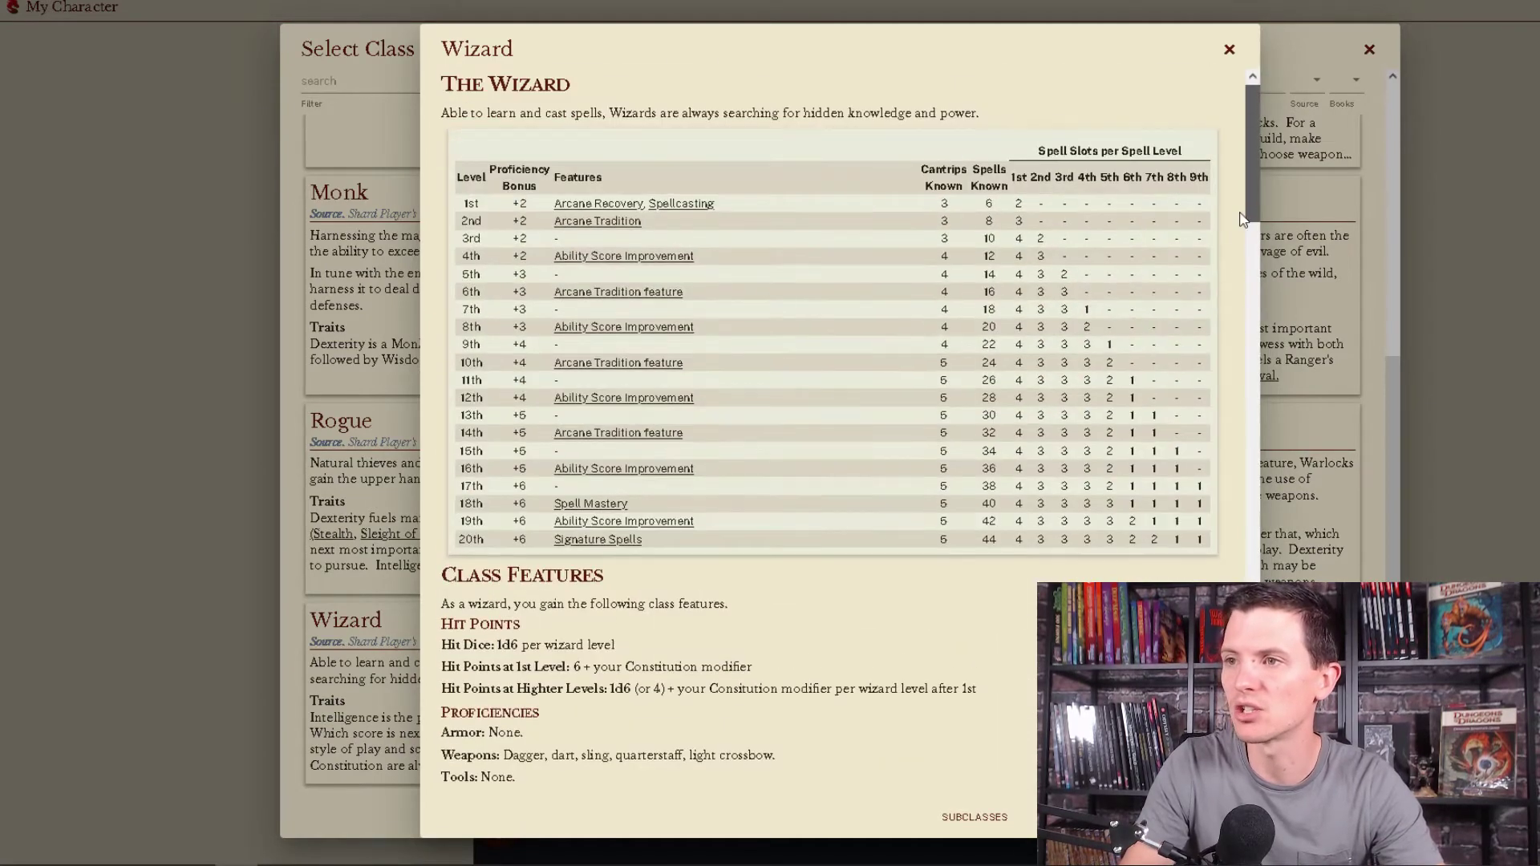
left_click(561, 364)
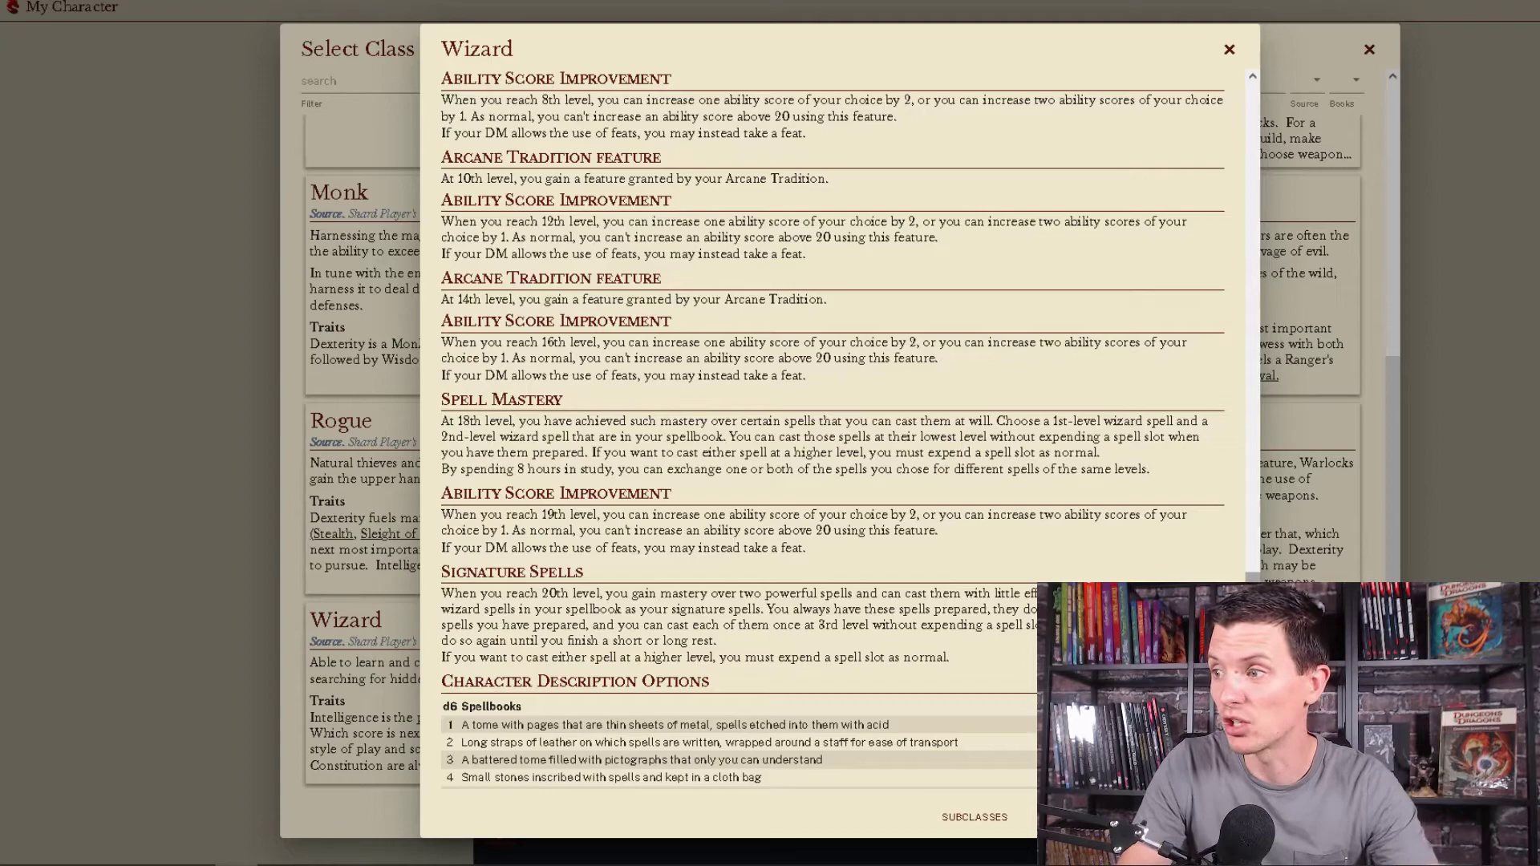
scroll(1210, 214, "up", 15)
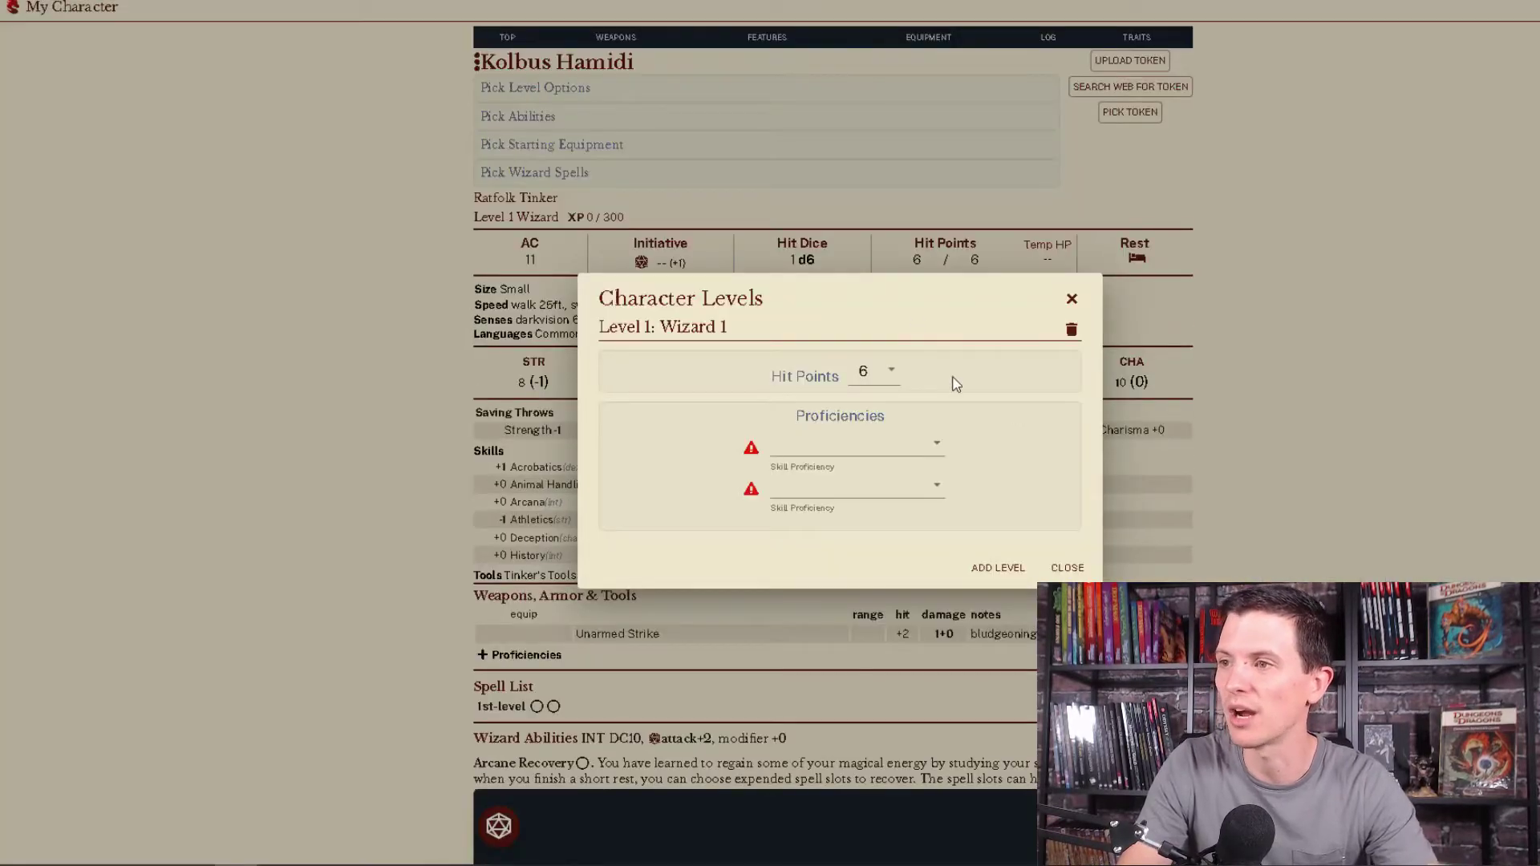
- Set the level 1 Wizard skill proficiencies to History and Arcana and close the character levels without adding another level
left_click(887, 459)
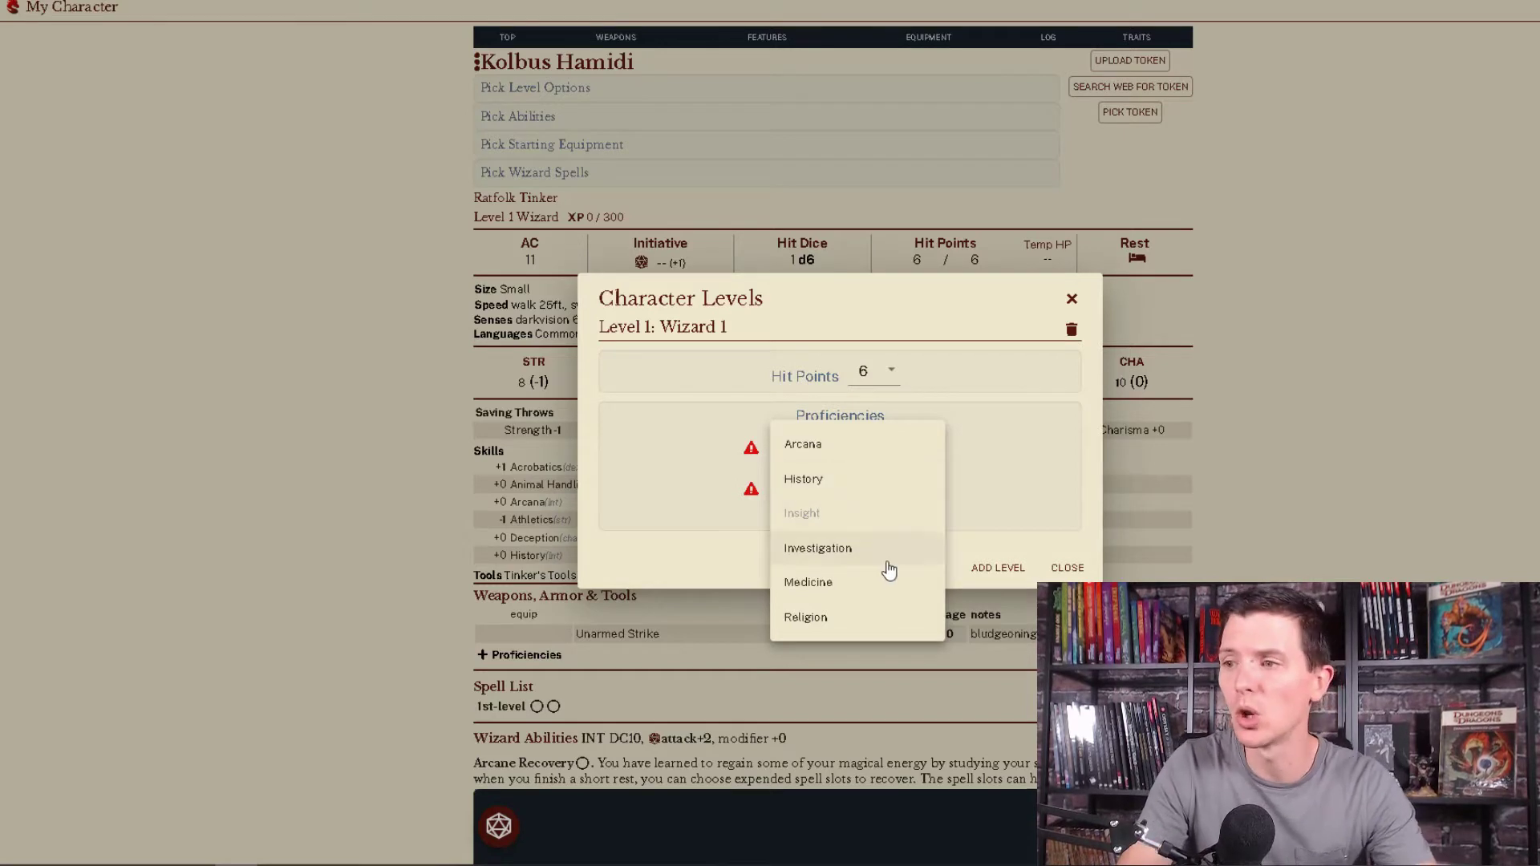
left_click(873, 481)
left_click(859, 489)
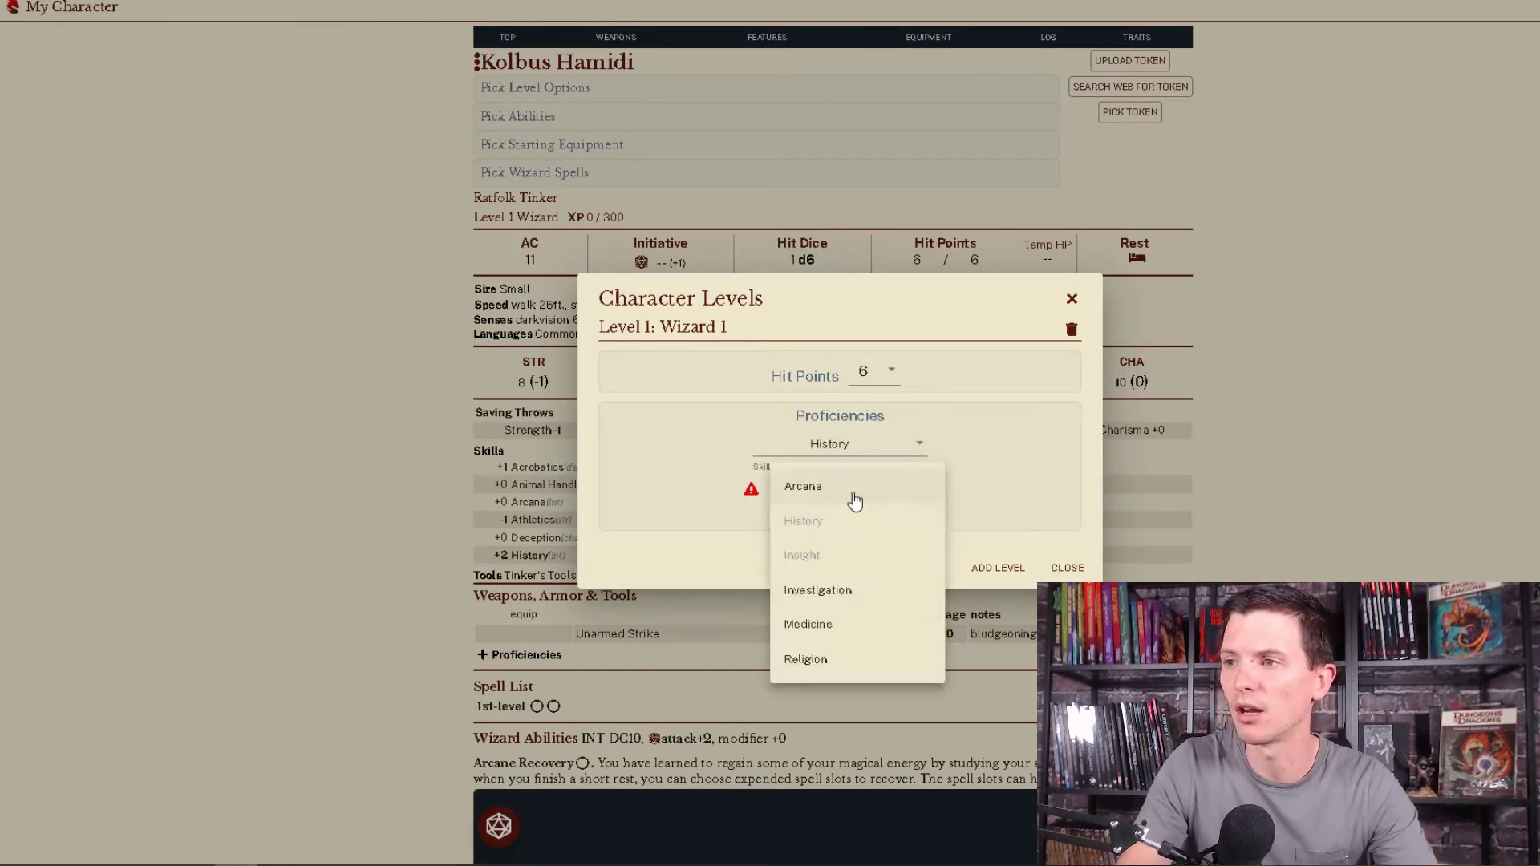
left_click(852, 488)
left_click(996, 568)
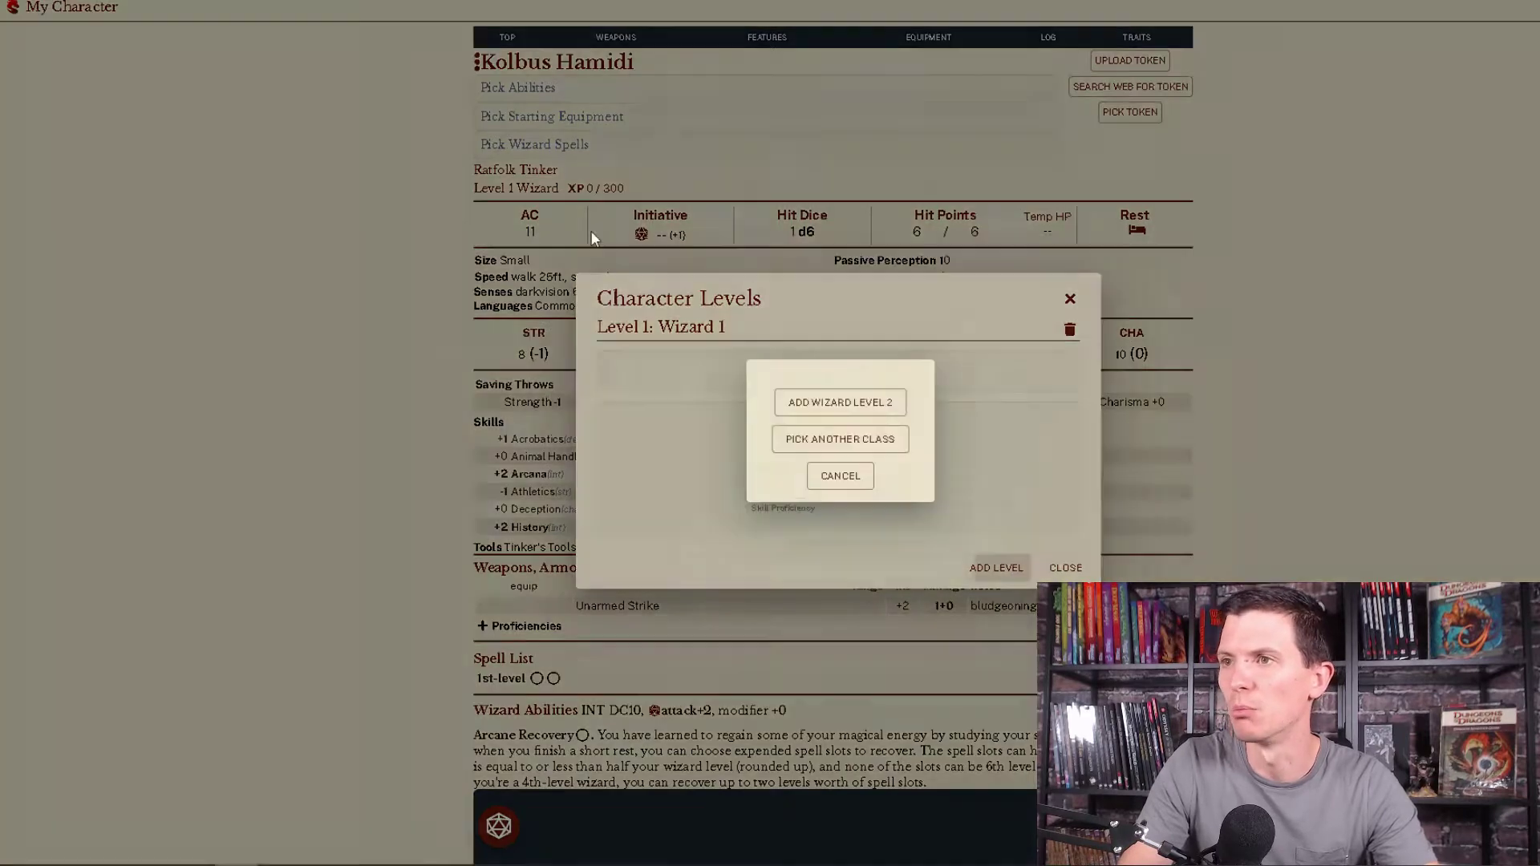
left_click(838, 474)
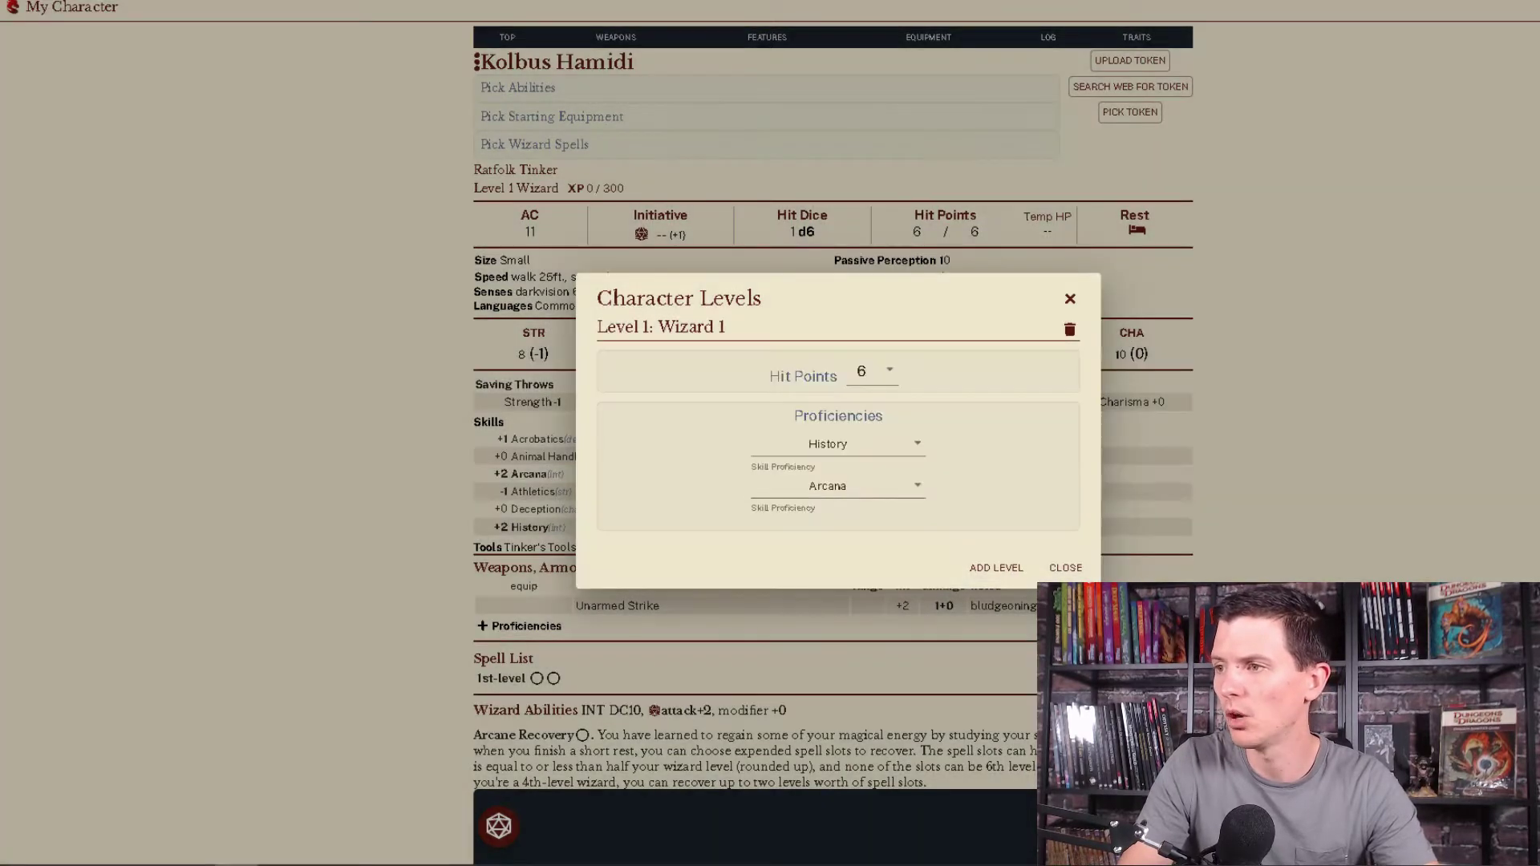
left_click(1058, 576)
- Start the character's ability scores with the Standard Array, assigning 8 to STR, DEX and CON
left_click(602, 90)
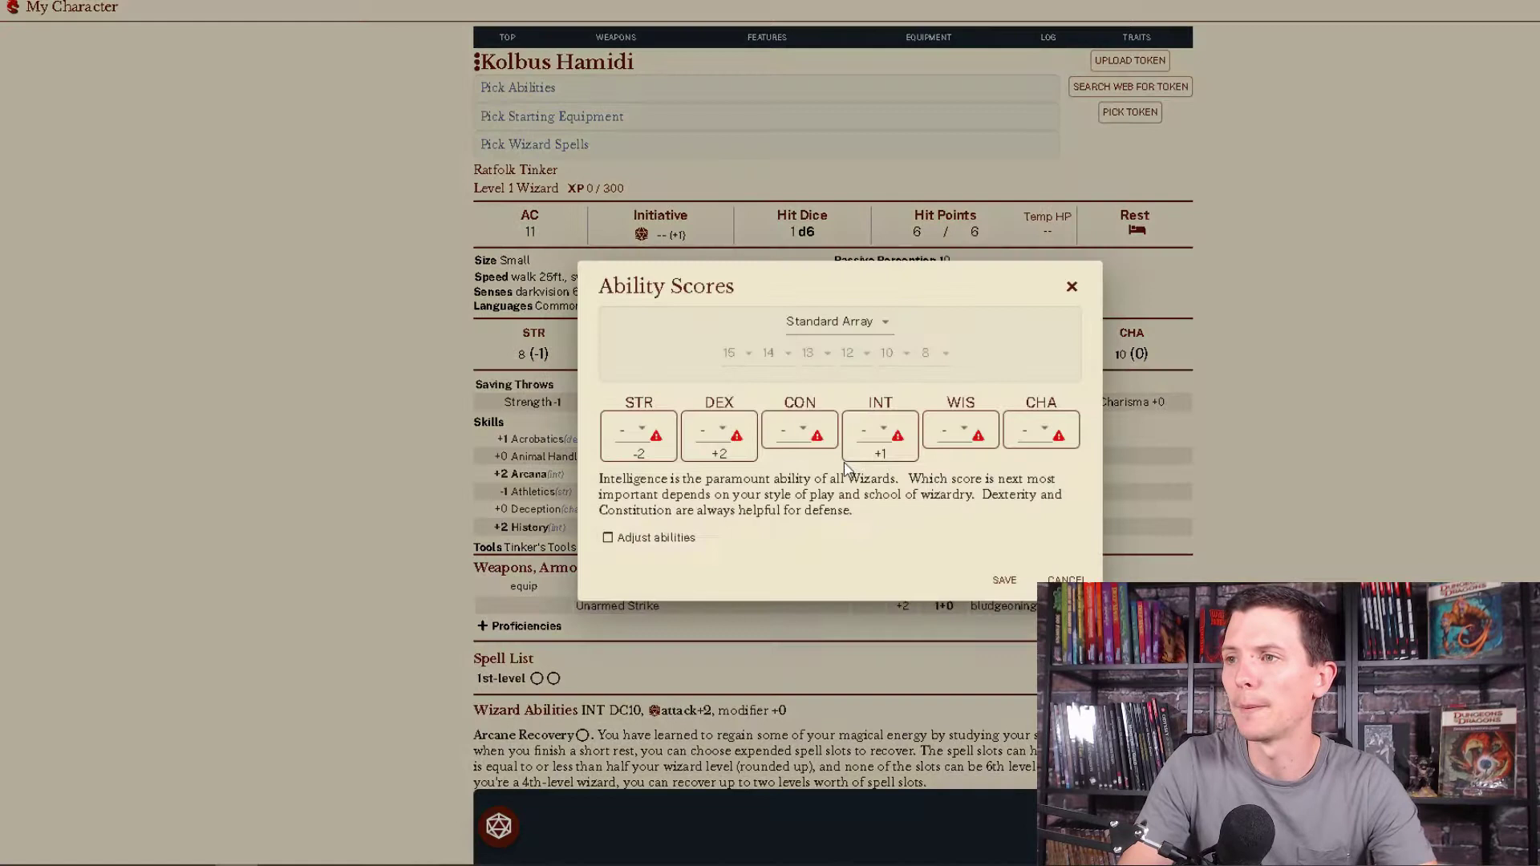
left_click(642, 437)
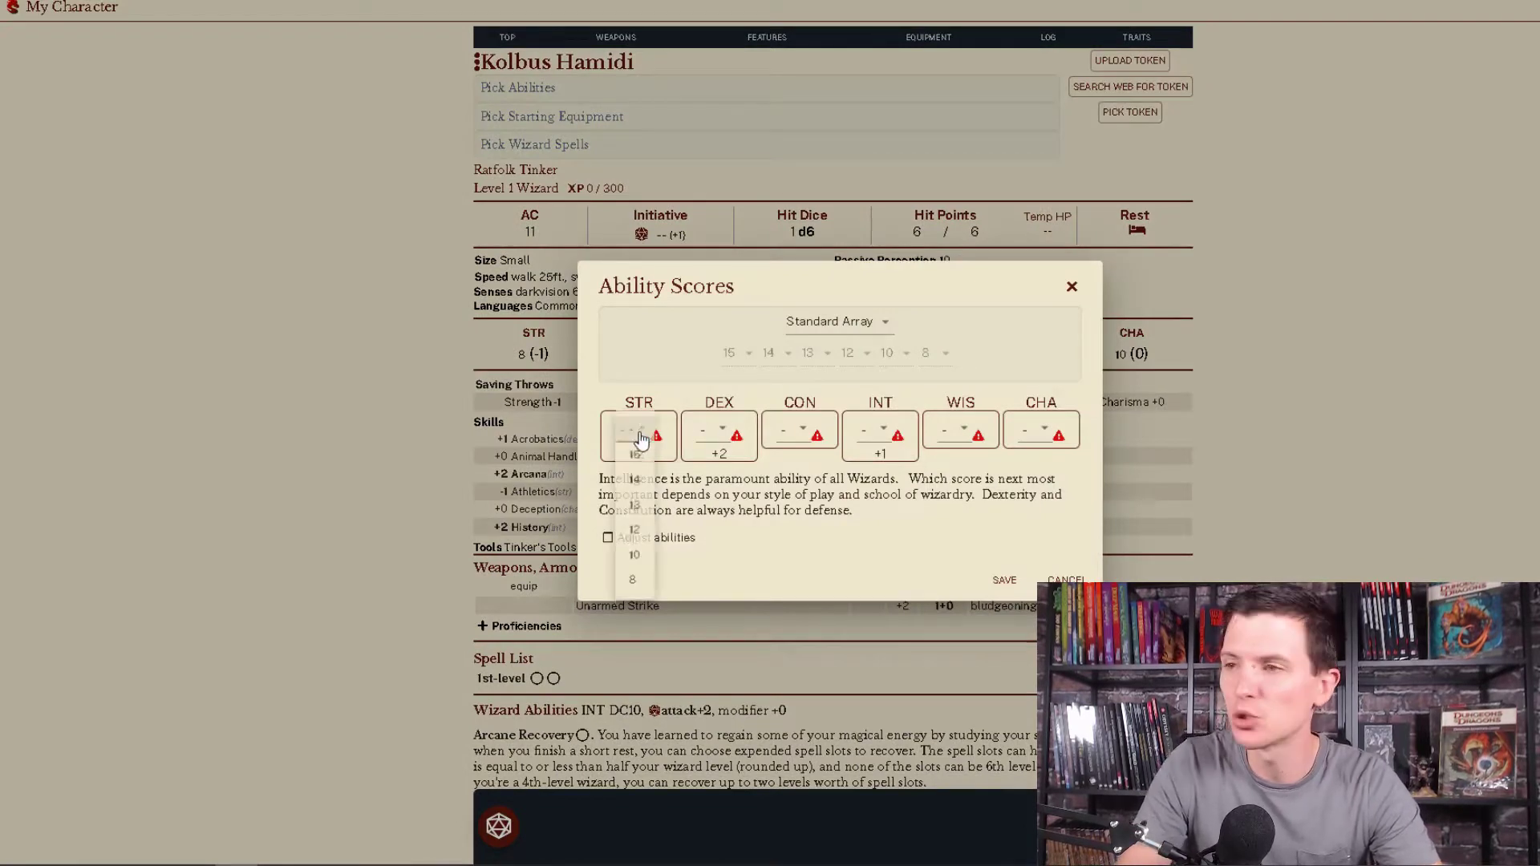
left_click(639, 583)
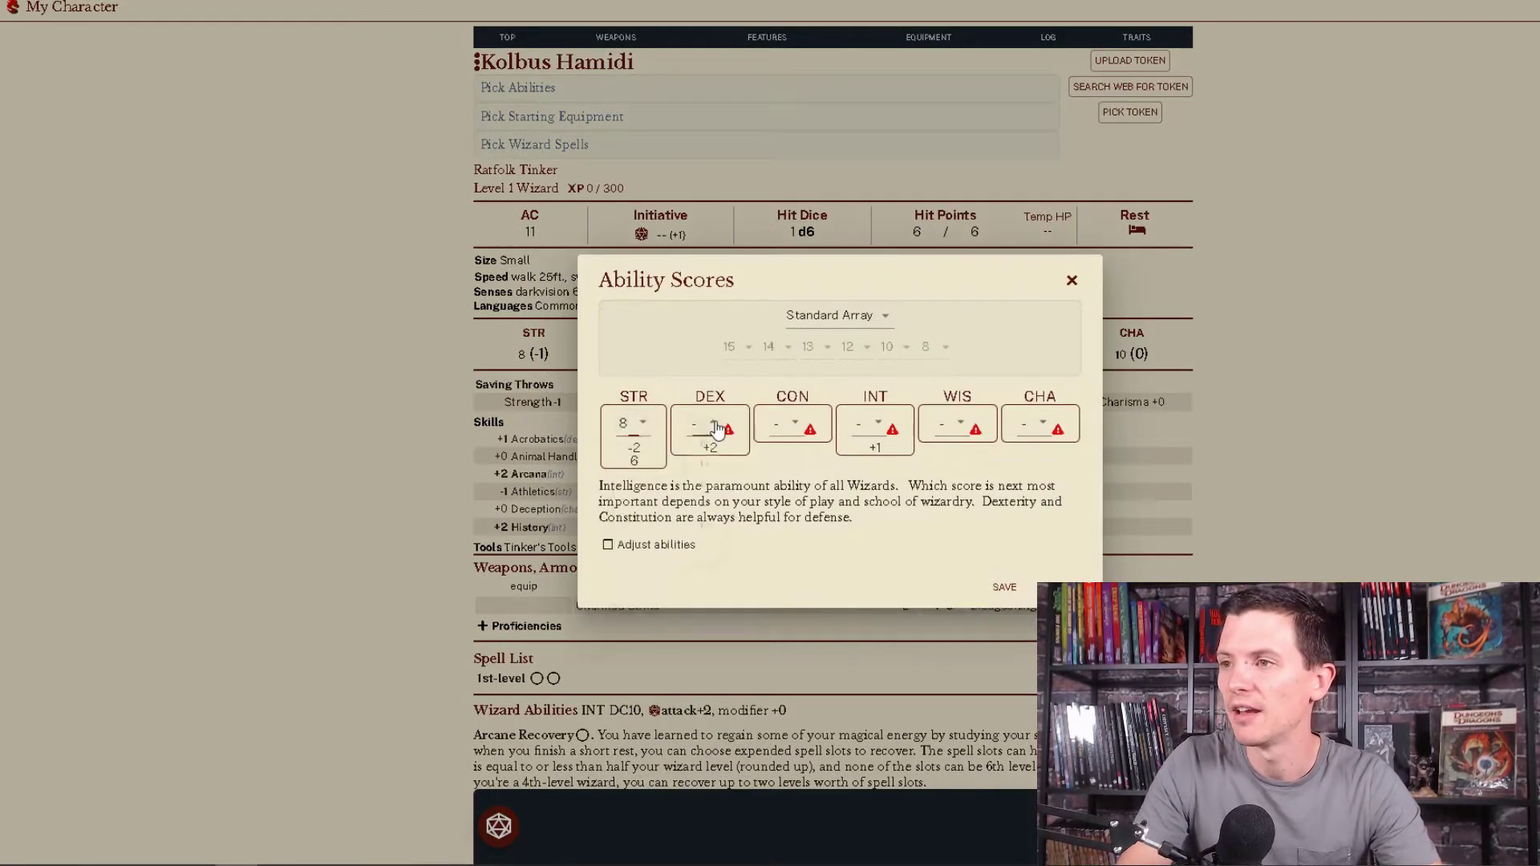
left_click(712, 425)
left_click(712, 579)
left_click(812, 422)
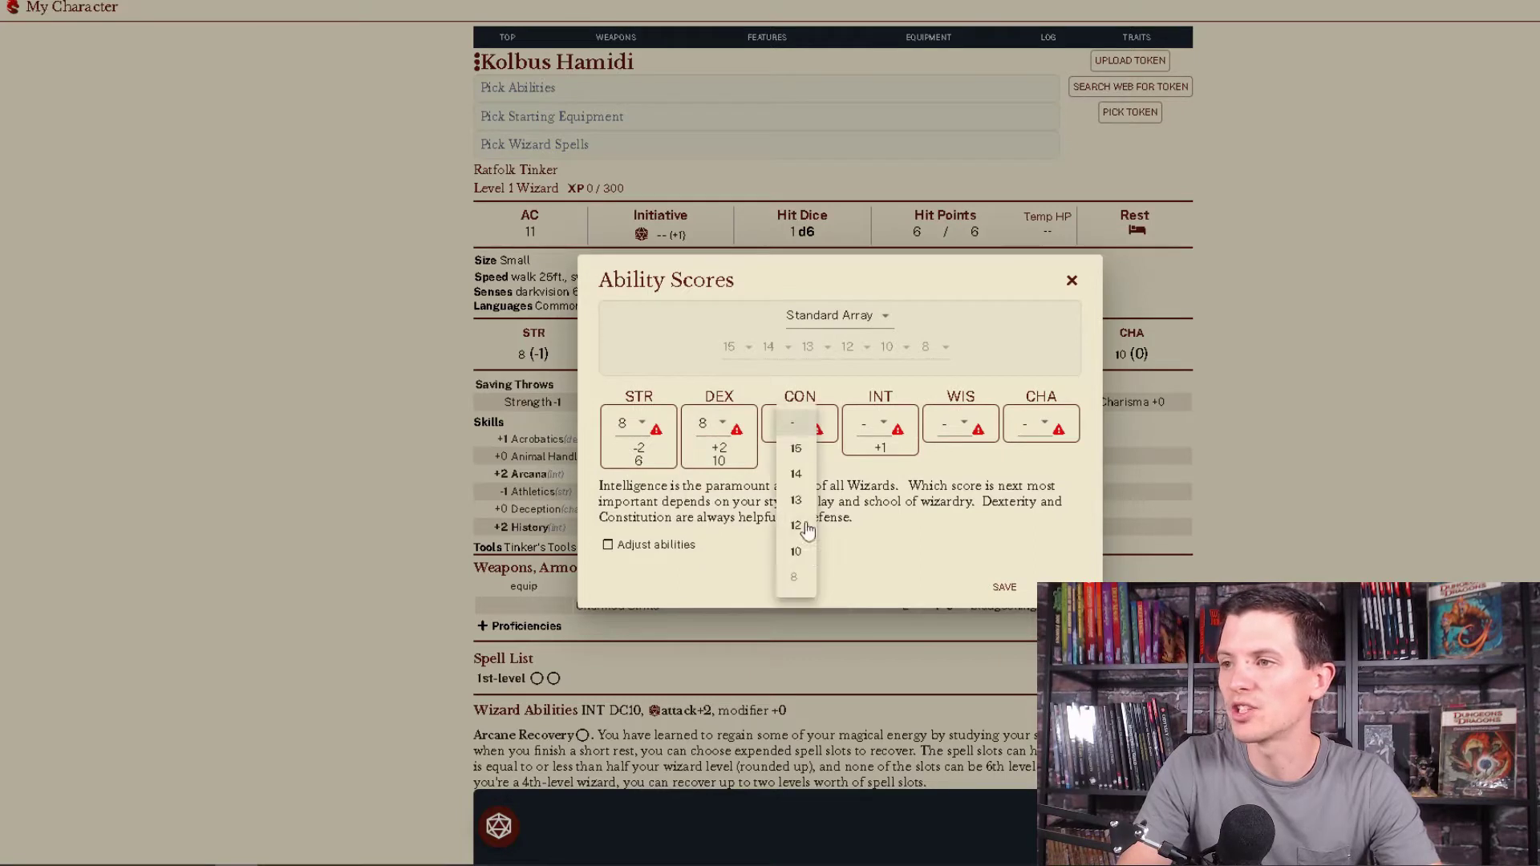
left_click(797, 579)
- Assign 15 to INT, WIS and CHA and save the ability scores
left_click(875, 429)
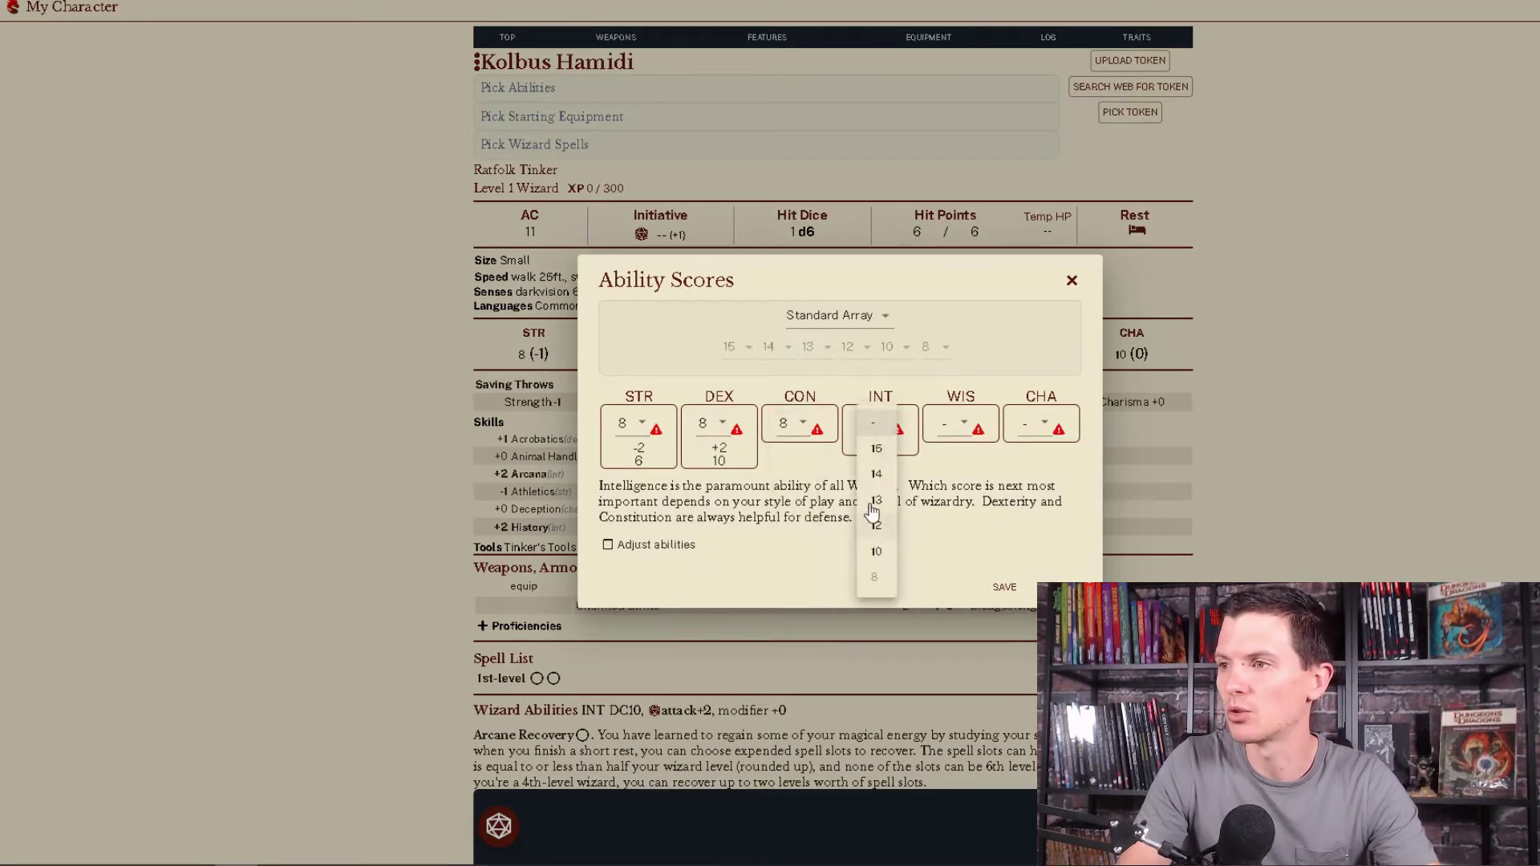
left_click(874, 449)
left_click(962, 425)
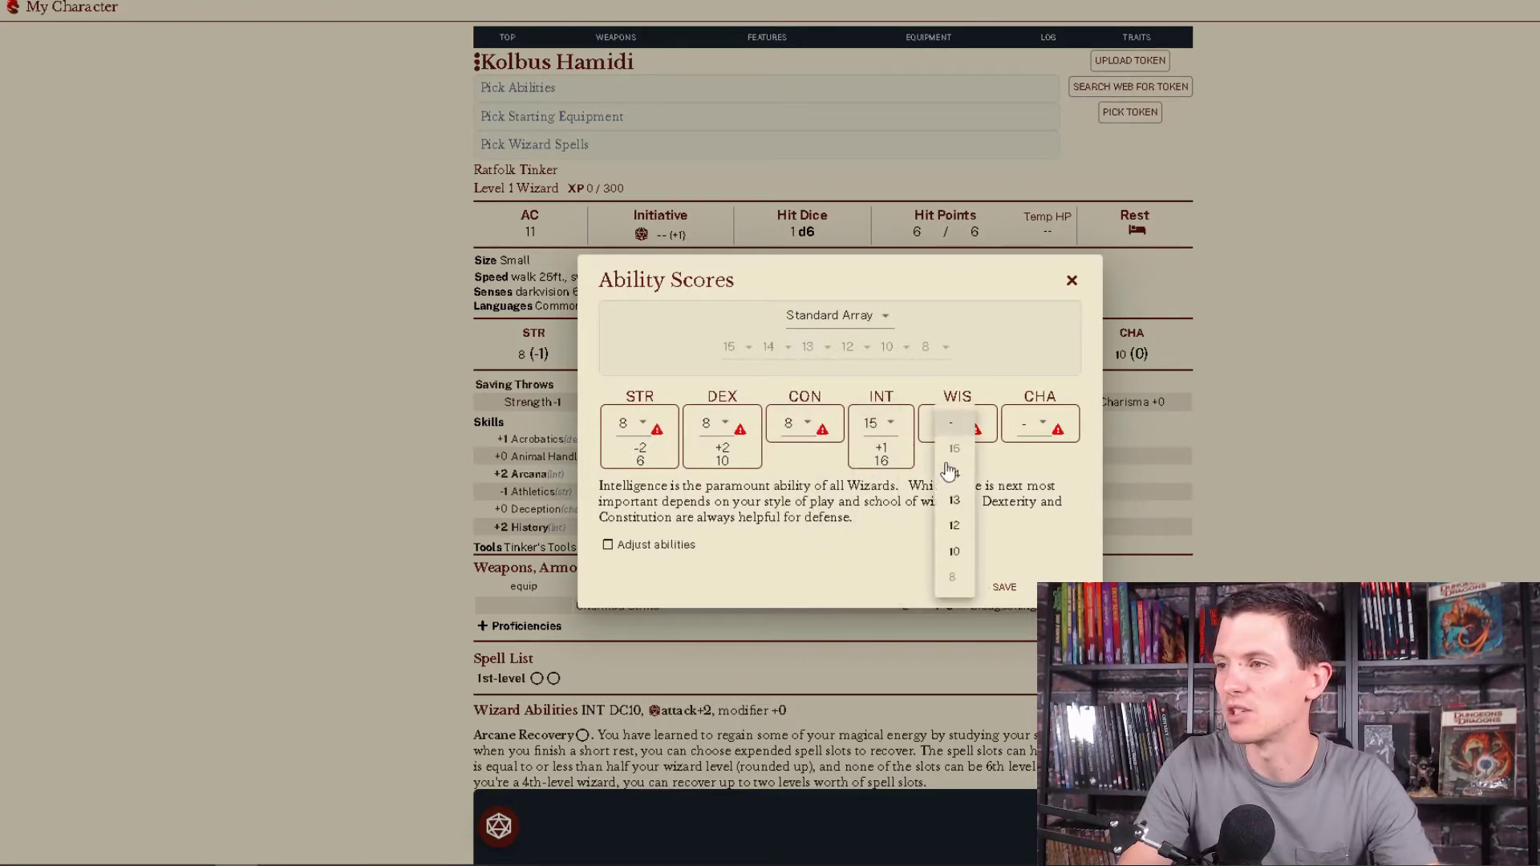
left_click(953, 448)
left_click(1034, 422)
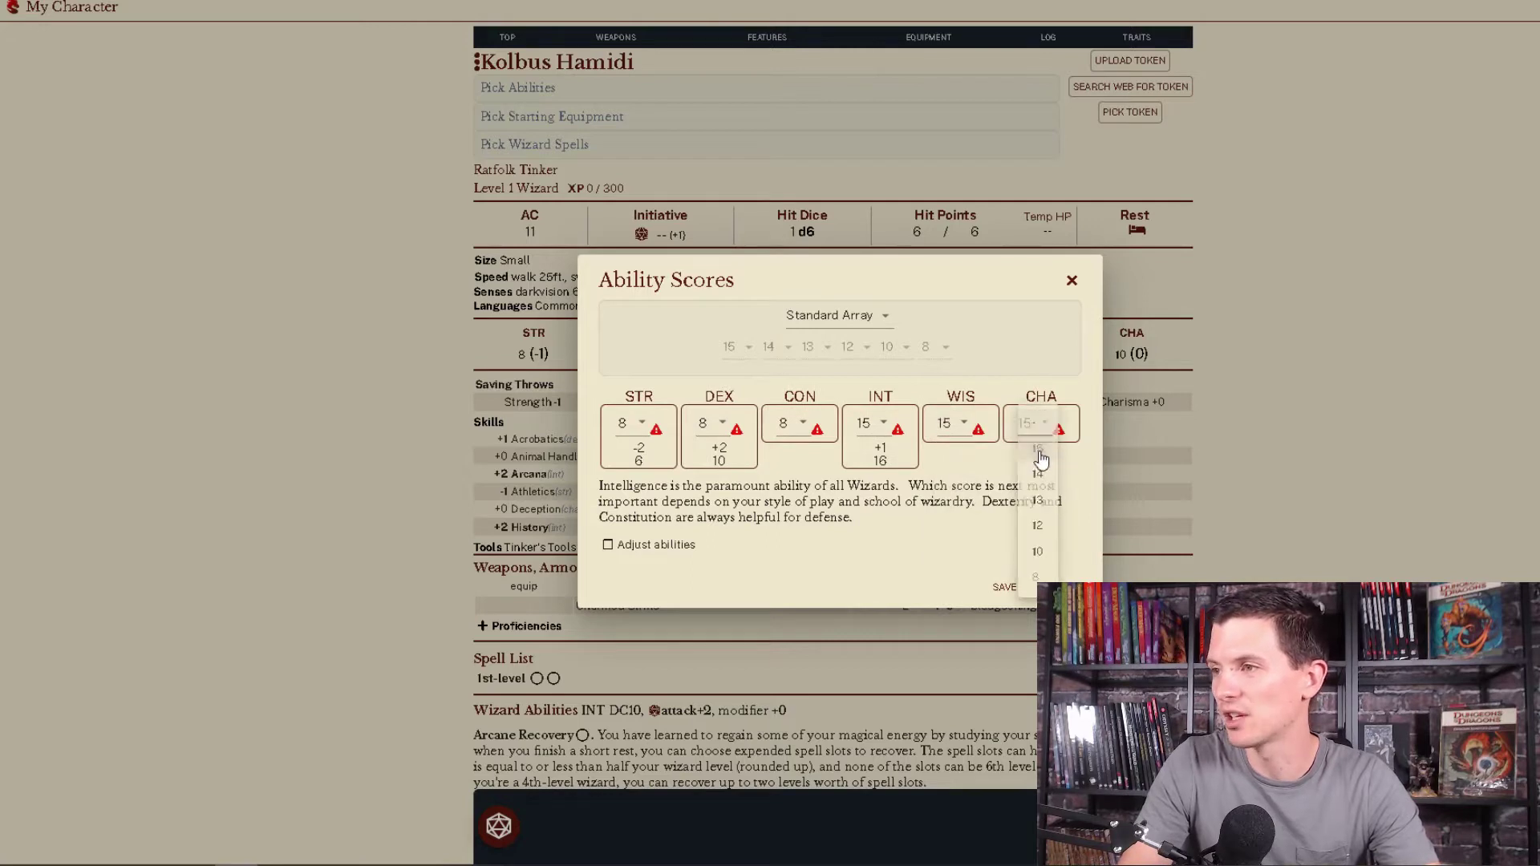
left_click(1038, 453)
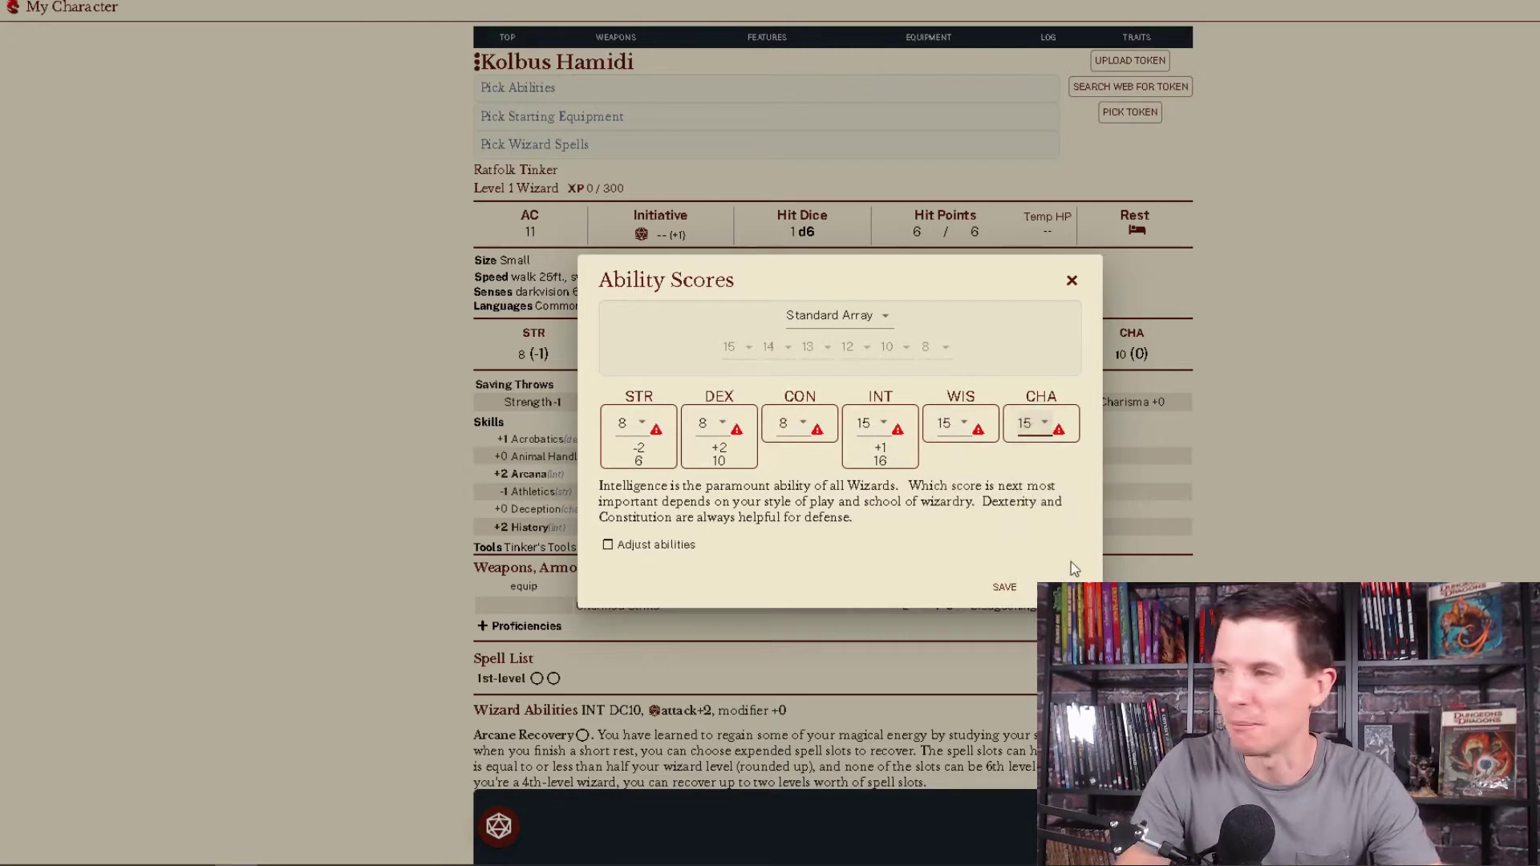
left_click(1004, 589)
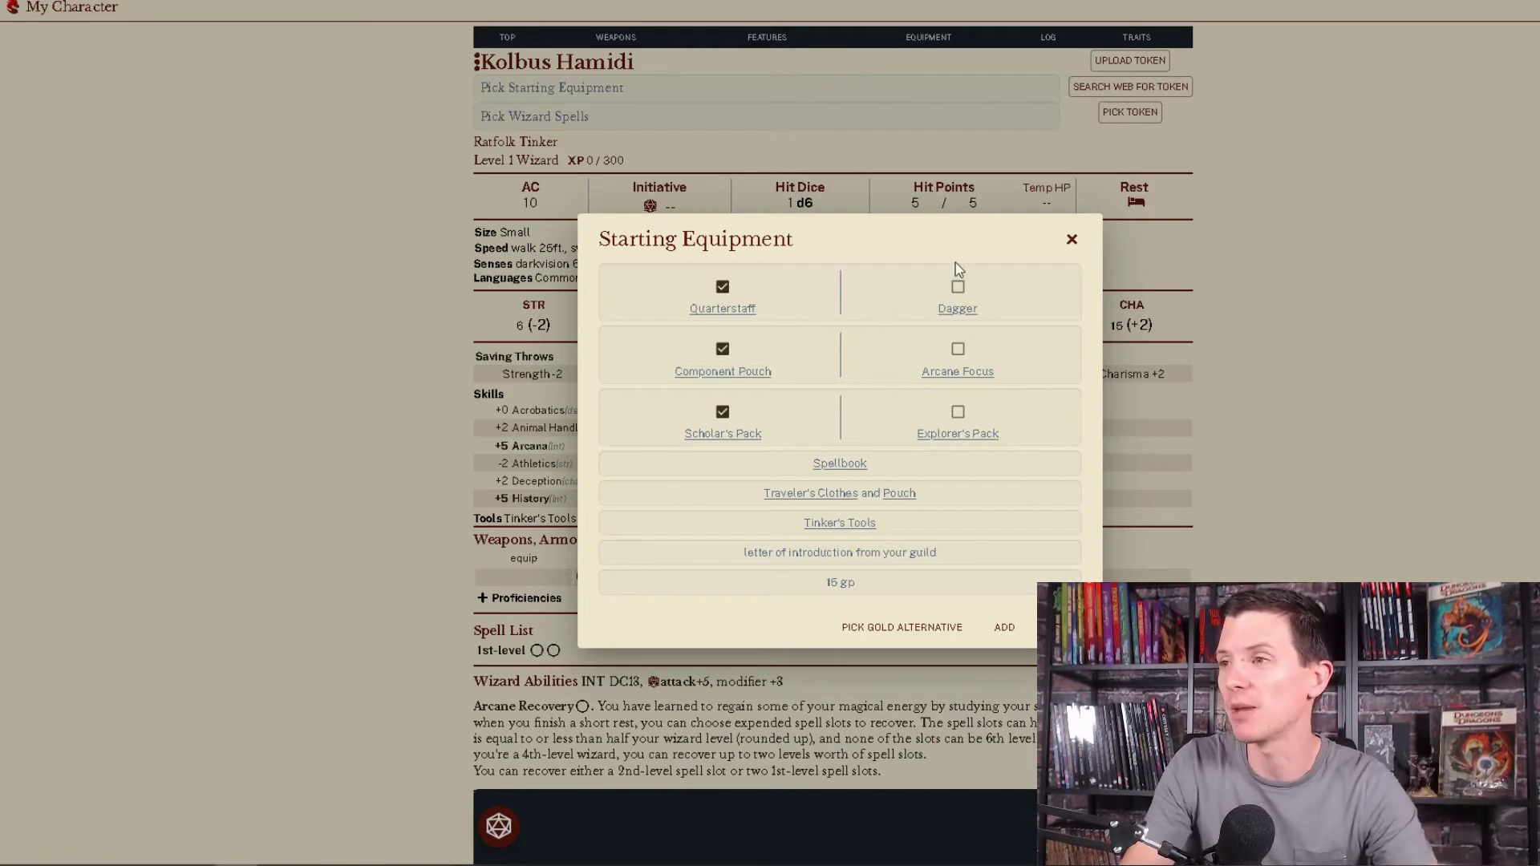
- Add the starting equipment with the Quarterstaff, Arcane Focus and Scholar's Pack options
left_click(954, 350)
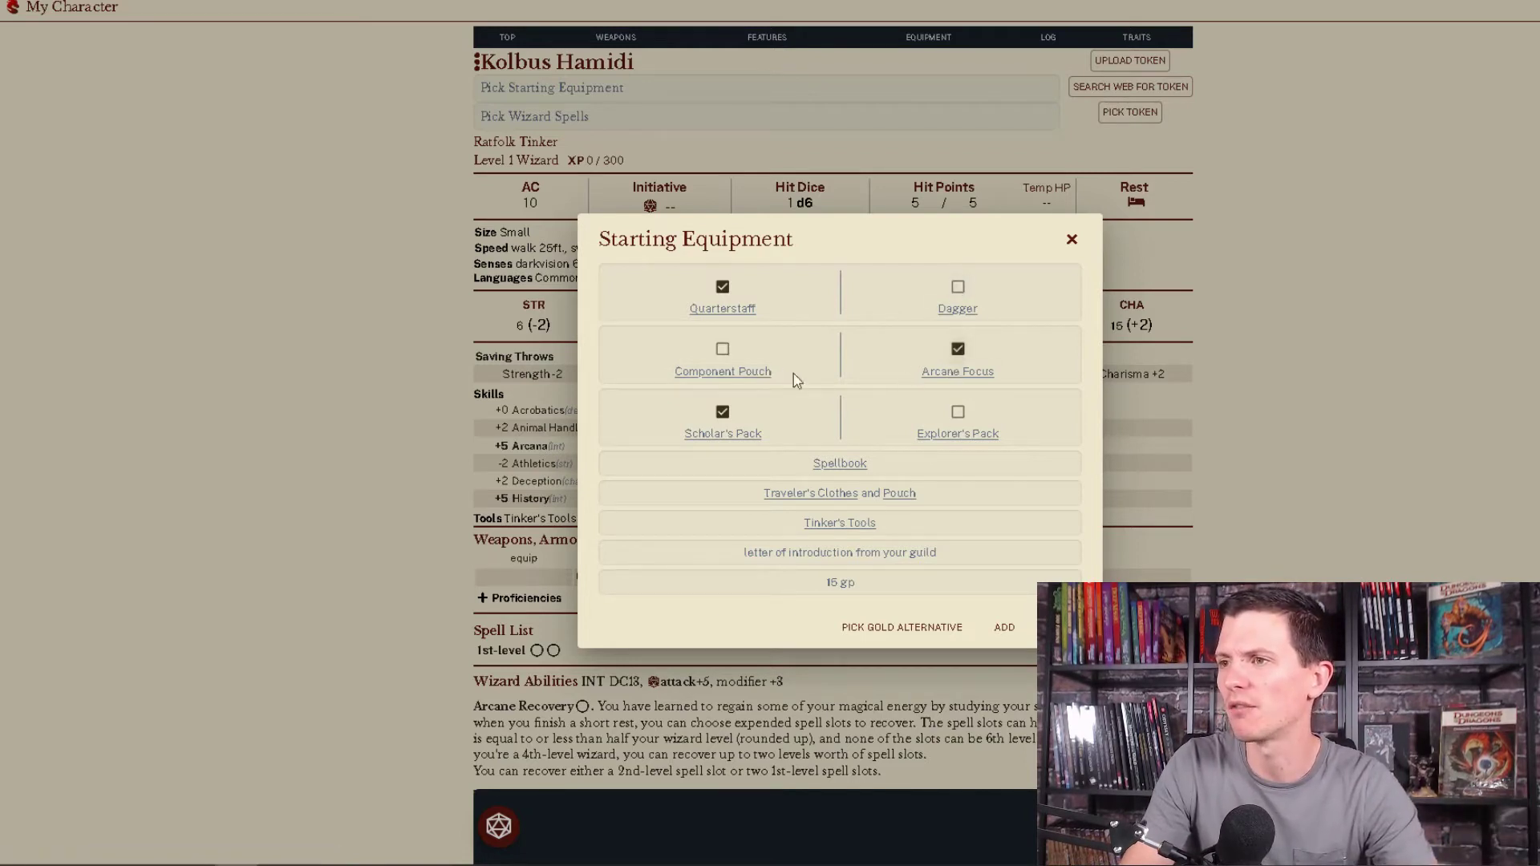
left_click(957, 349)
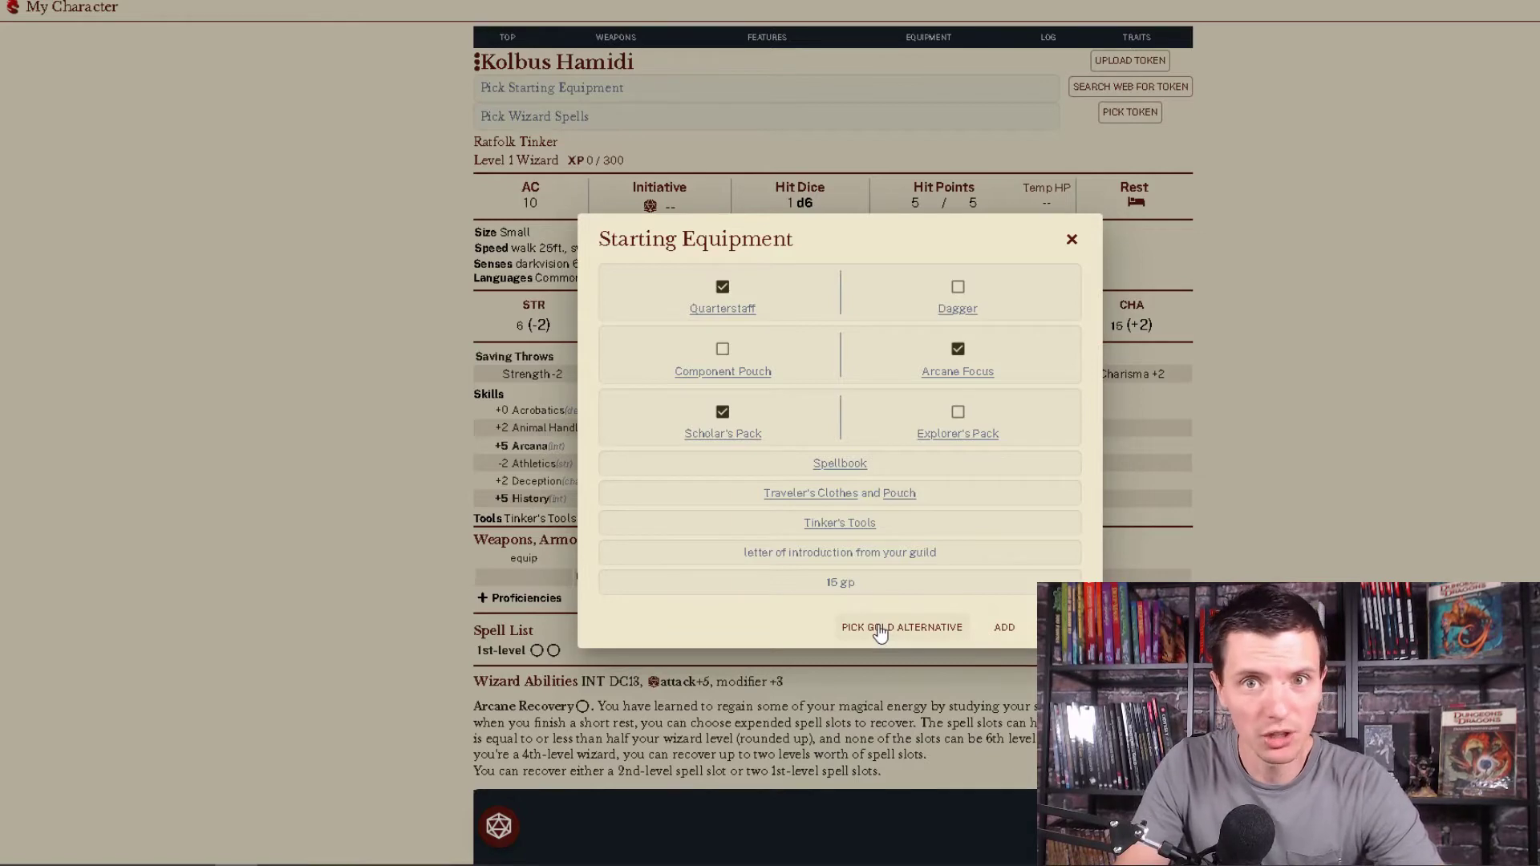
left_click(1022, 634)
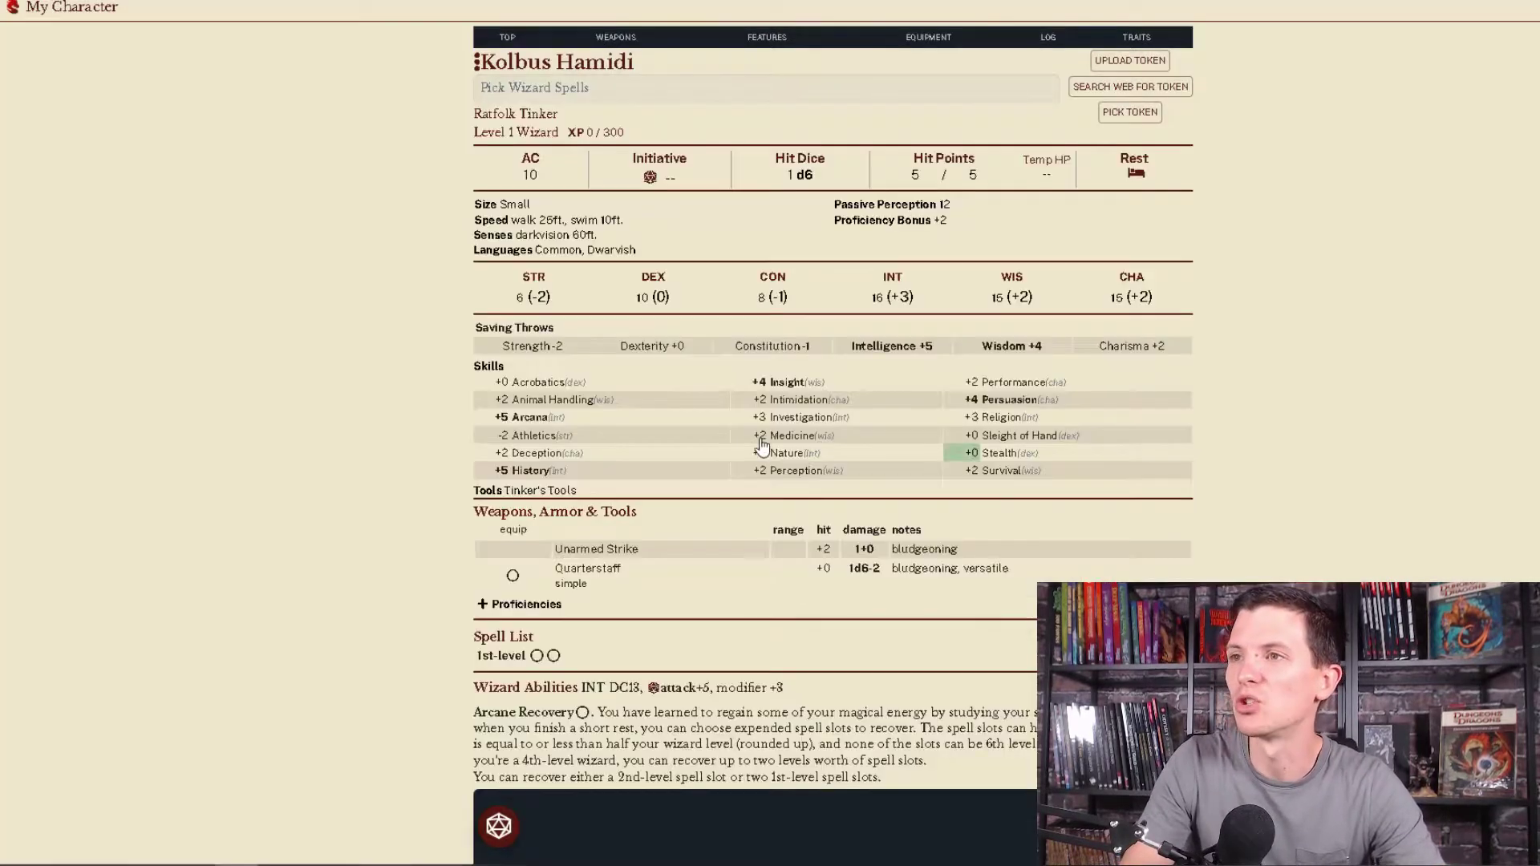
- Pick Brawn Boost, Allure and Decay as the Wizard's three cantrips
left_click(700, 89)
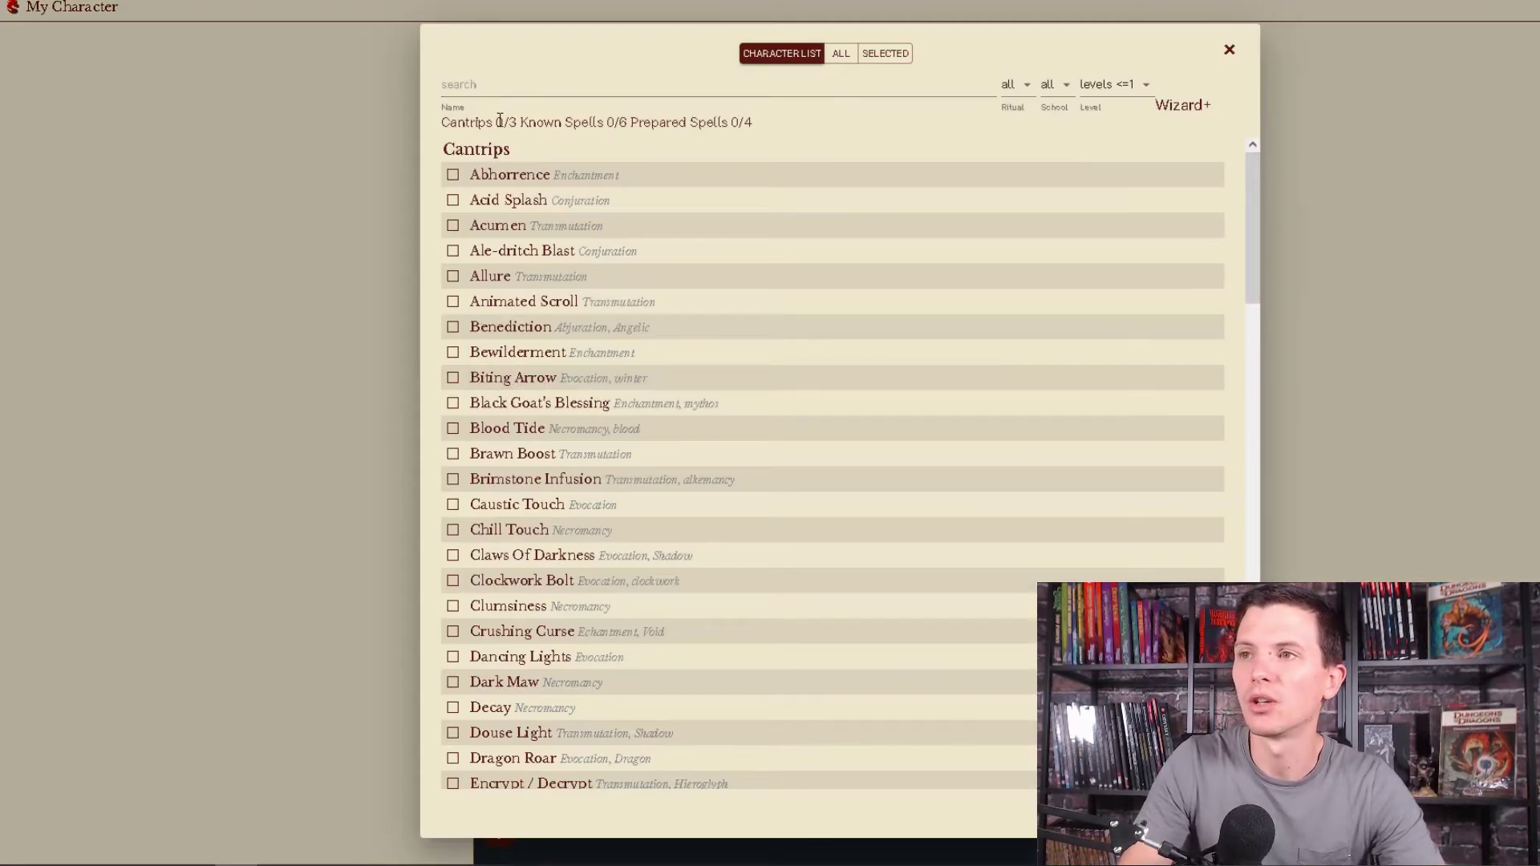
left_click_drag(526, 119, 687, 148)
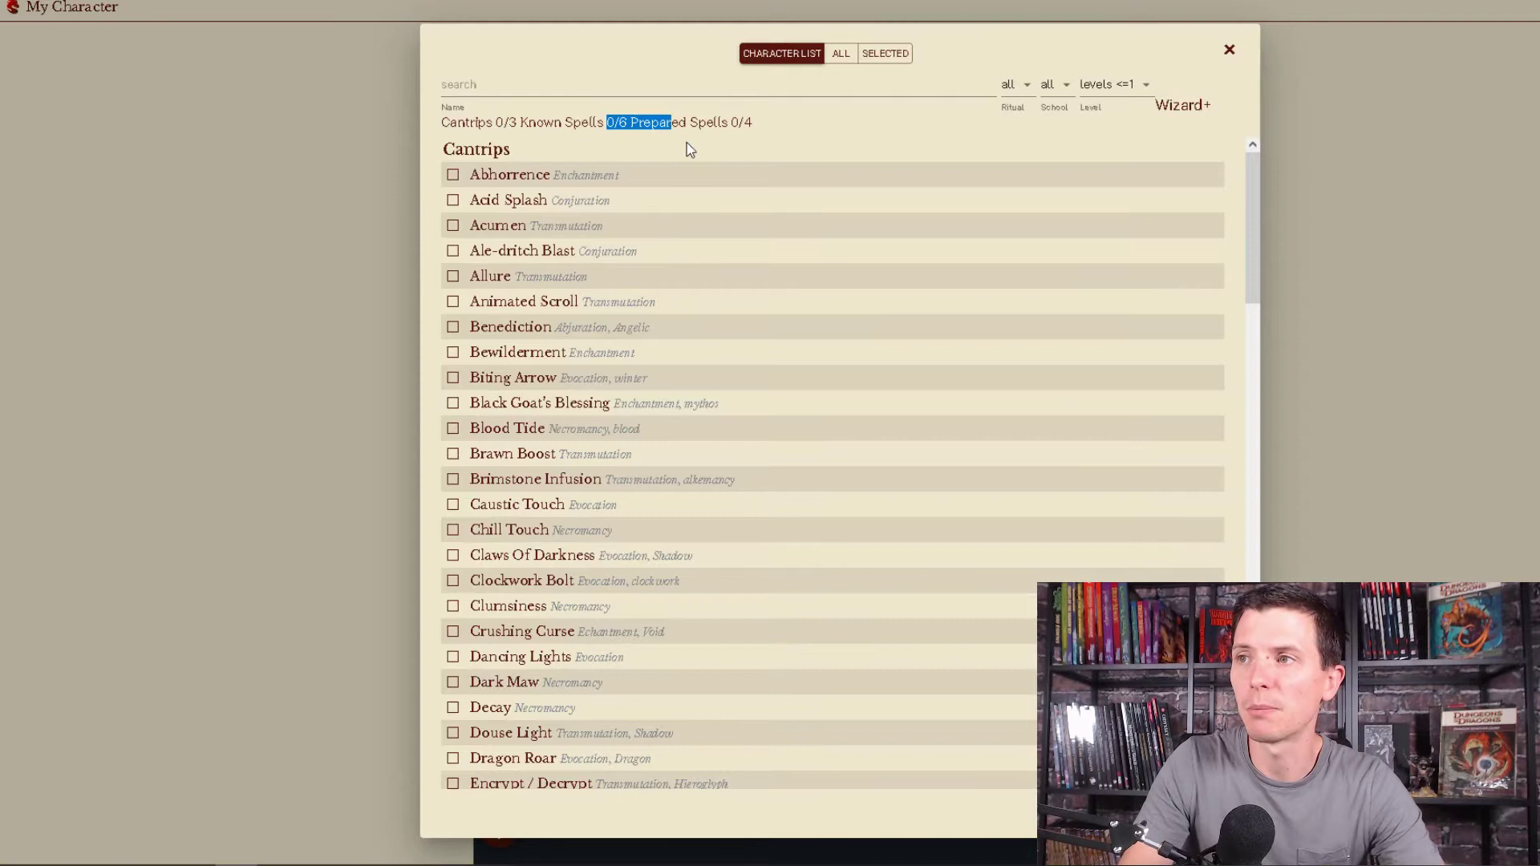
left_click(690, 145)
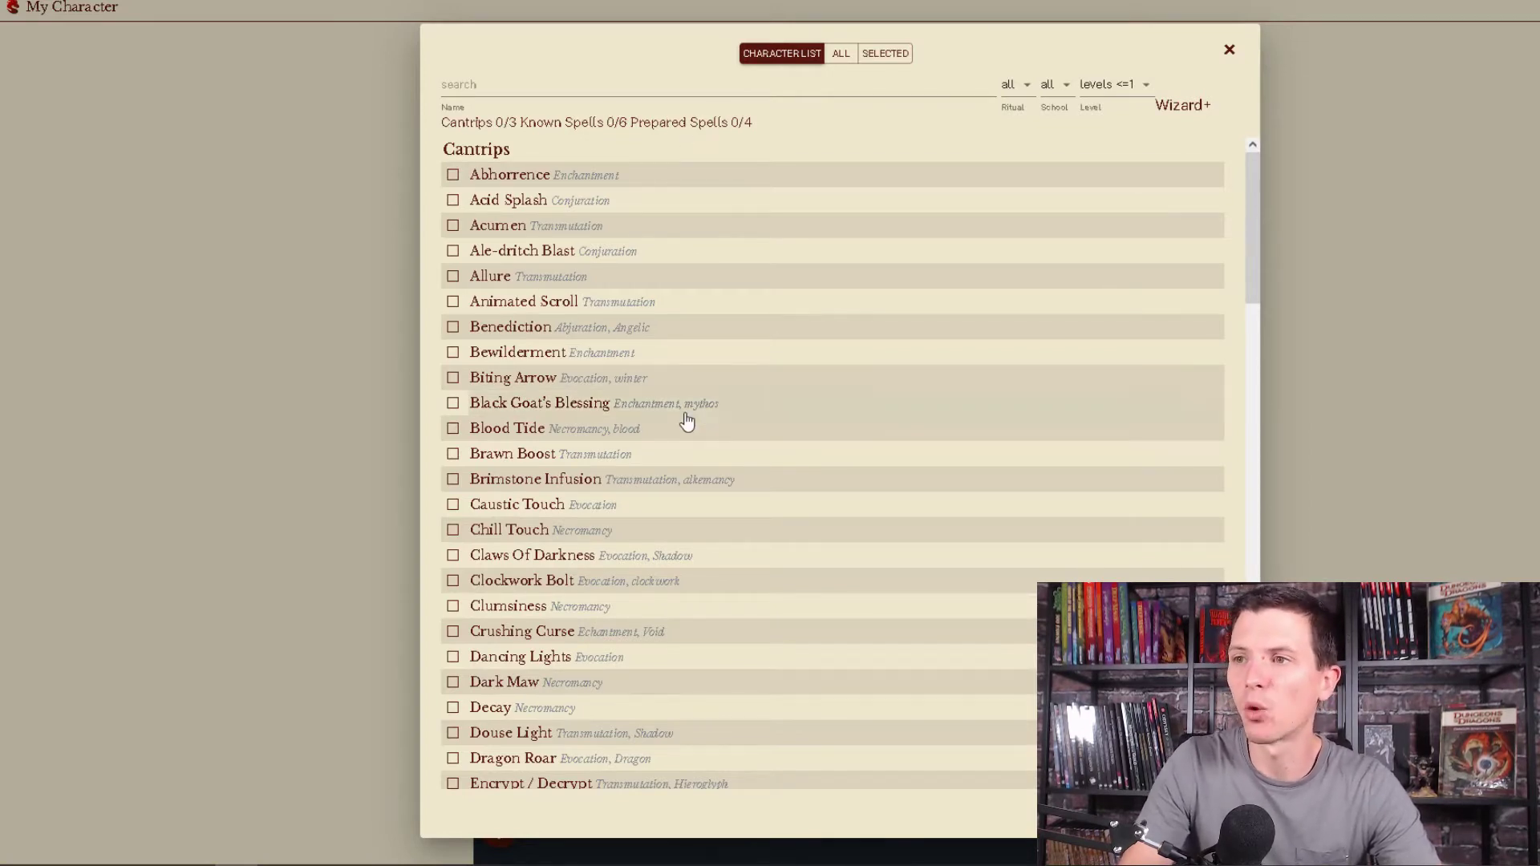
left_click(453, 453)
left_click(452, 276)
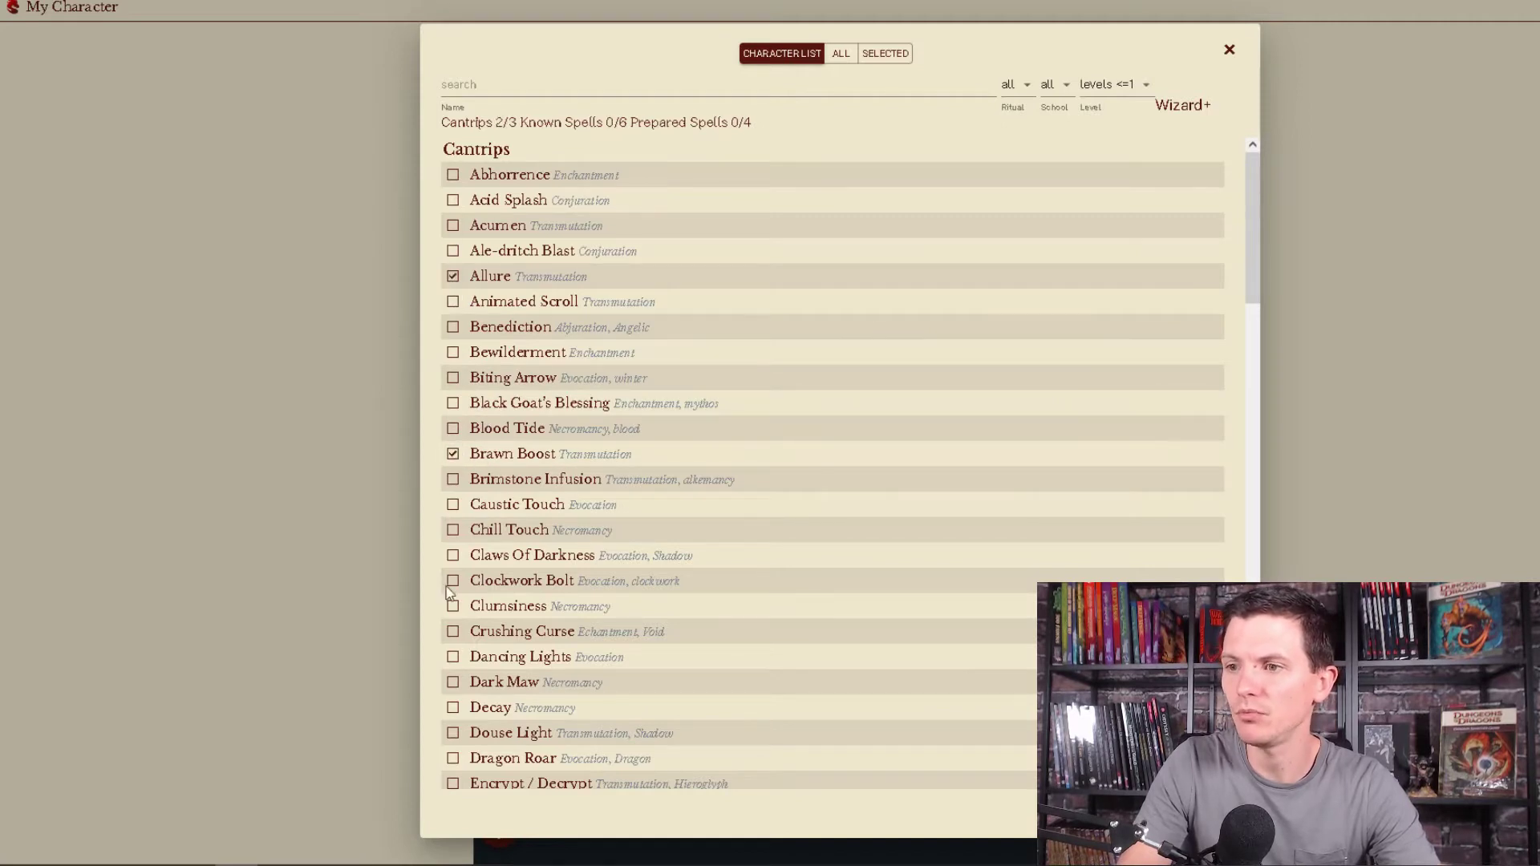
left_click(453, 708)
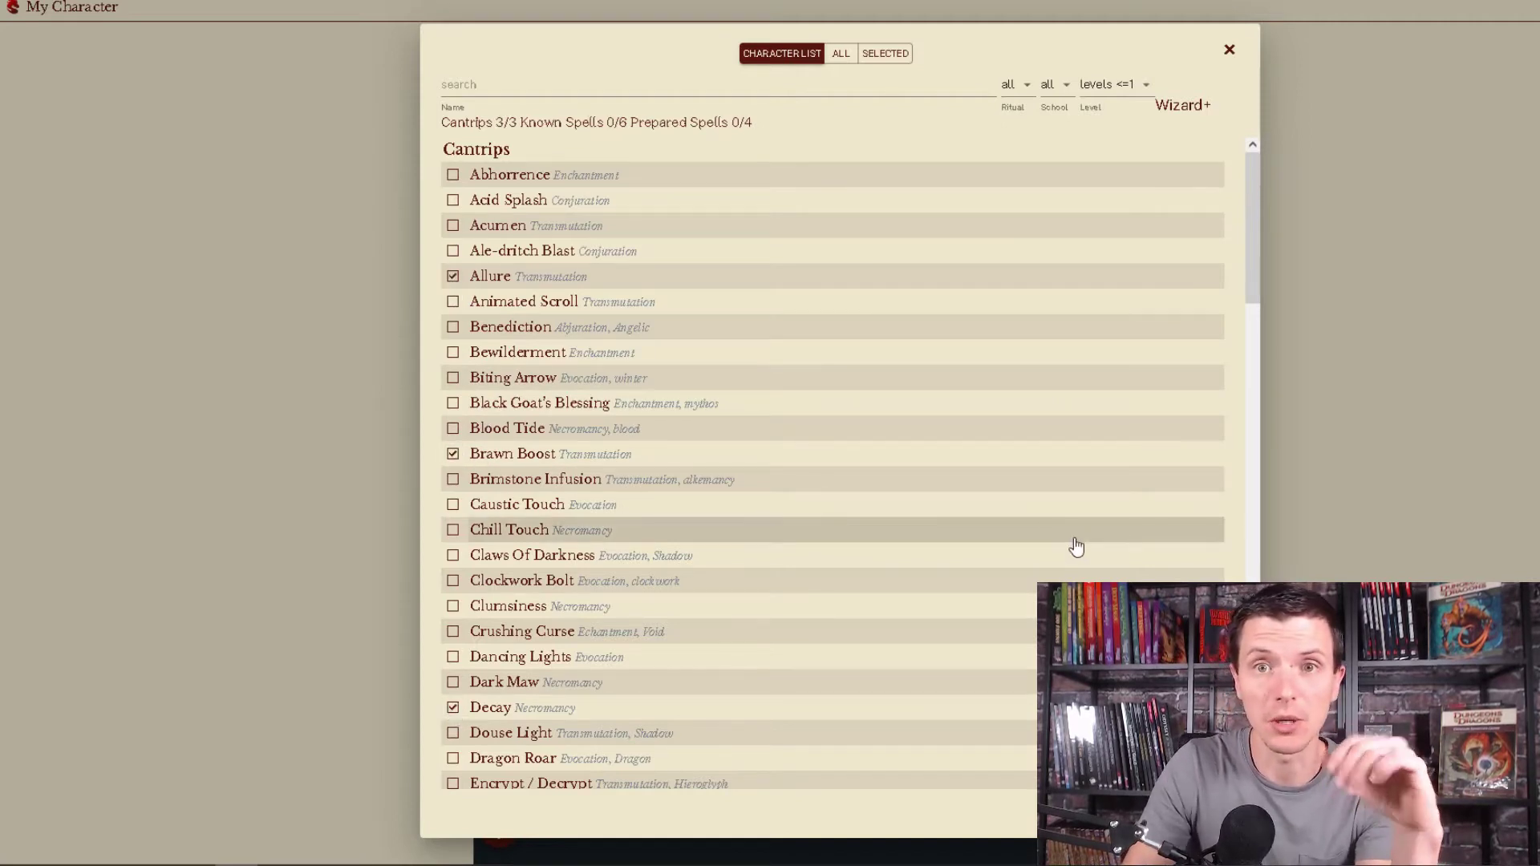
- Add the 1st-level spells Thin the Ice, Speak With Inanimate Object, Voorish Sign, Shield, Writhing Arms and Tireless to the known spells
left_click_drag(1256, 289, 1256, 746)
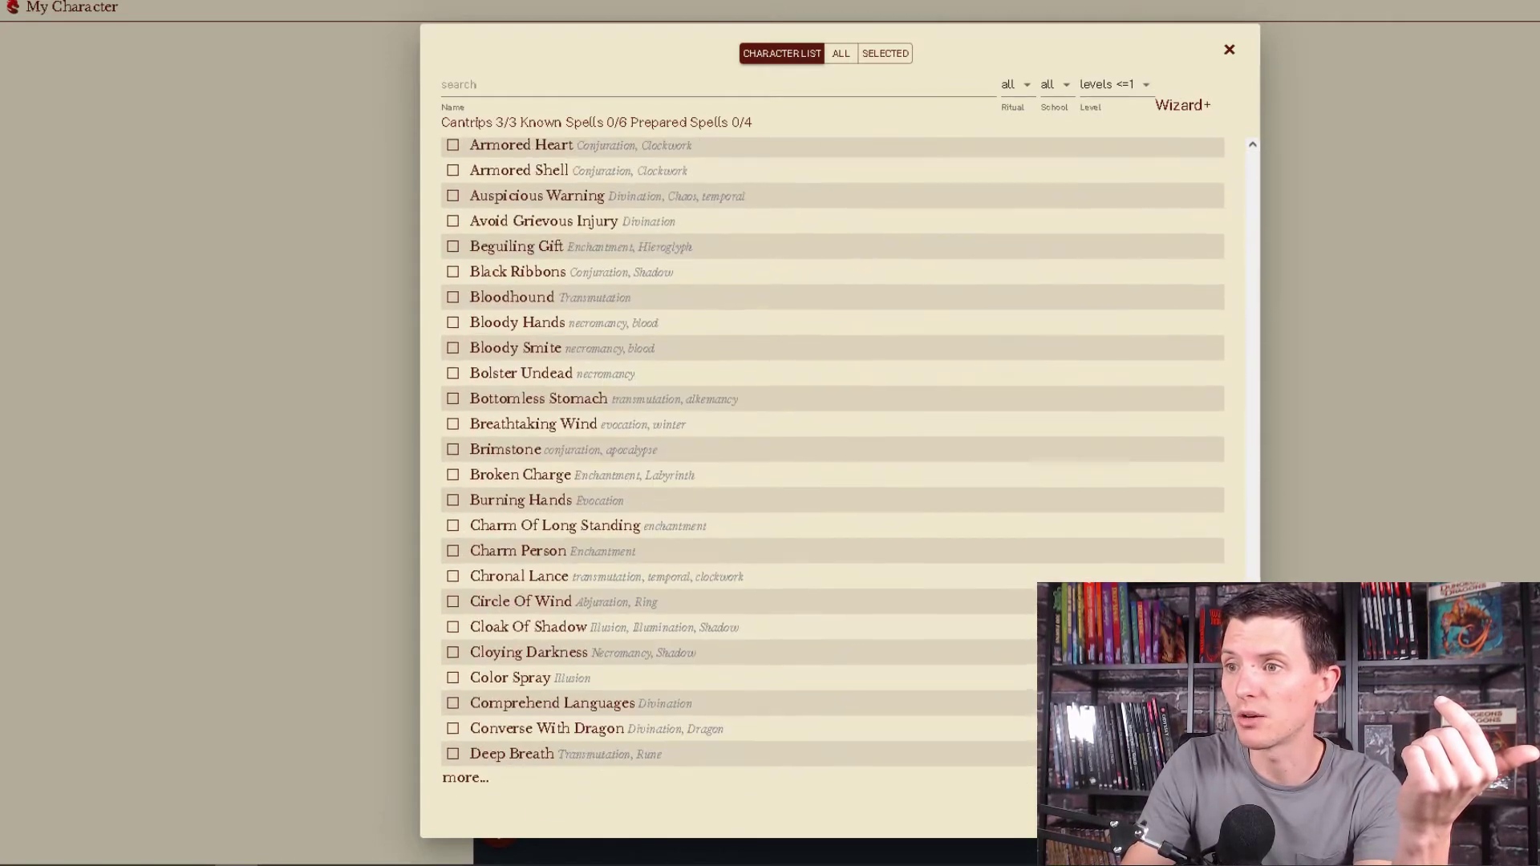
left_click(454, 781)
left_click_drag(1254, 426, 1194, 765)
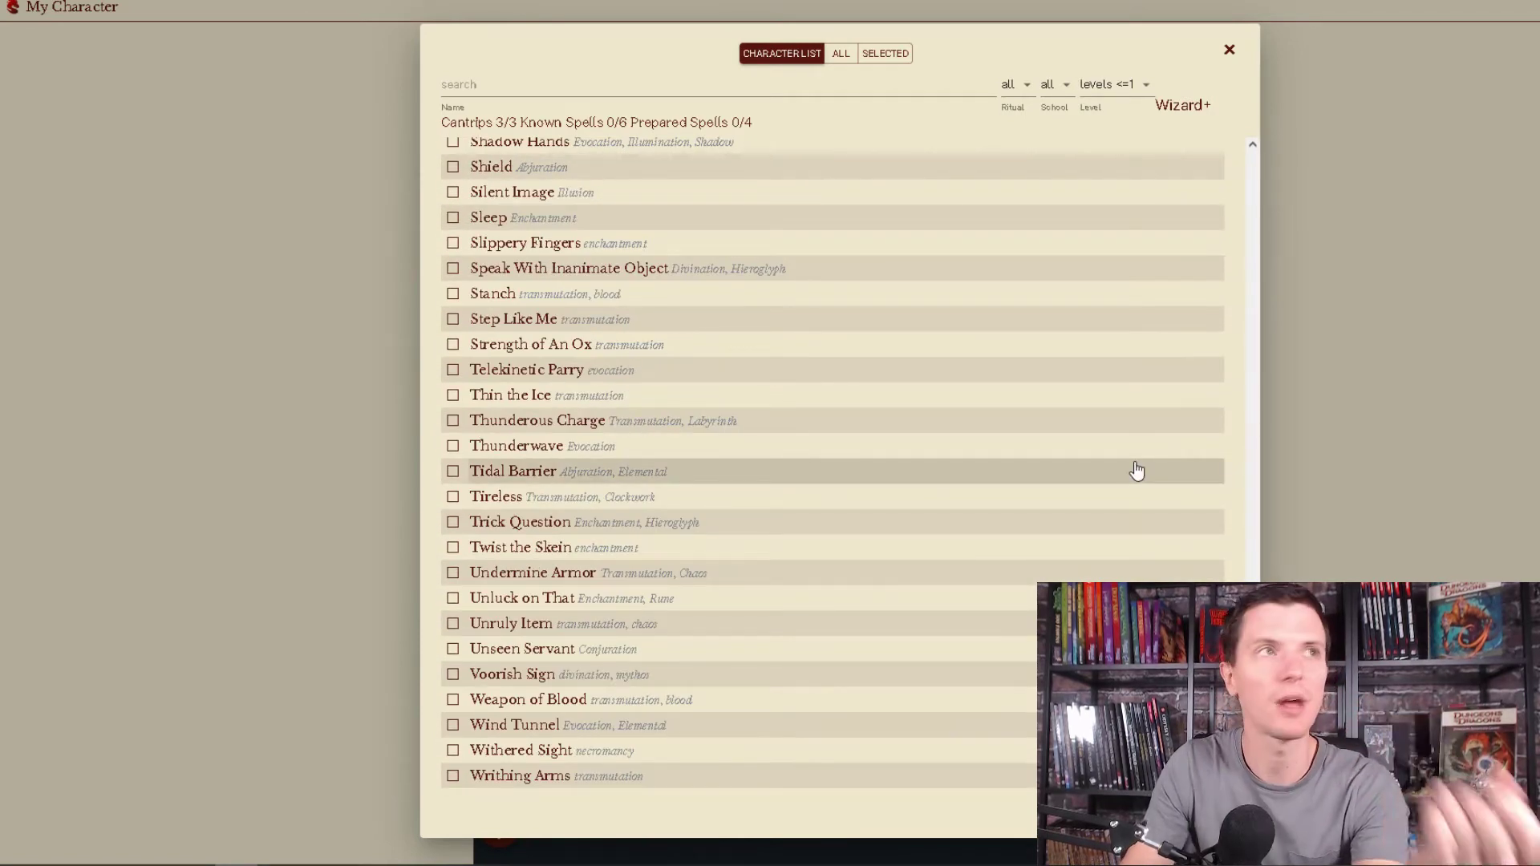
left_click(452, 395)
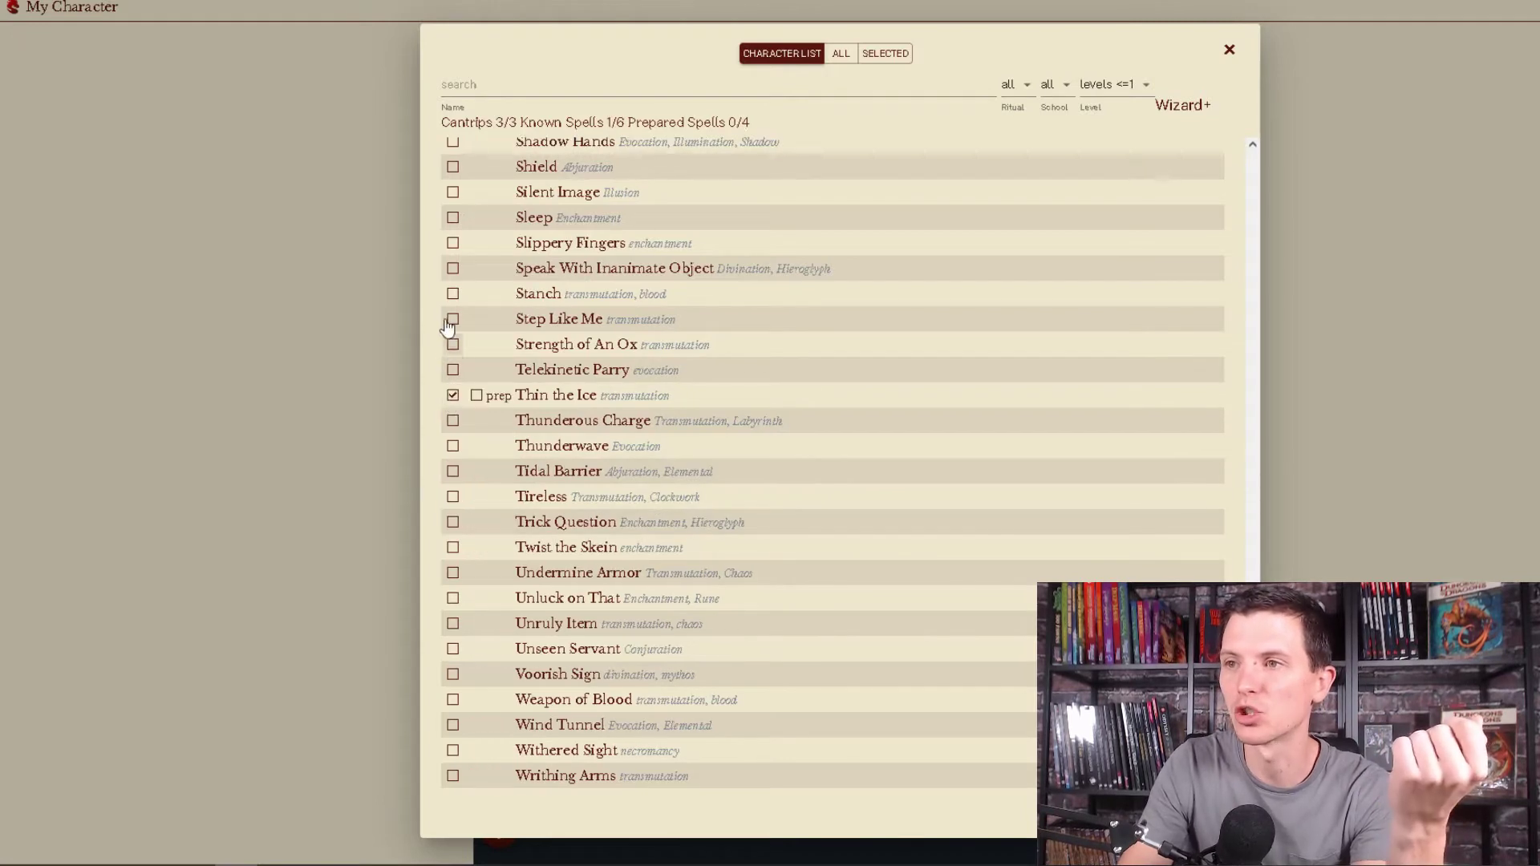
left_click(452, 268)
left_click(452, 673)
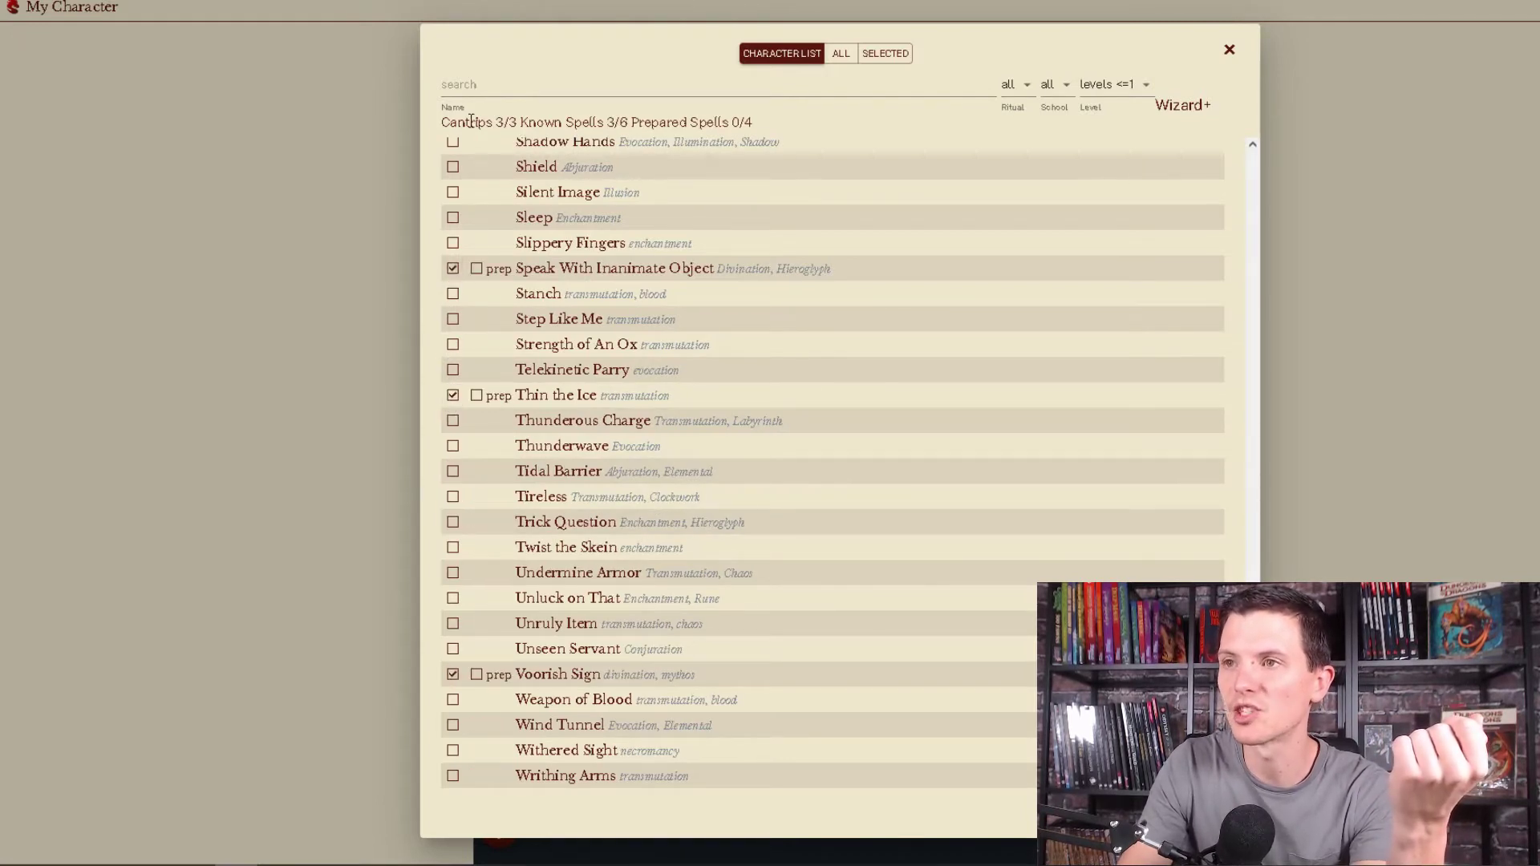
left_click(452, 166)
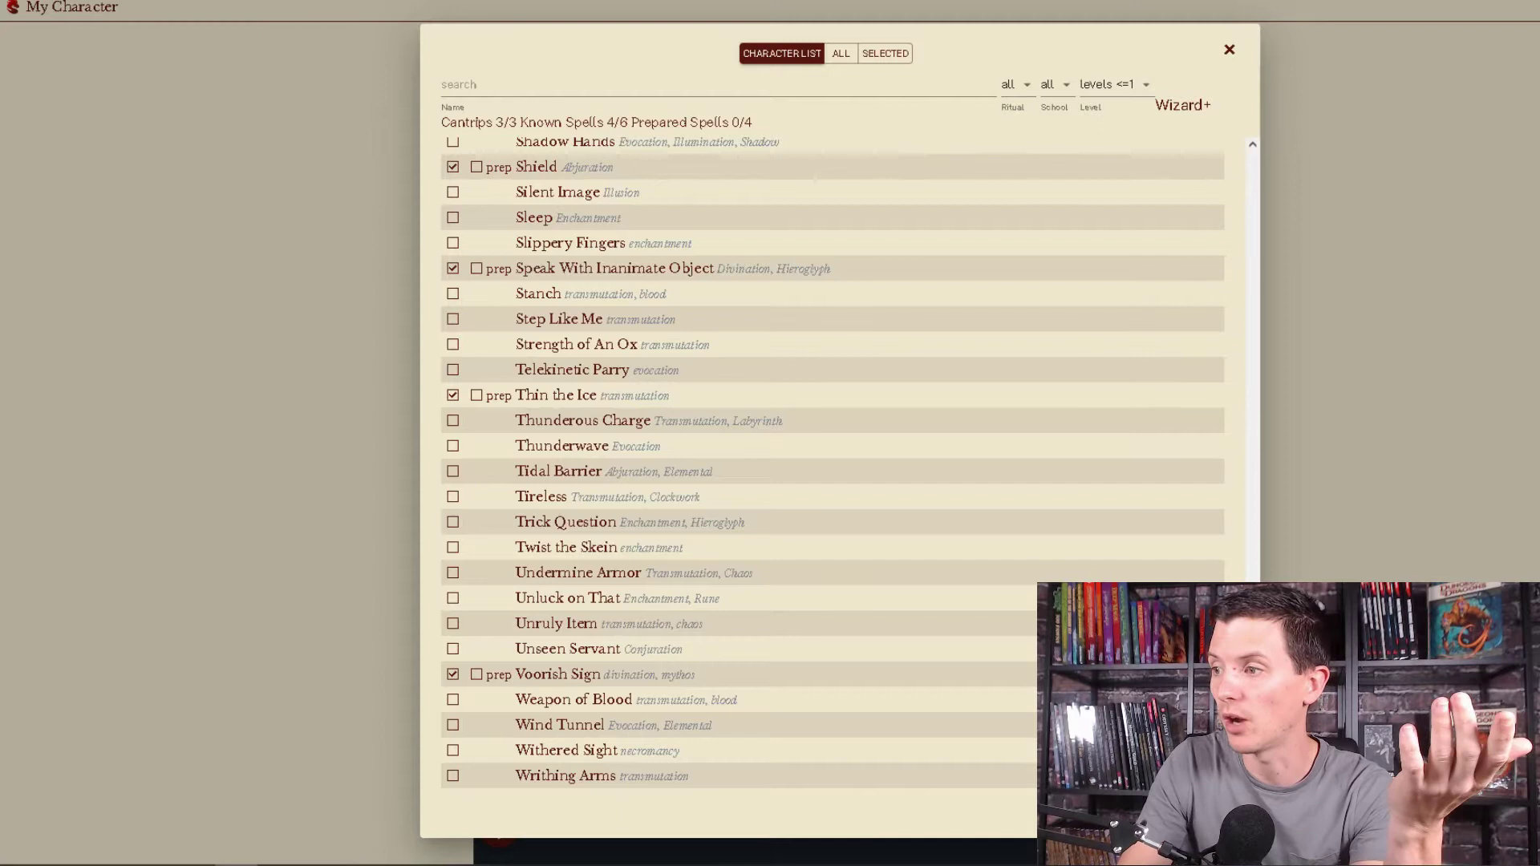
left_click(453, 776)
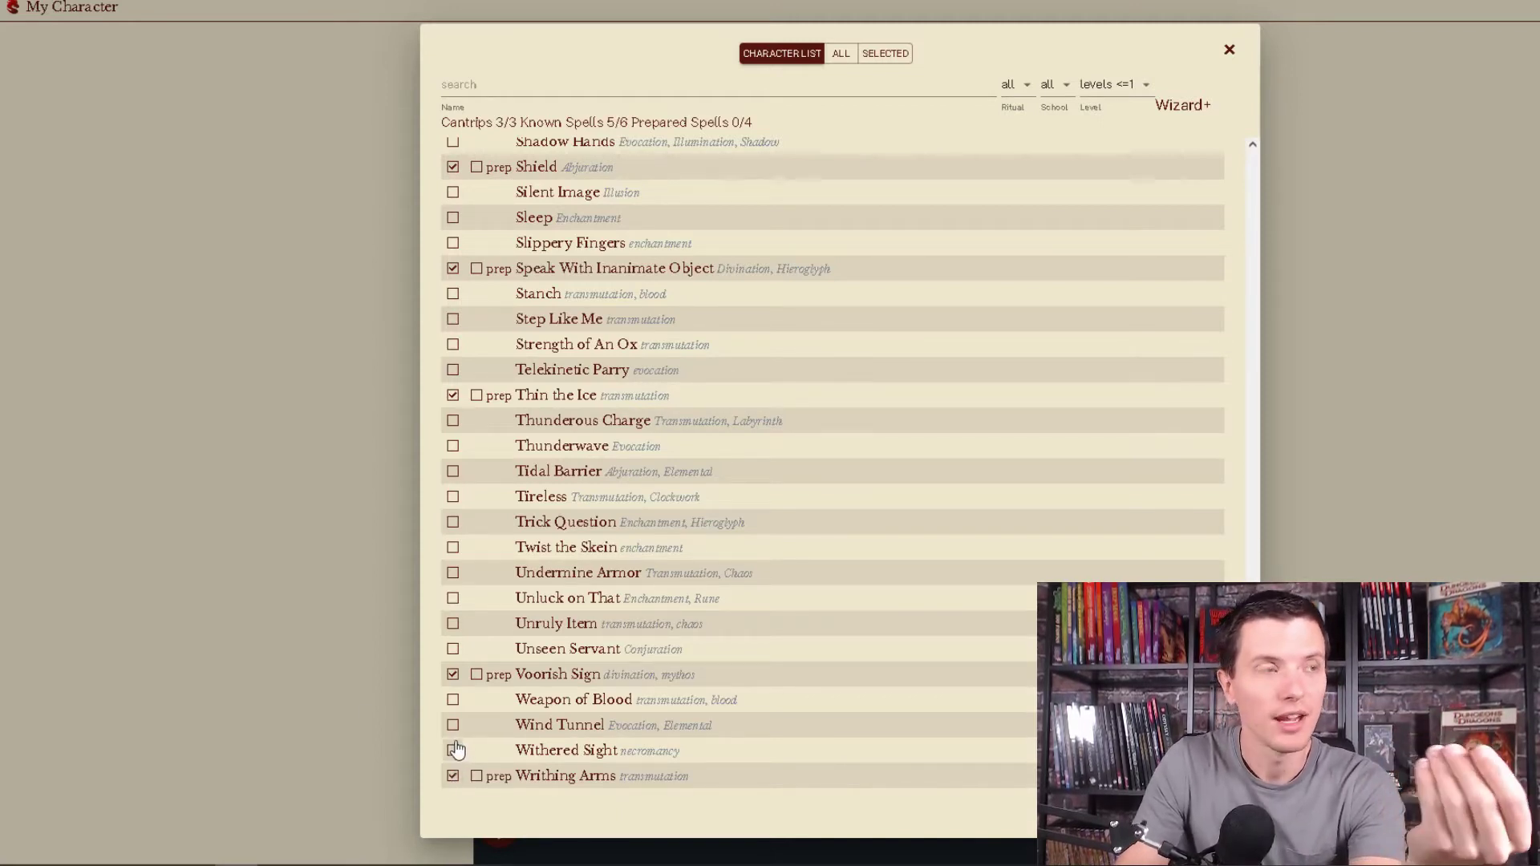
left_click(452, 498)
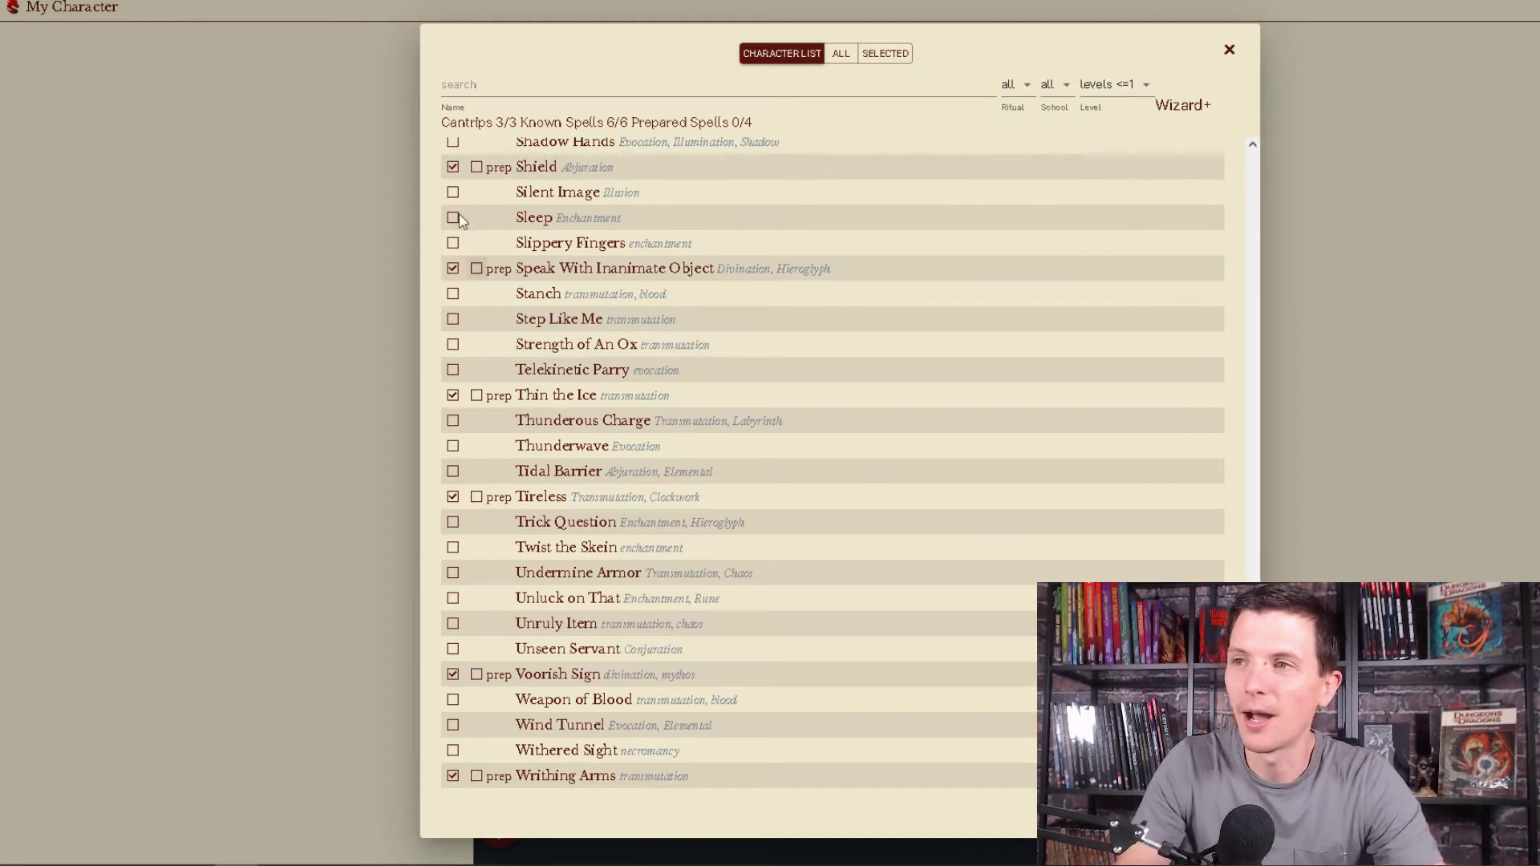
- Mark Shield, Speak With Inanimate Object, Thin the Ice and Tireless as prepared and close the spell selection
left_click(477, 167)
left_click(476, 268)
left_click(477, 396)
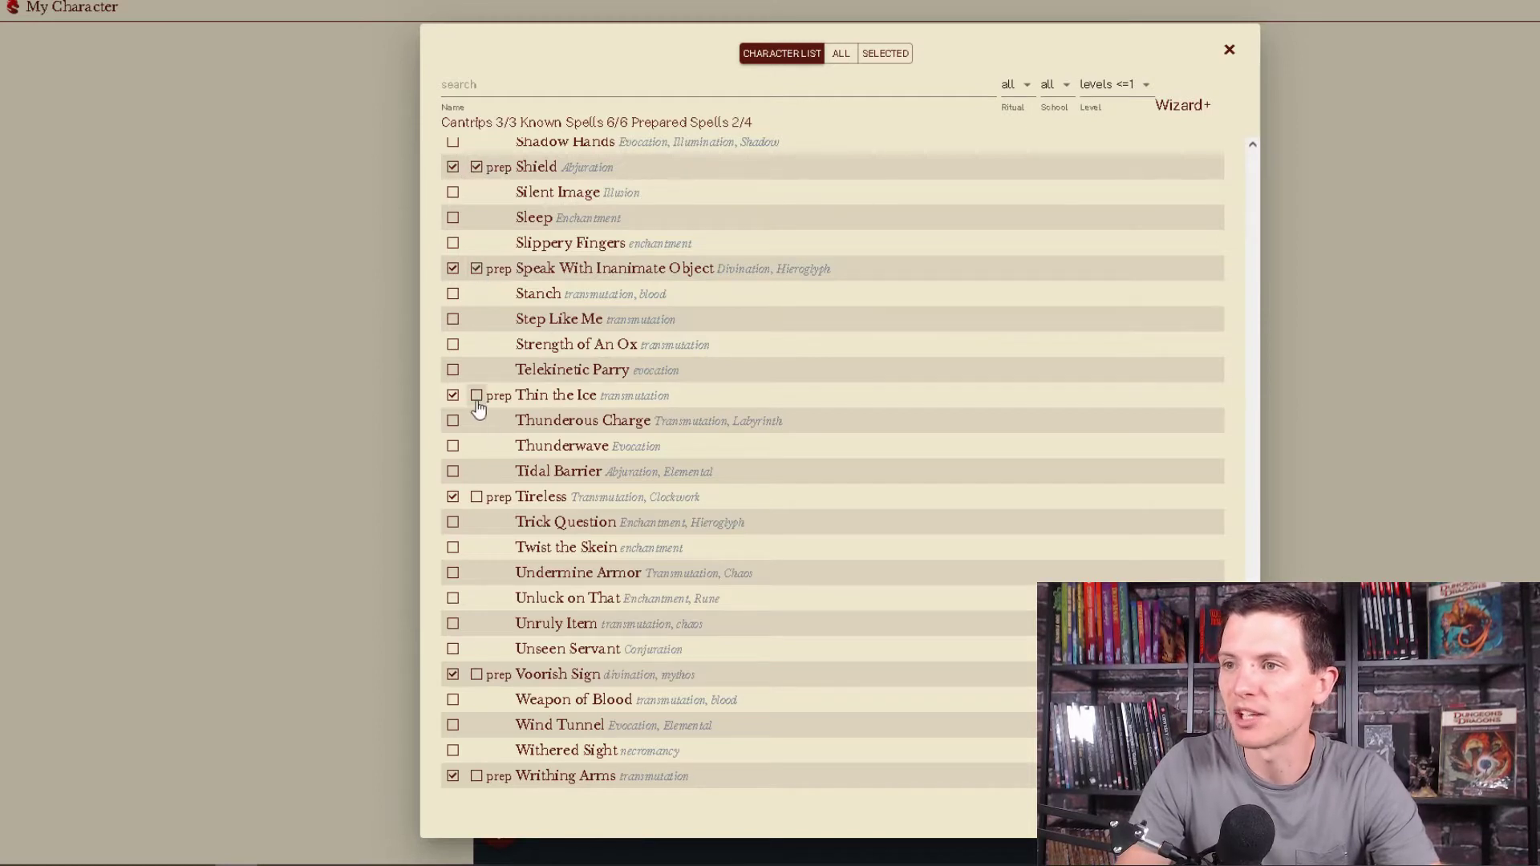
left_click(476, 497)
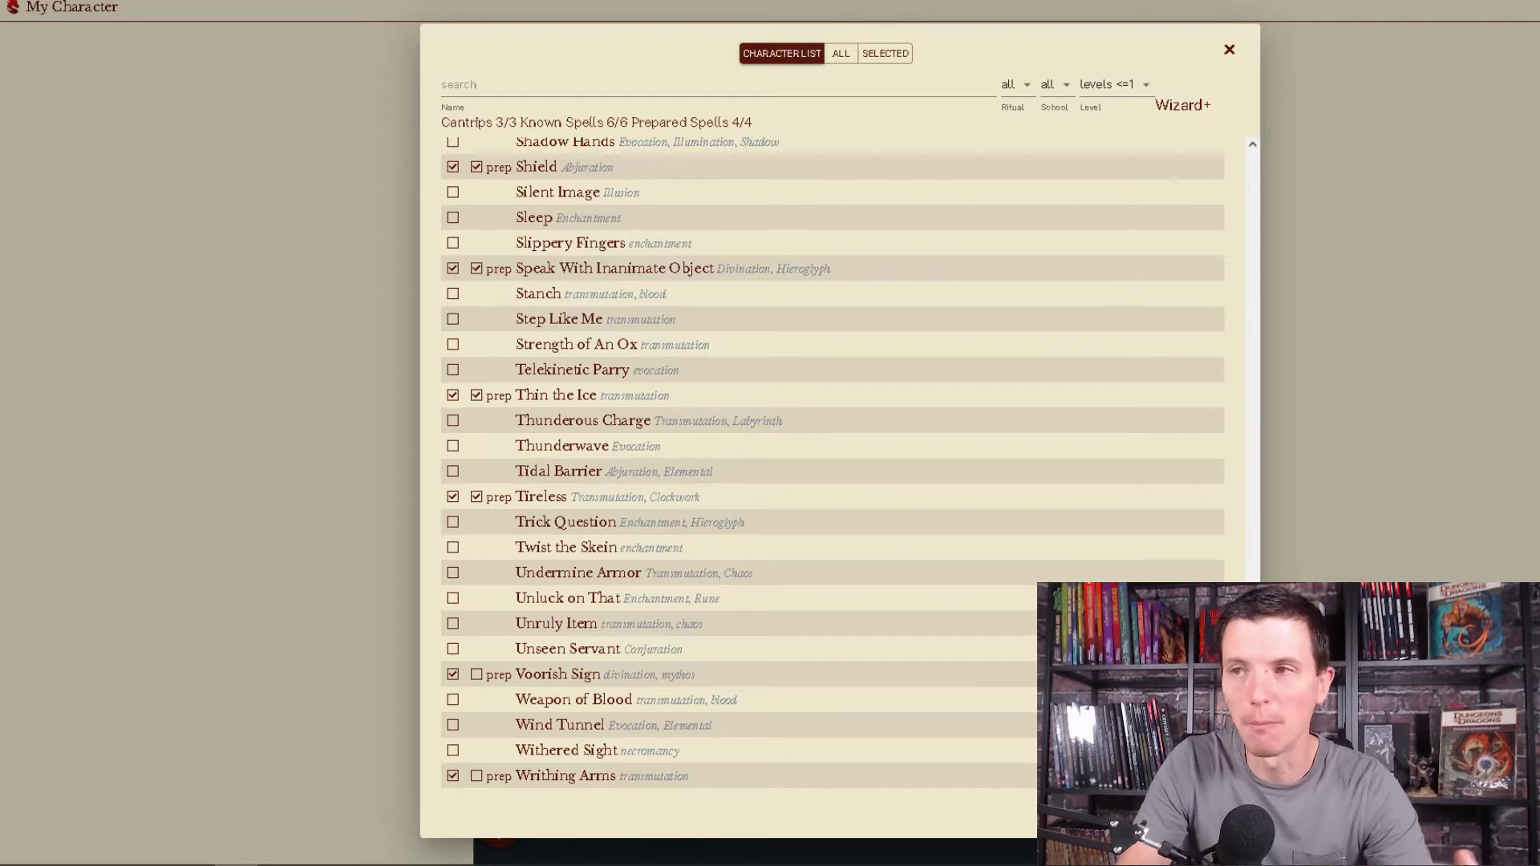
left_click(1436, 502)
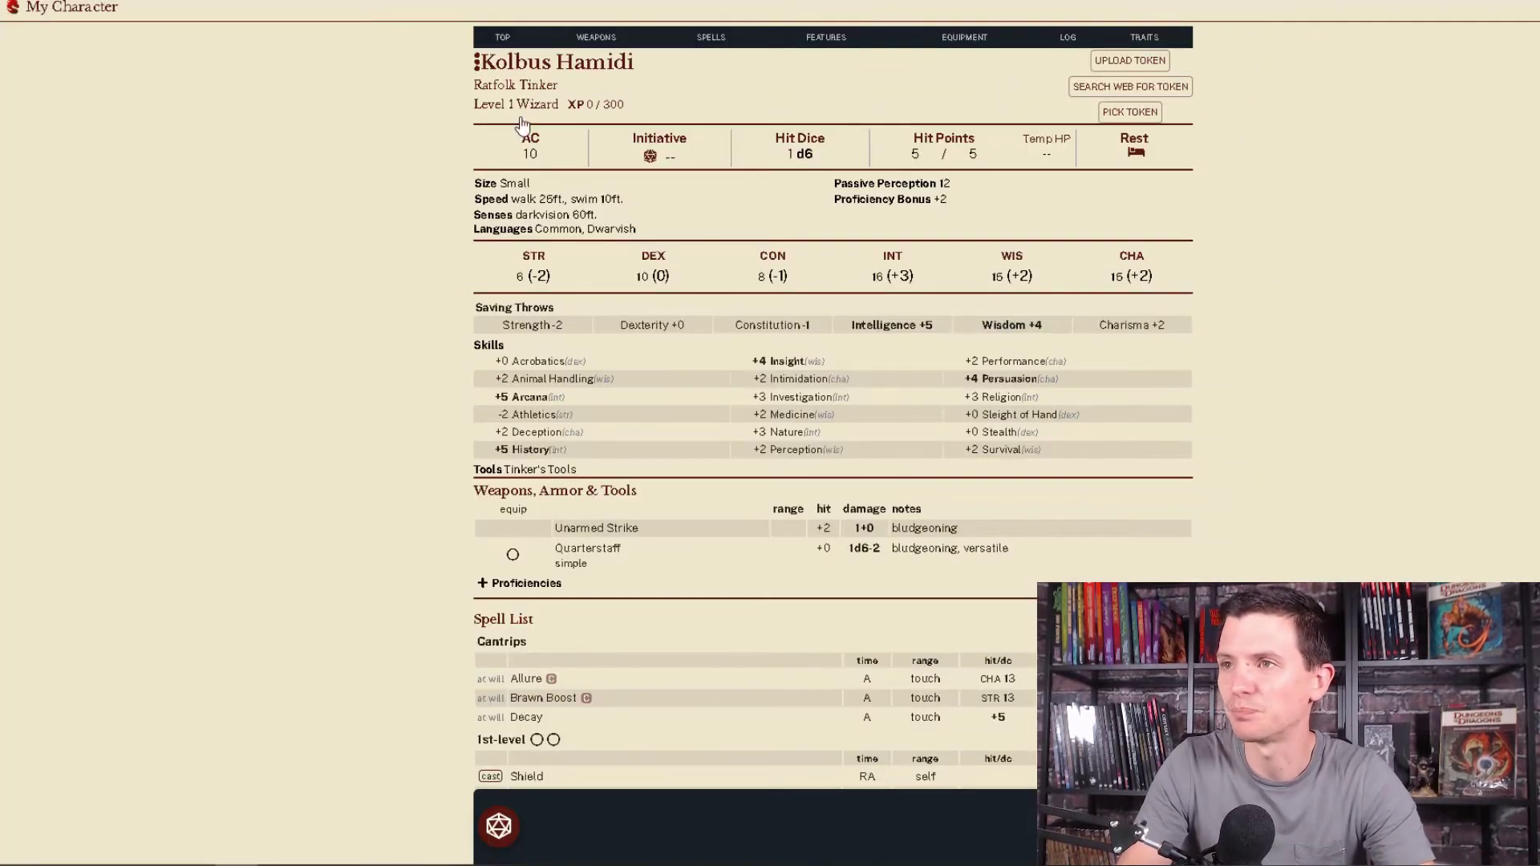
- Rename the character to Dropdead
left_click(588, 74)
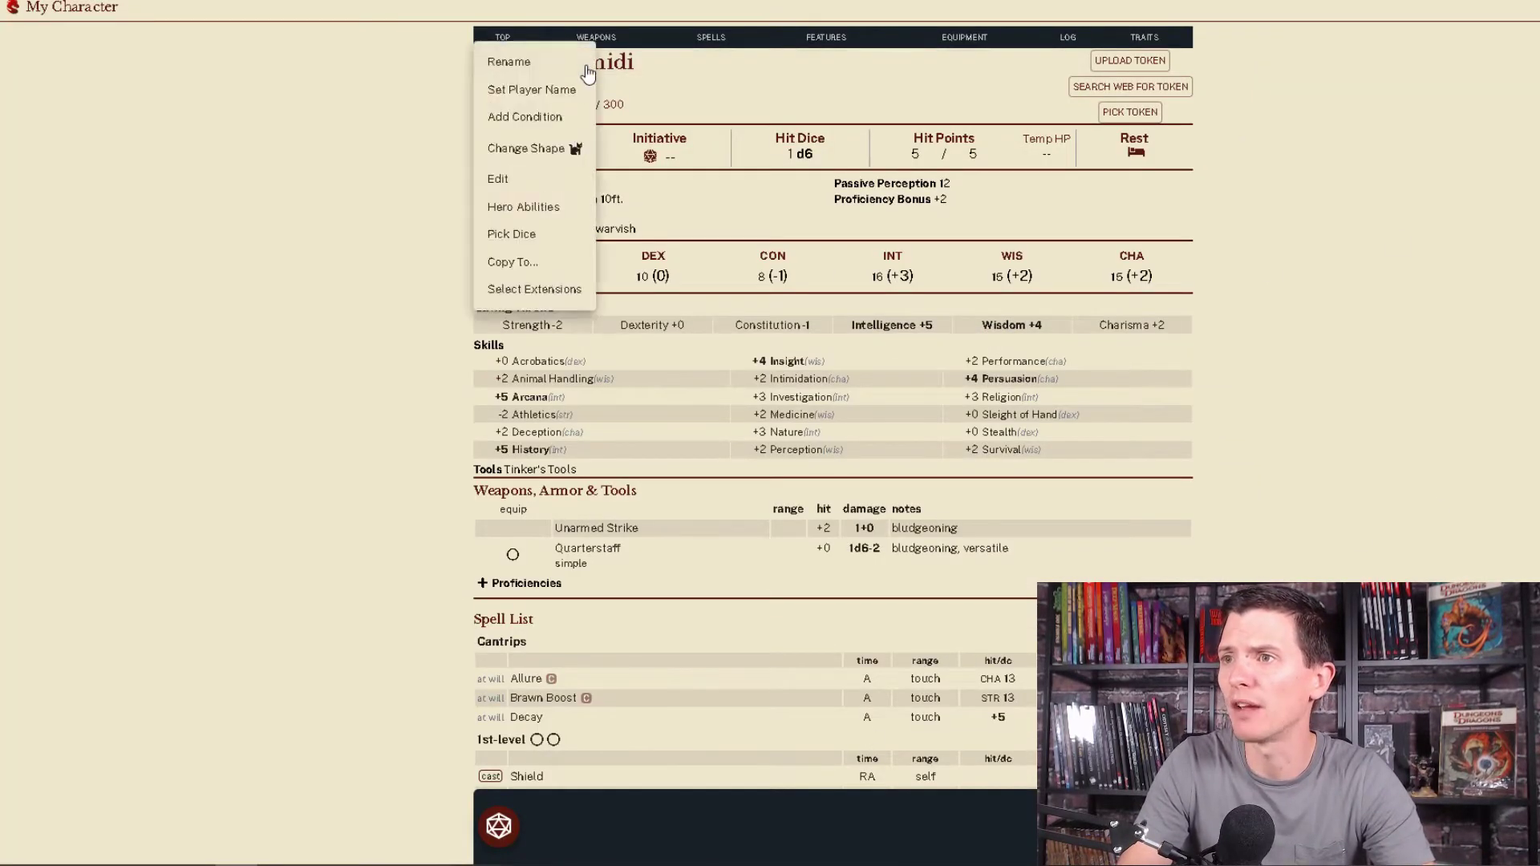
left_click(543, 71)
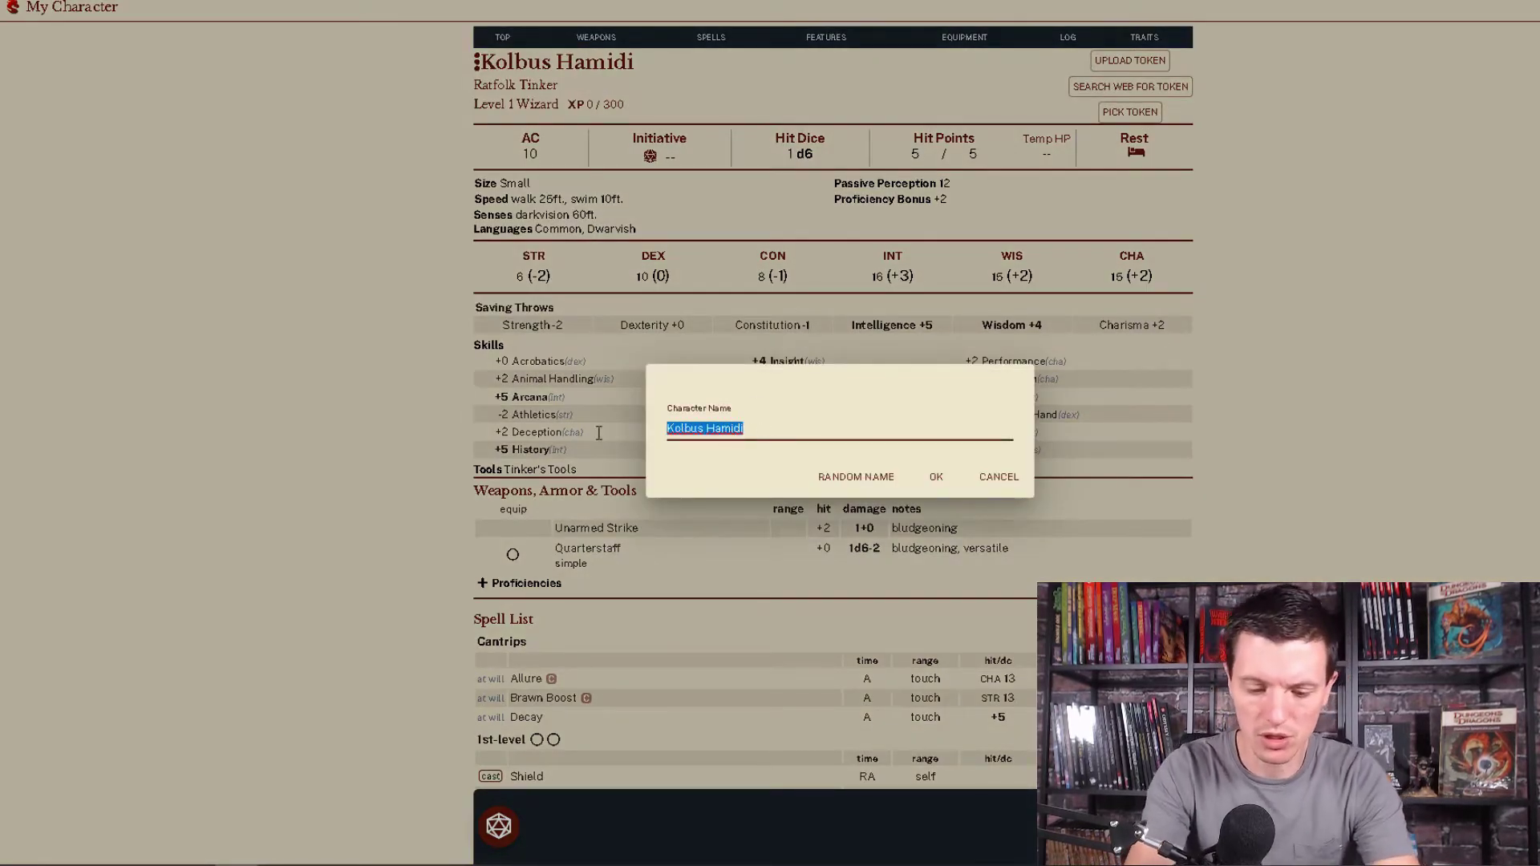
type("Dropdead")
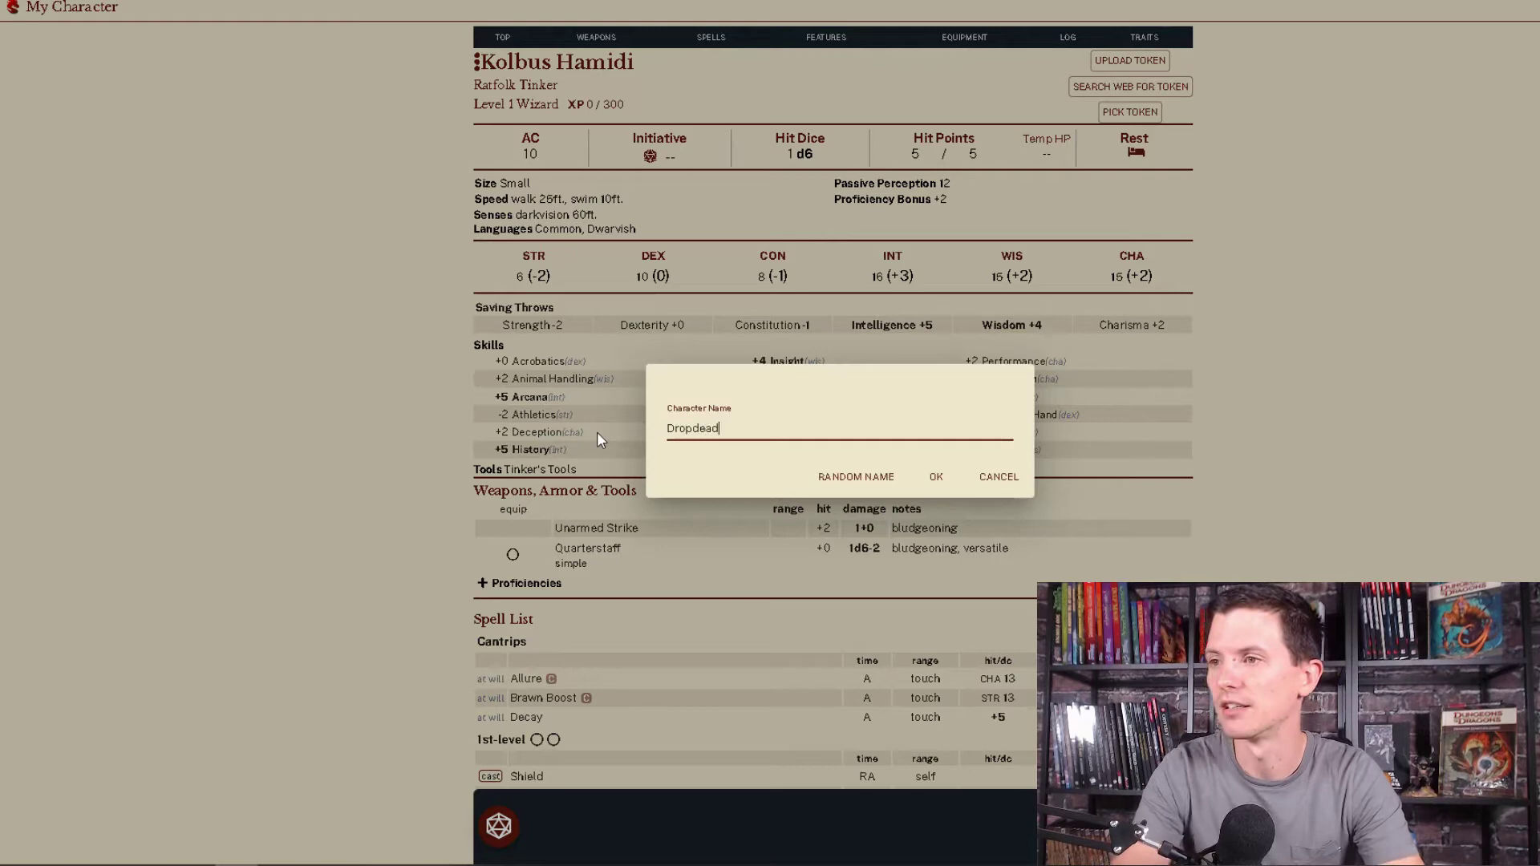
left_click(937, 478)
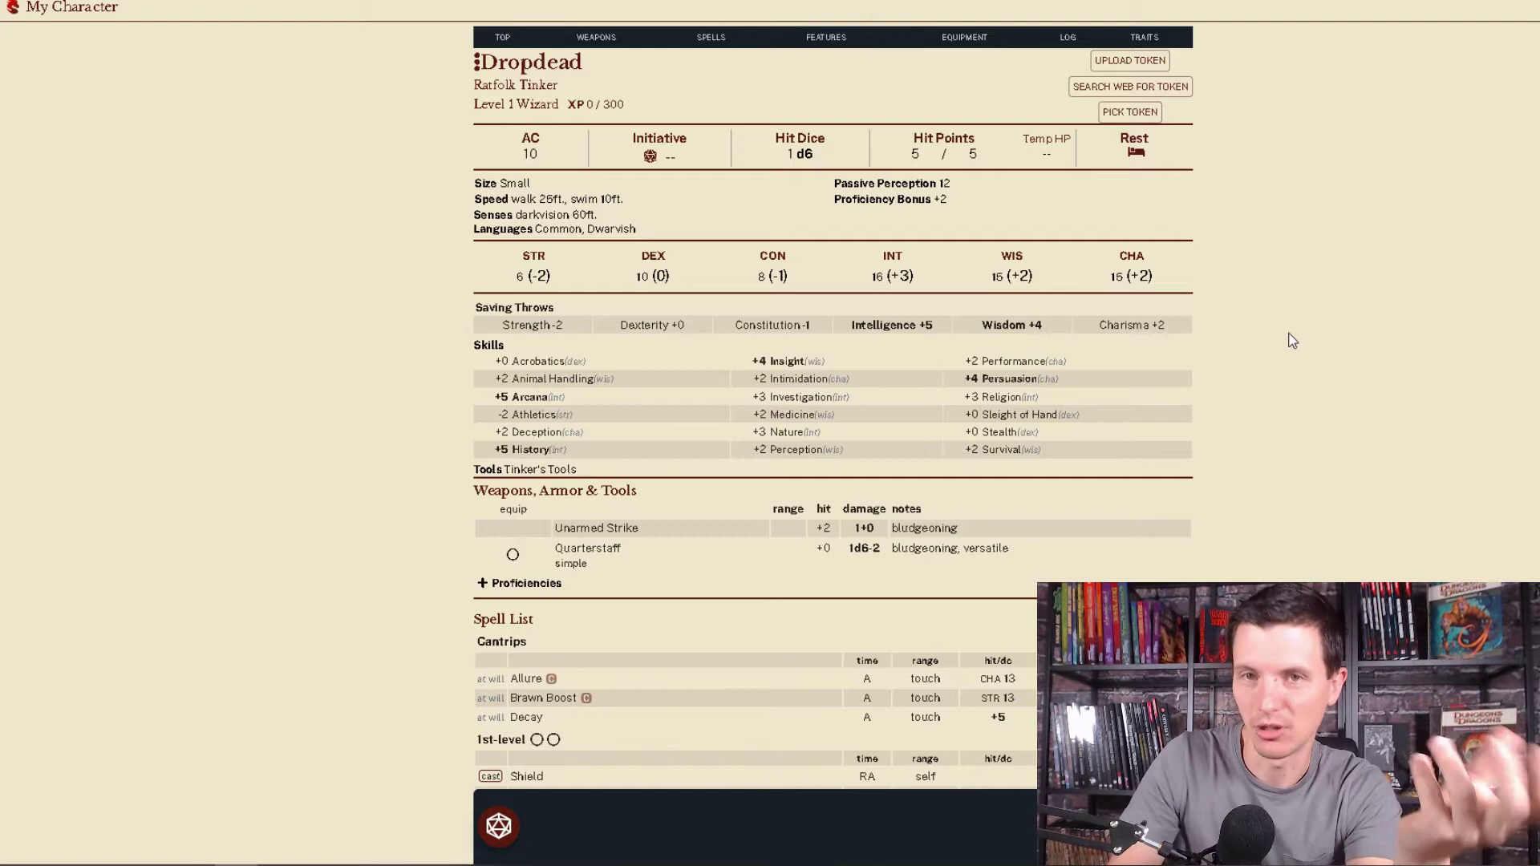
- Upload the image ratfolk-1080x1063-removebg-preview.png as the character's token
left_click(1163, 70)
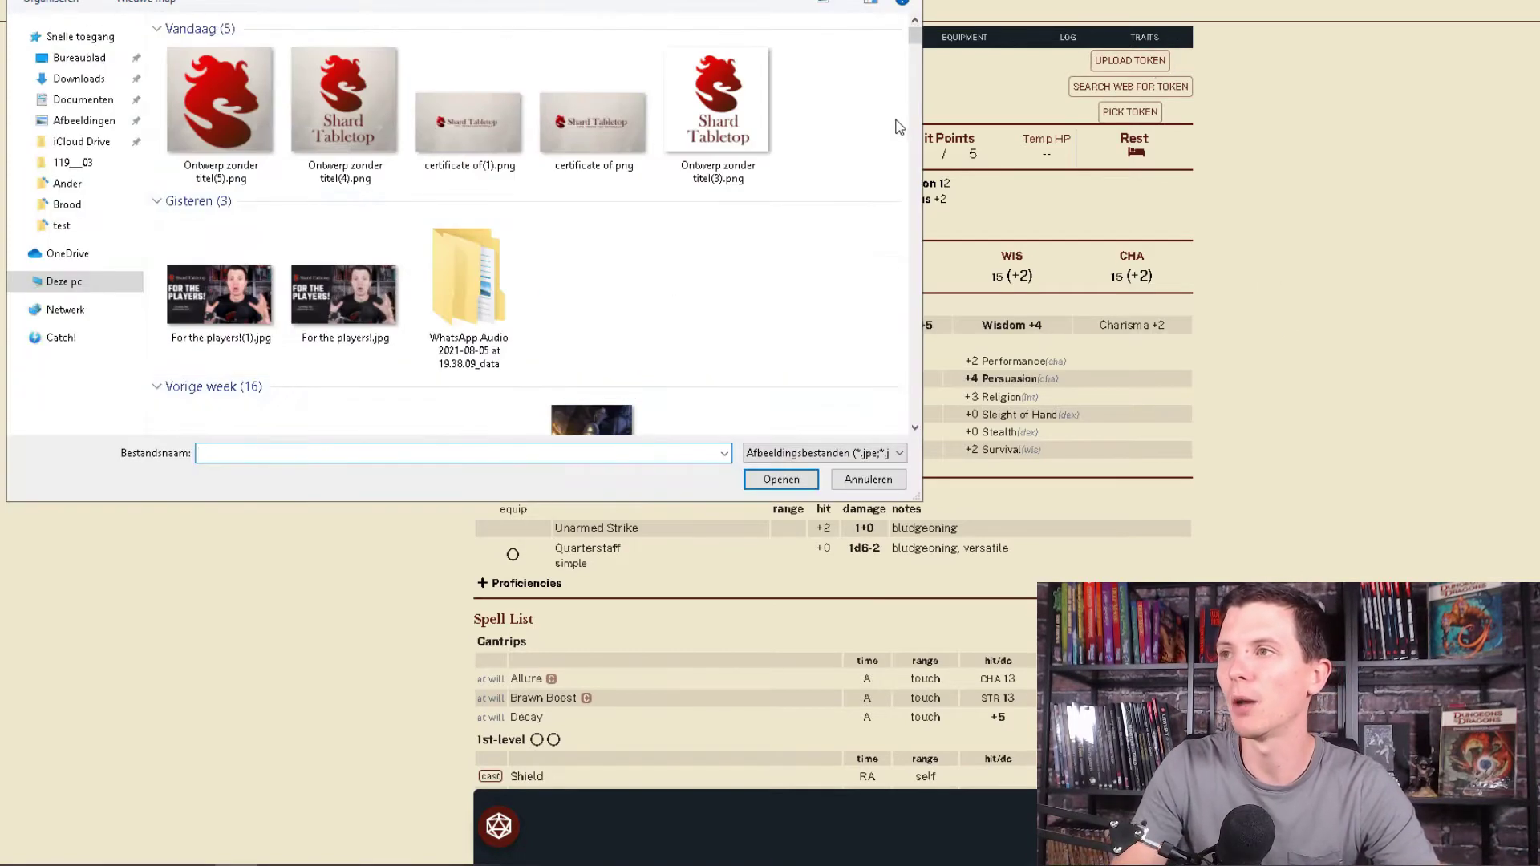
left_click_drag(913, 48, 910, 77)
left_click(750, 196)
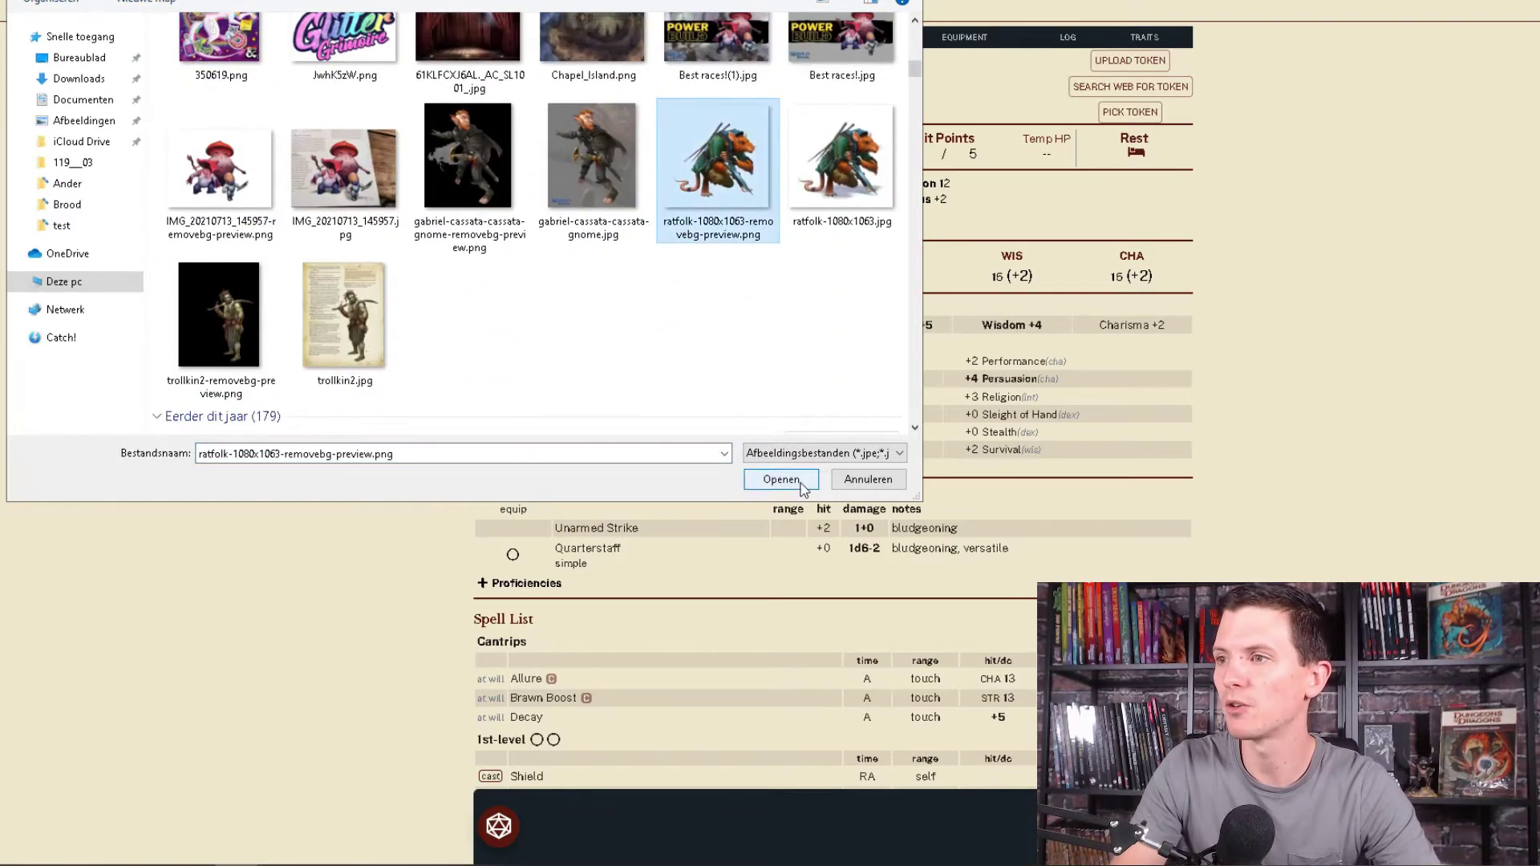
left_click(781, 479)
- Adjust the ratfolk image's position within the token and change the token border to the bright red ring
mouse_move(849, 536)
left_mouse_down()
mouse_move(826, 534)
mouse_move(830, 520)
mouse_move(892, 595)
mouse_move(850, 545)
mouse_move(830, 552)
mouse_move(921, 547)
mouse_move(863, 553)
left_mouse_up()
left_click(711, 351)
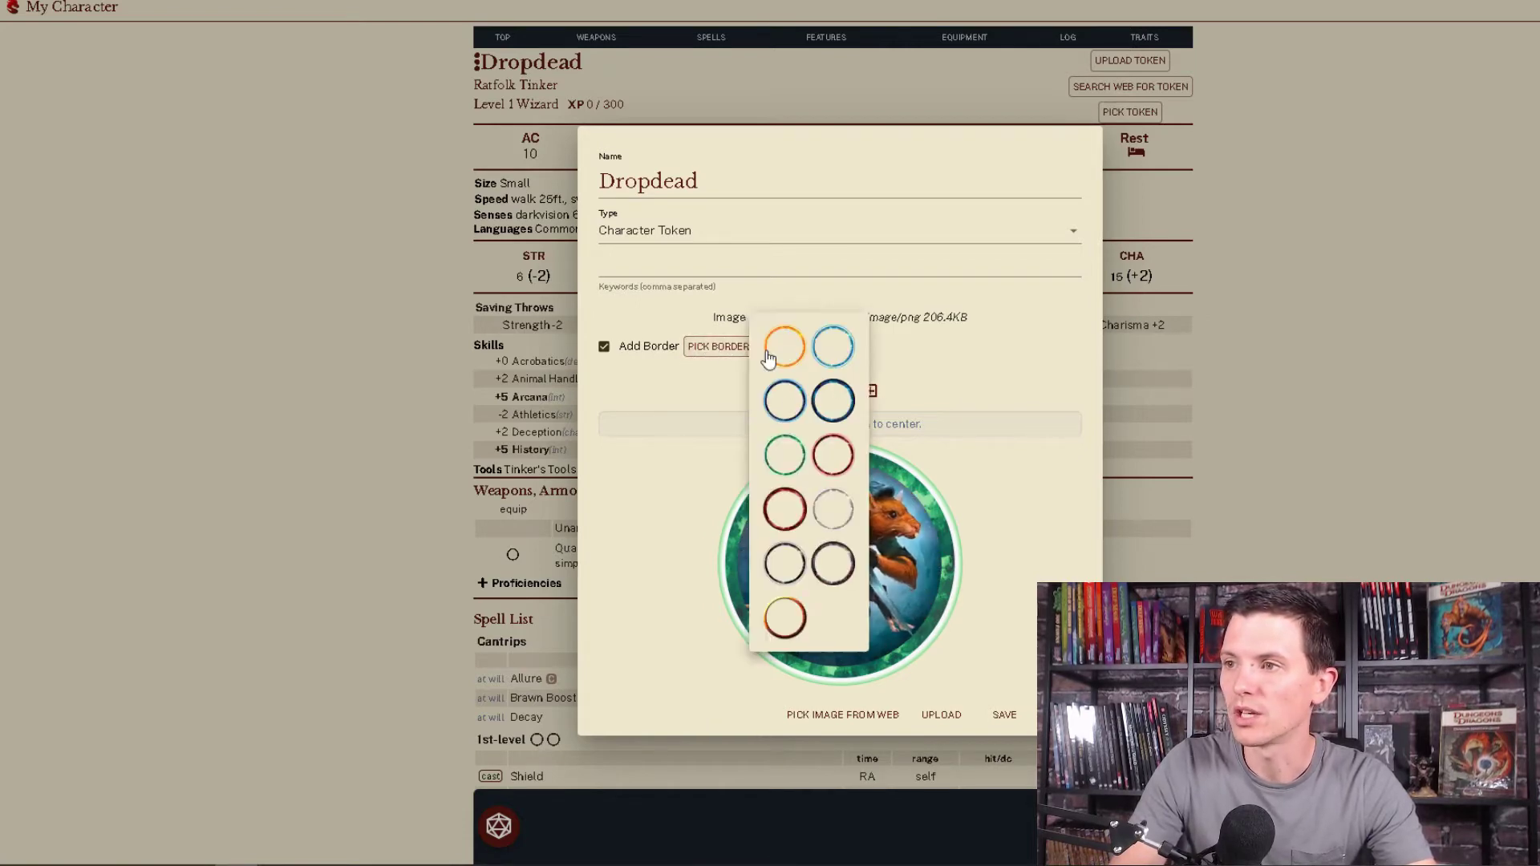
left_click(841, 473)
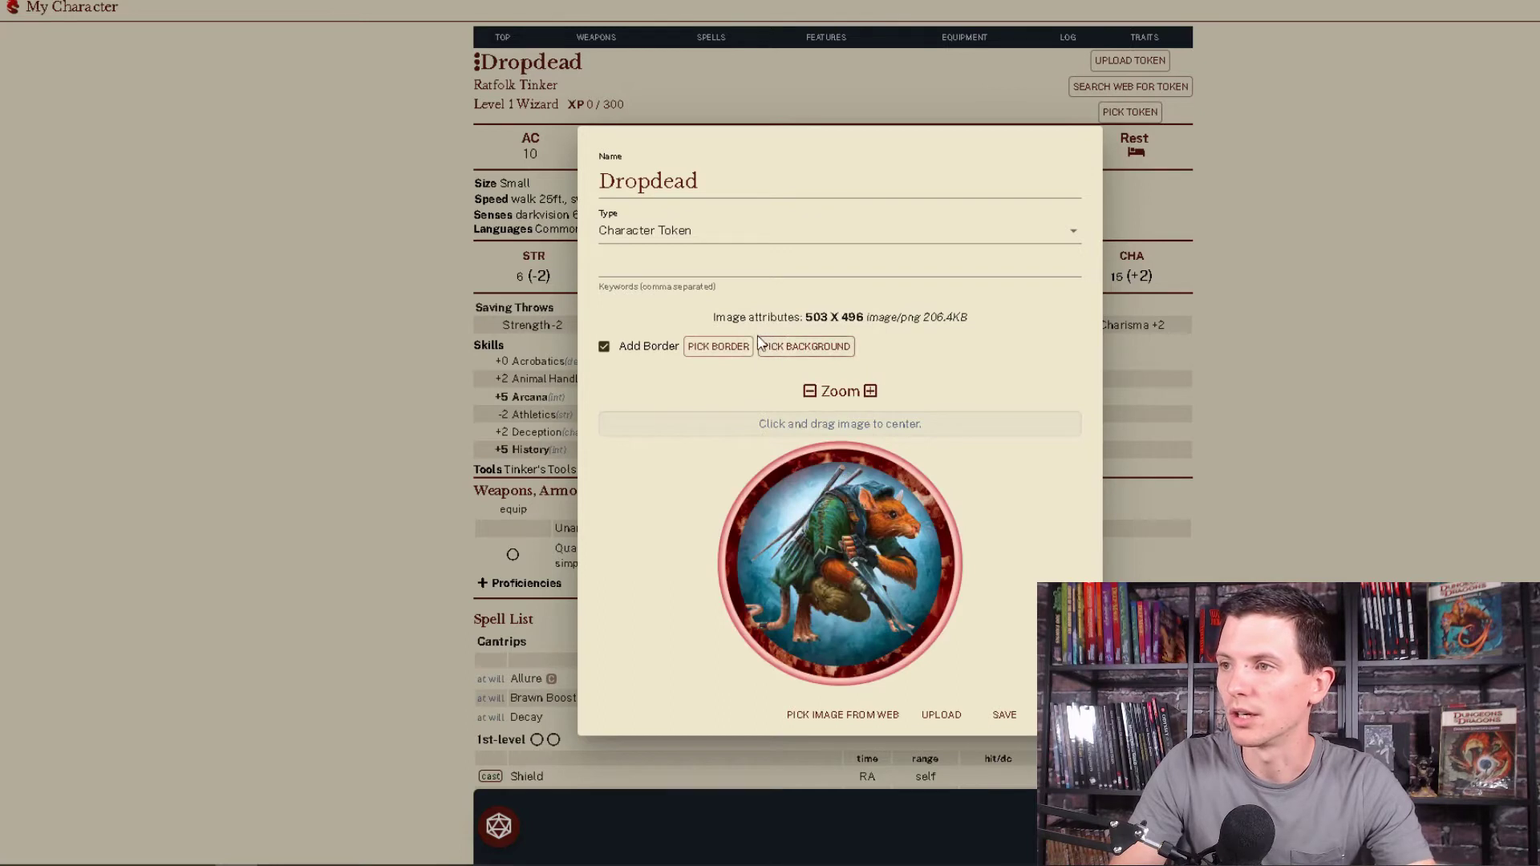
- Change the token border to the gold-to-red ring, give it the warm tan background, and save the token
left_click(720, 347)
left_click(789, 614)
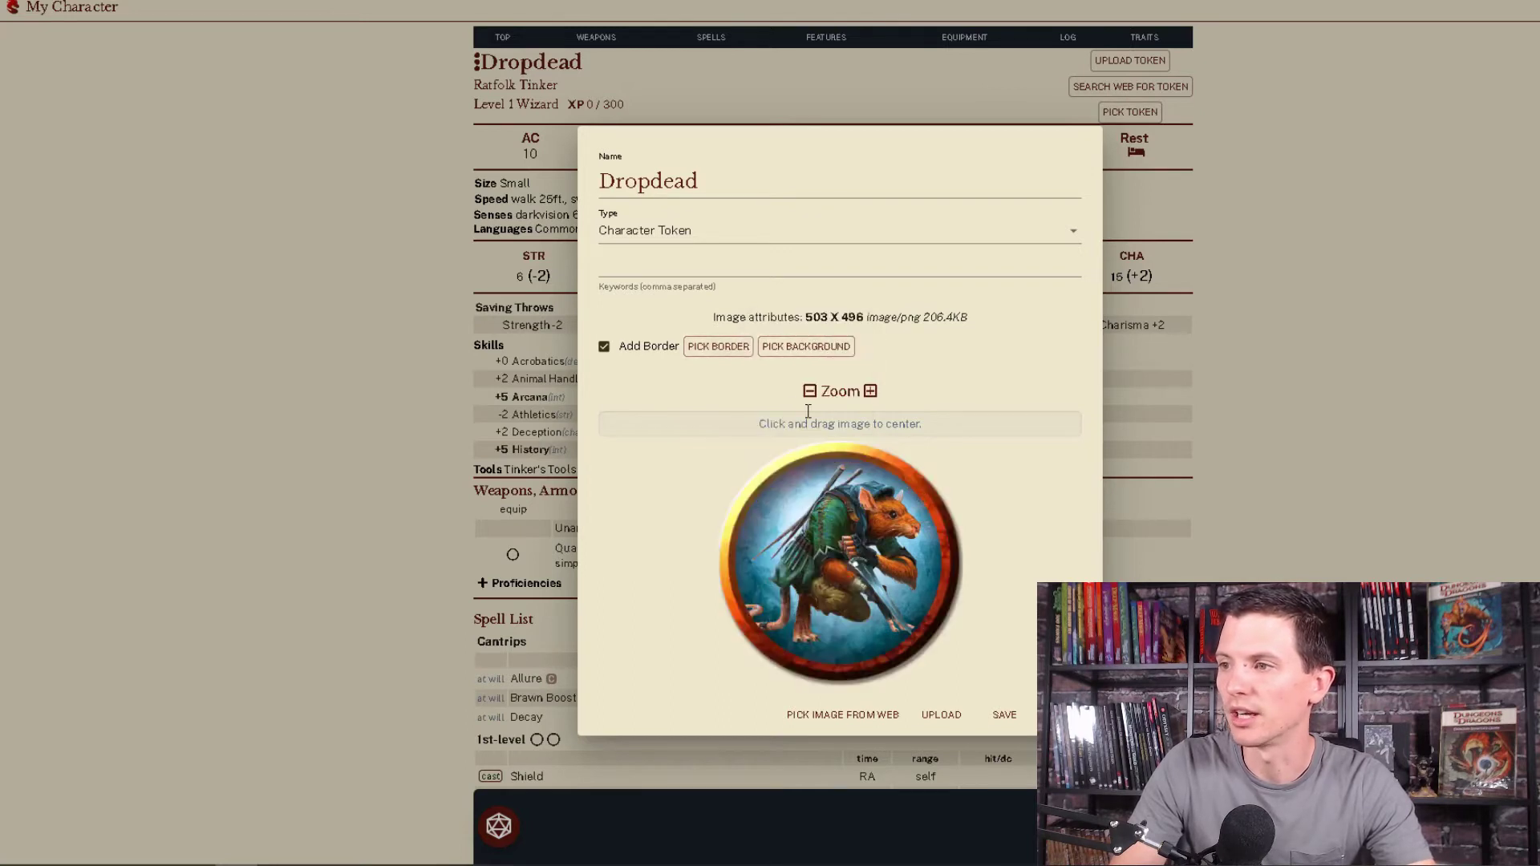
left_click(810, 353)
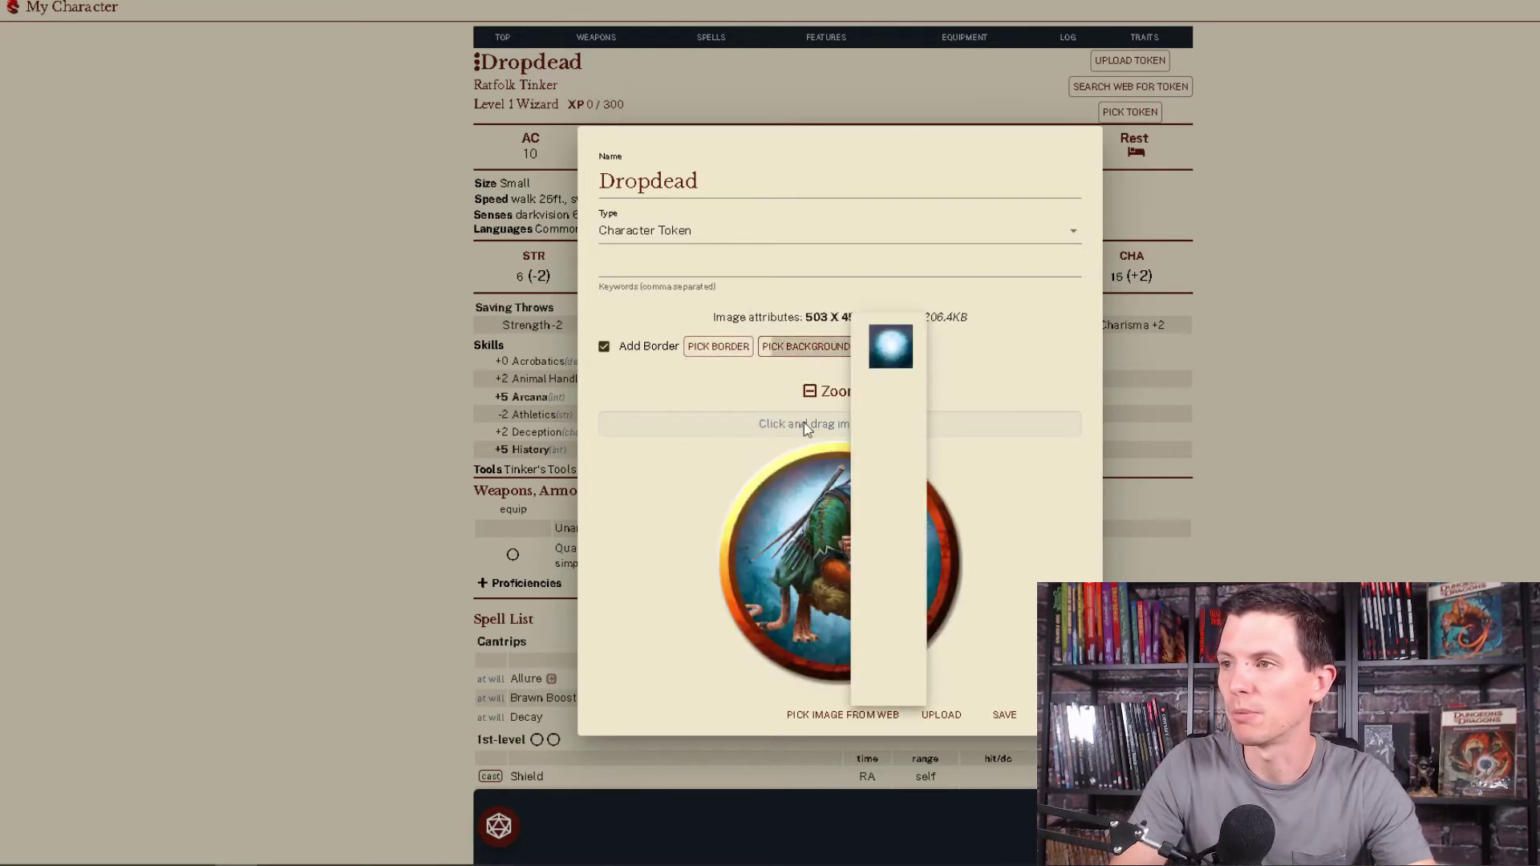
left_click(892, 403)
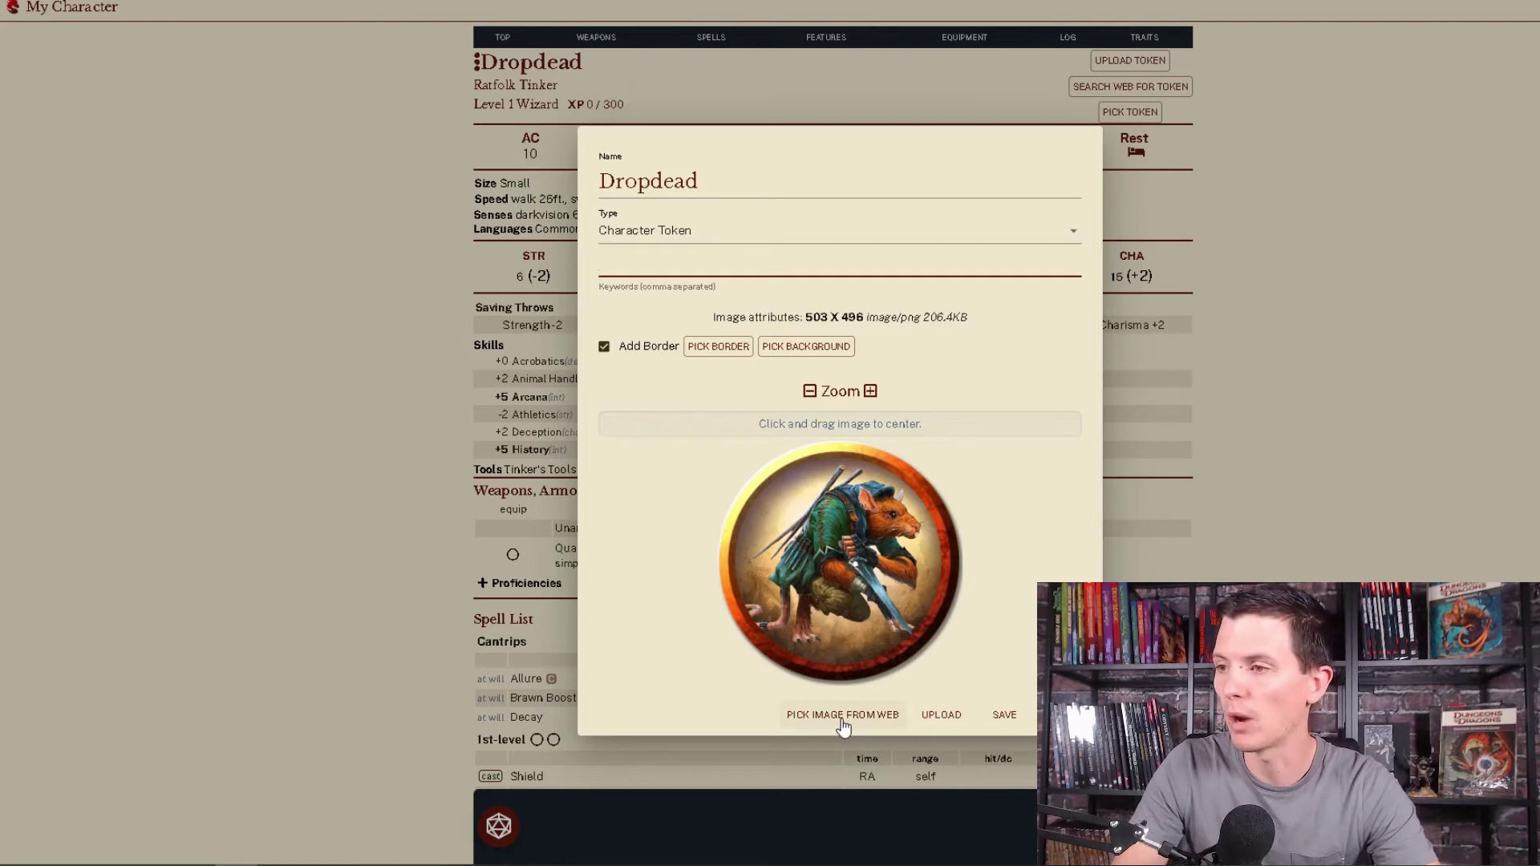
left_click(1005, 716)
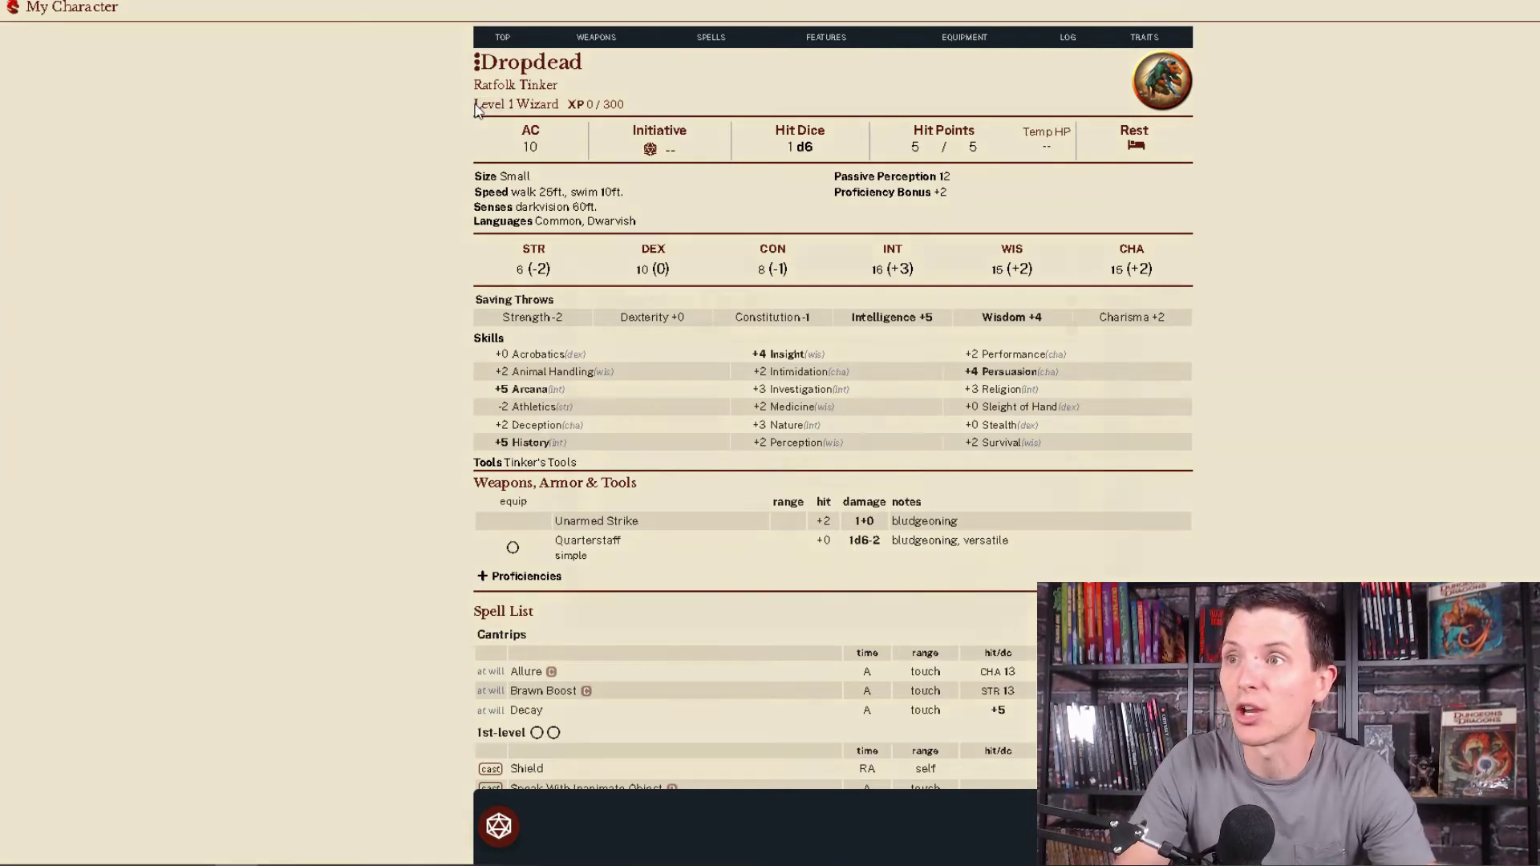
- Open the character's levels and add Wizard level 2
left_click(471, 104)
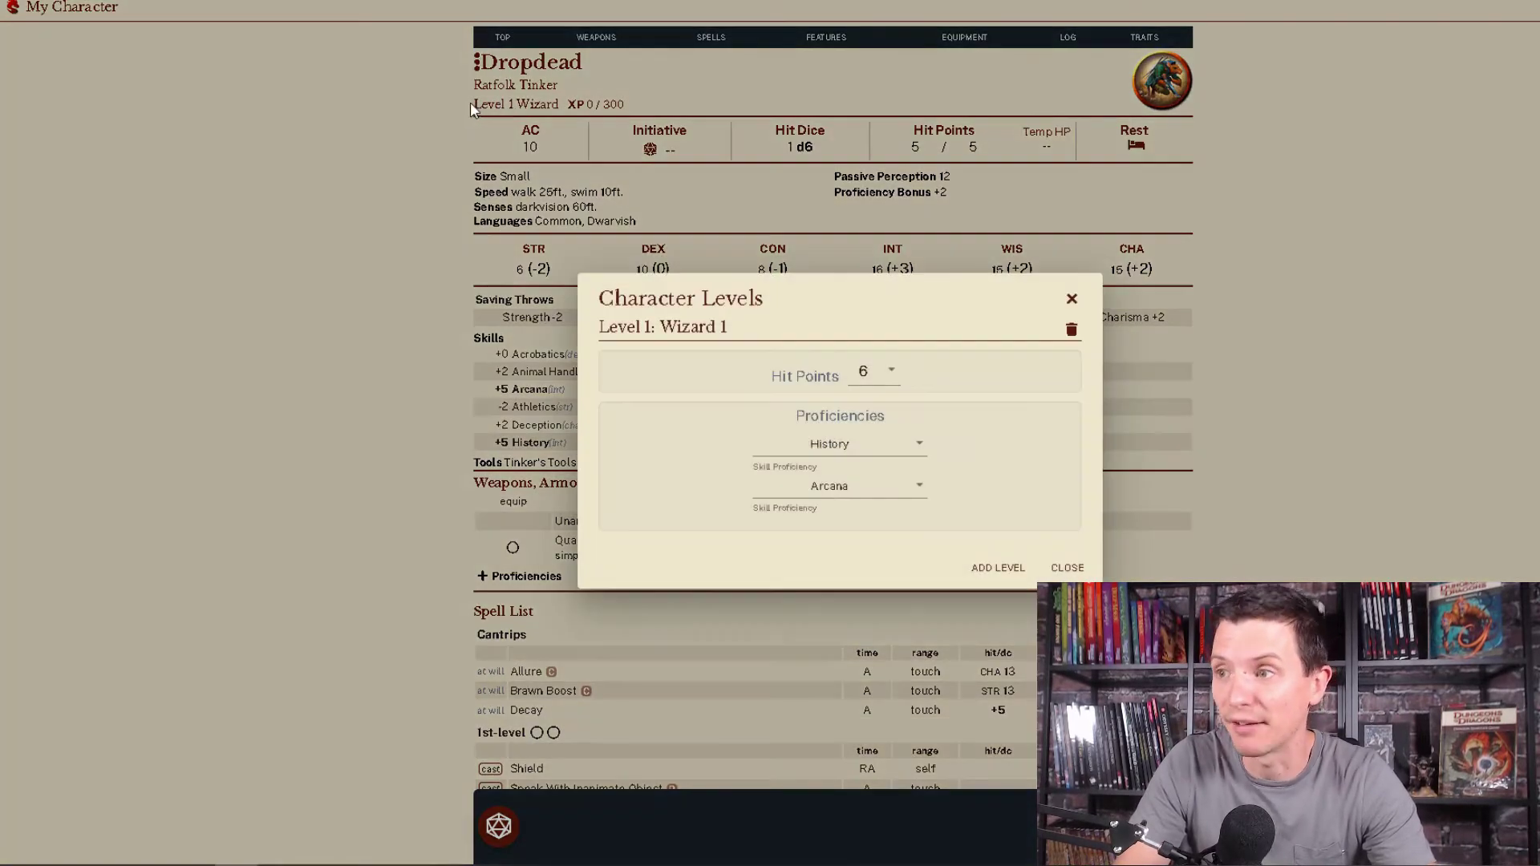
left_click(1015, 570)
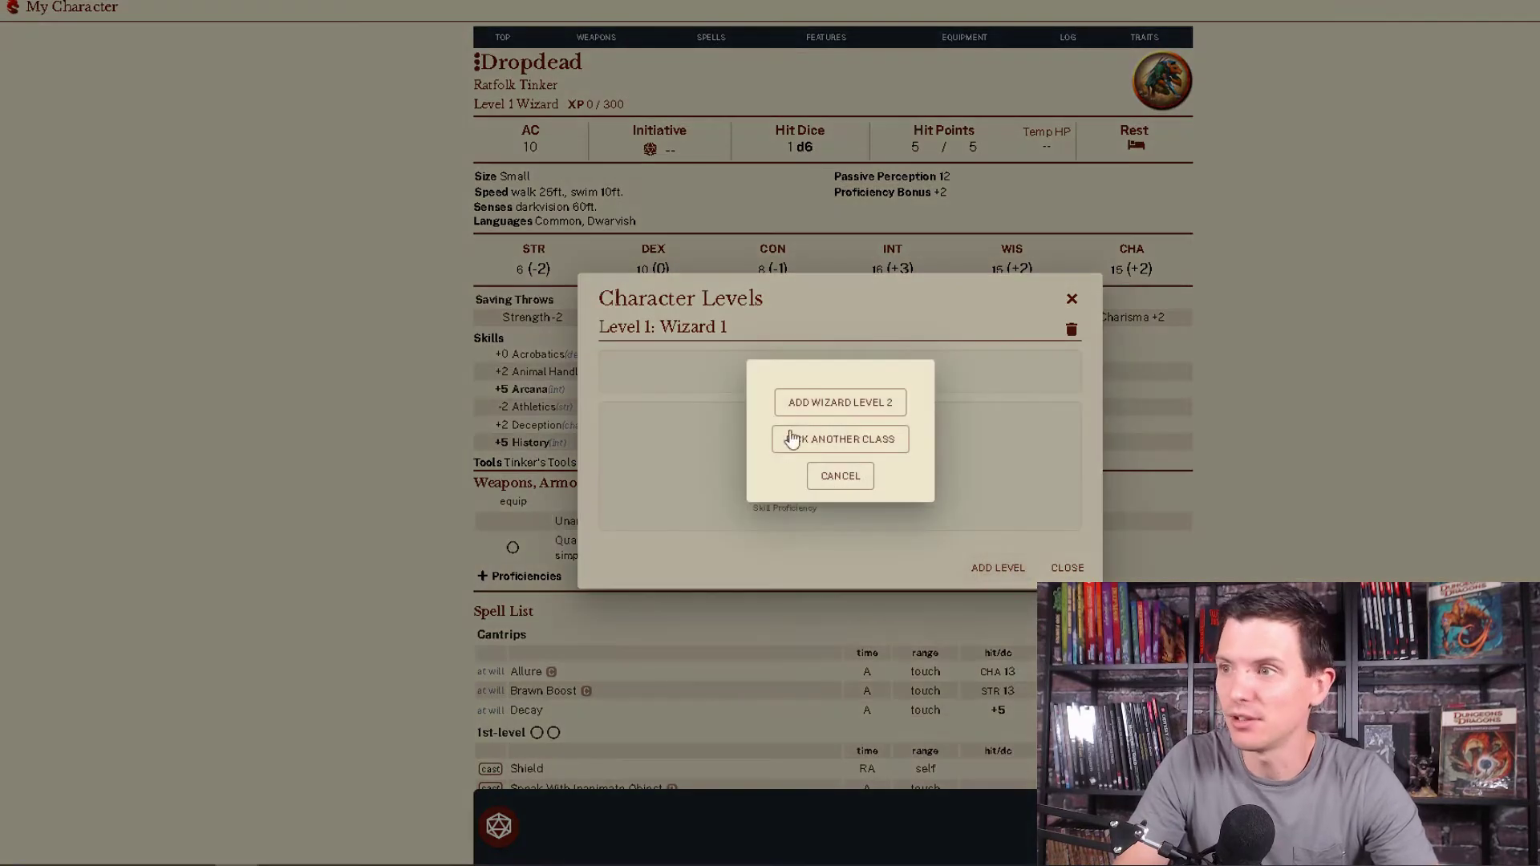
left_click(842, 403)
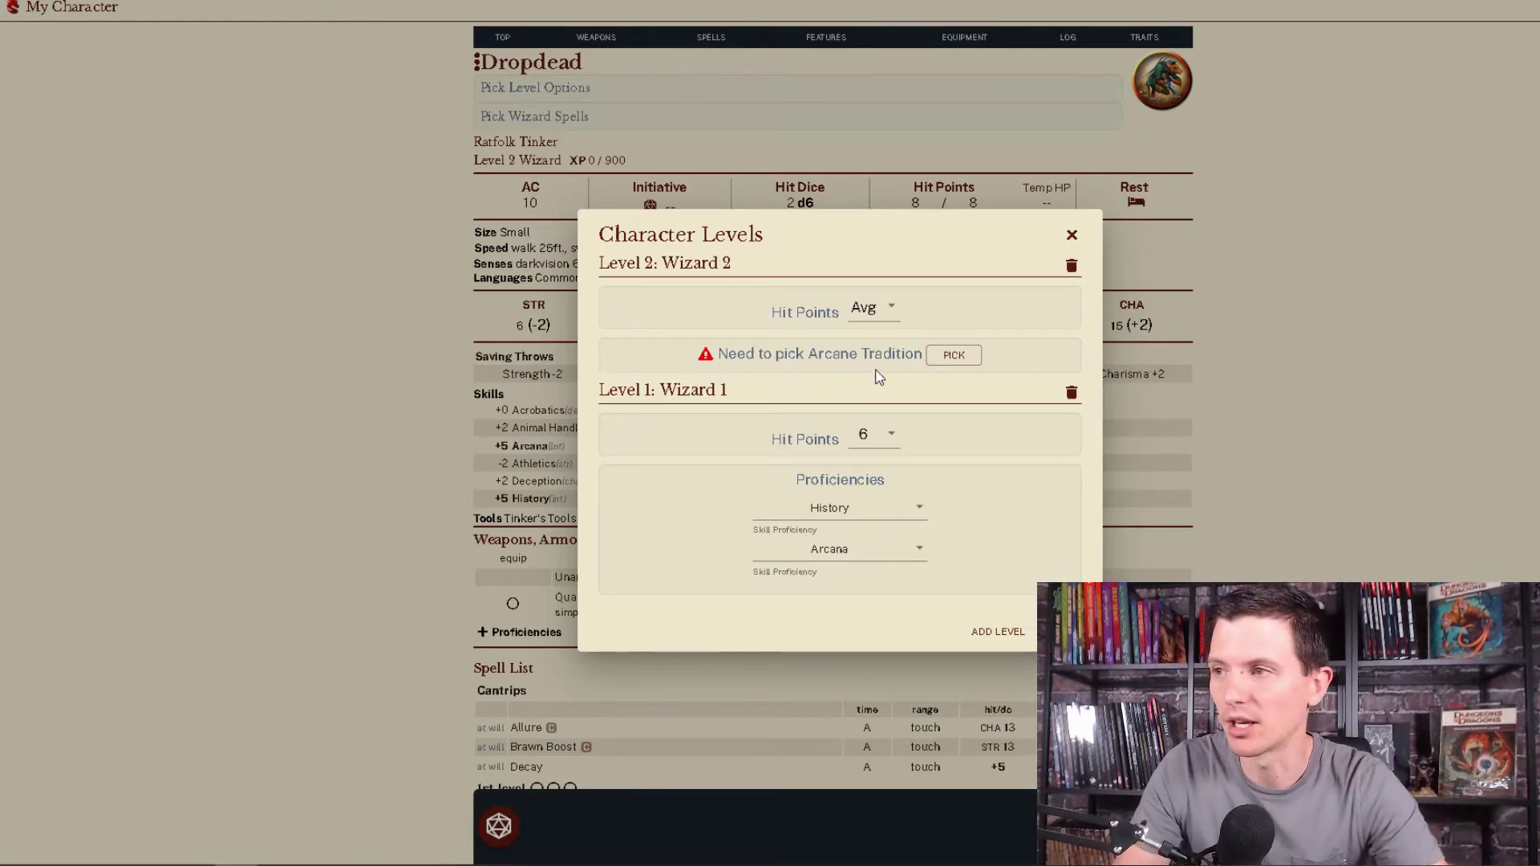
- Browse the wizard subclasses and choose Elementalist as the level 2 Arcane Tradition
left_click(953, 356)
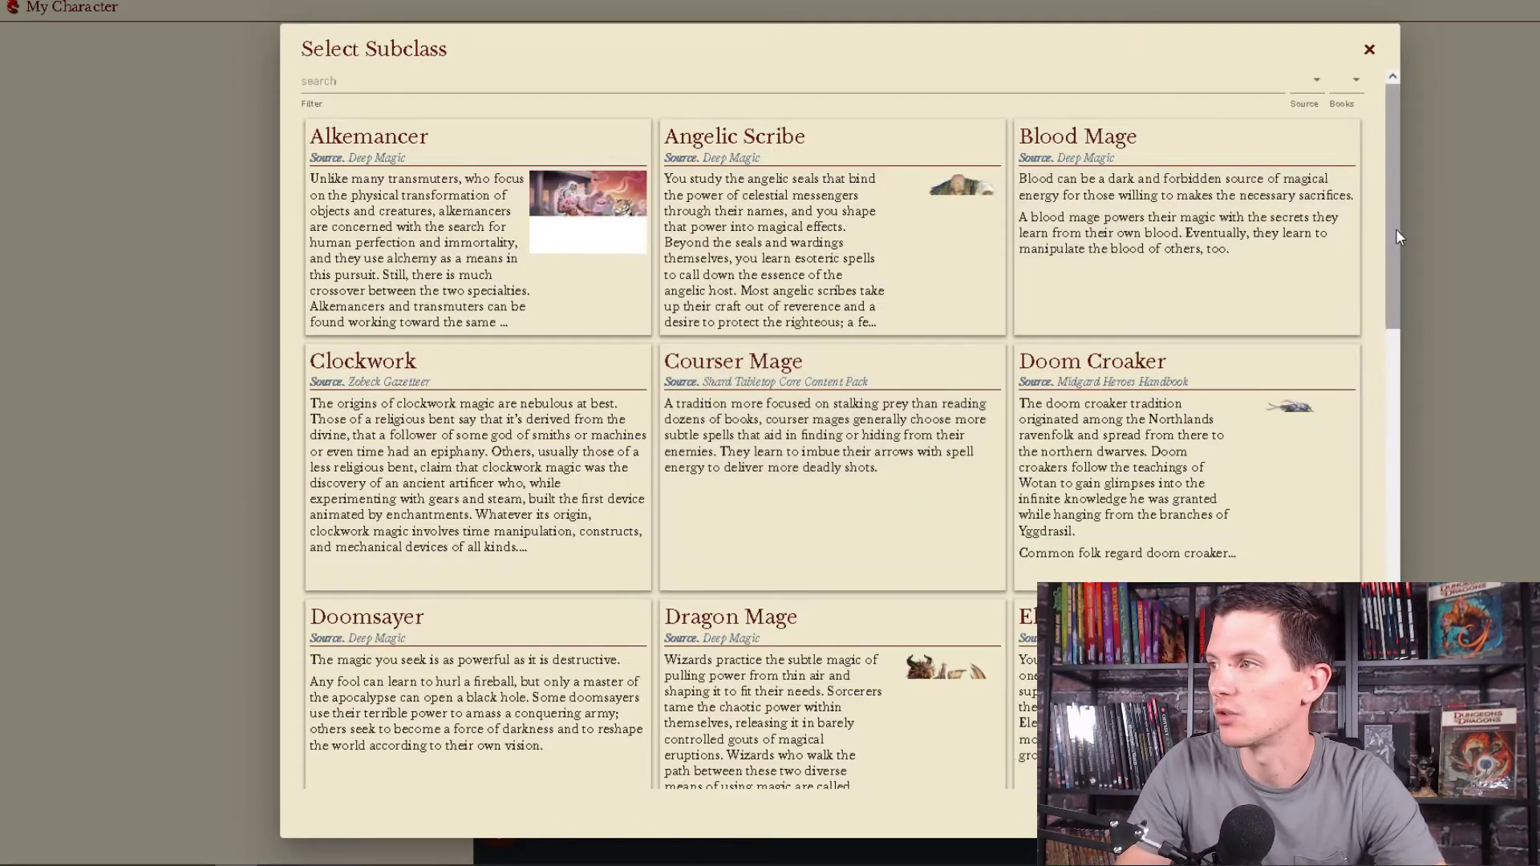
scroll(1393, 236, "down", 15)
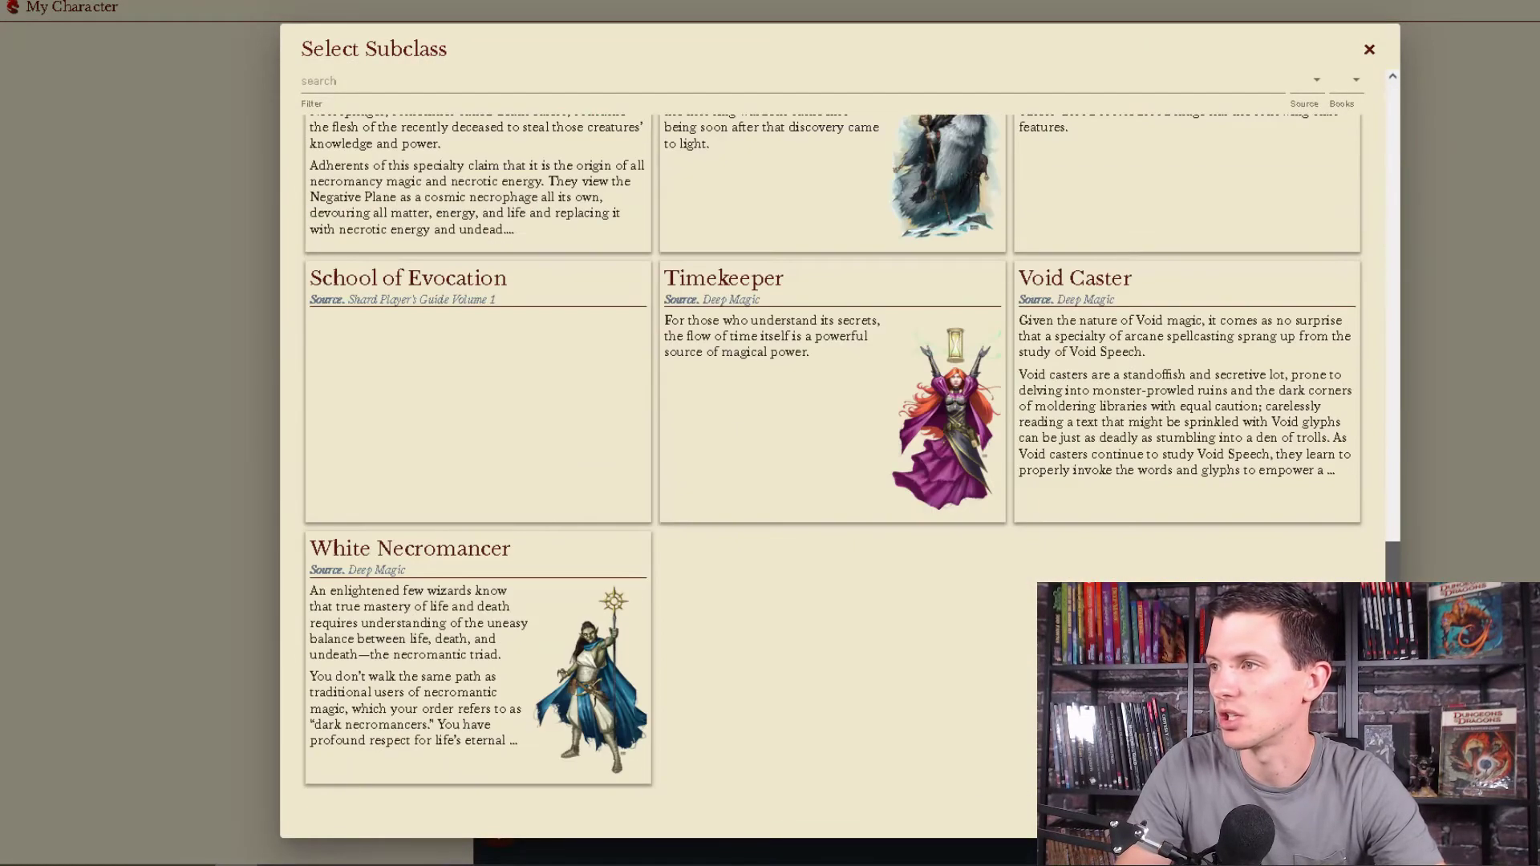
scroll(850, 451, "up", 2)
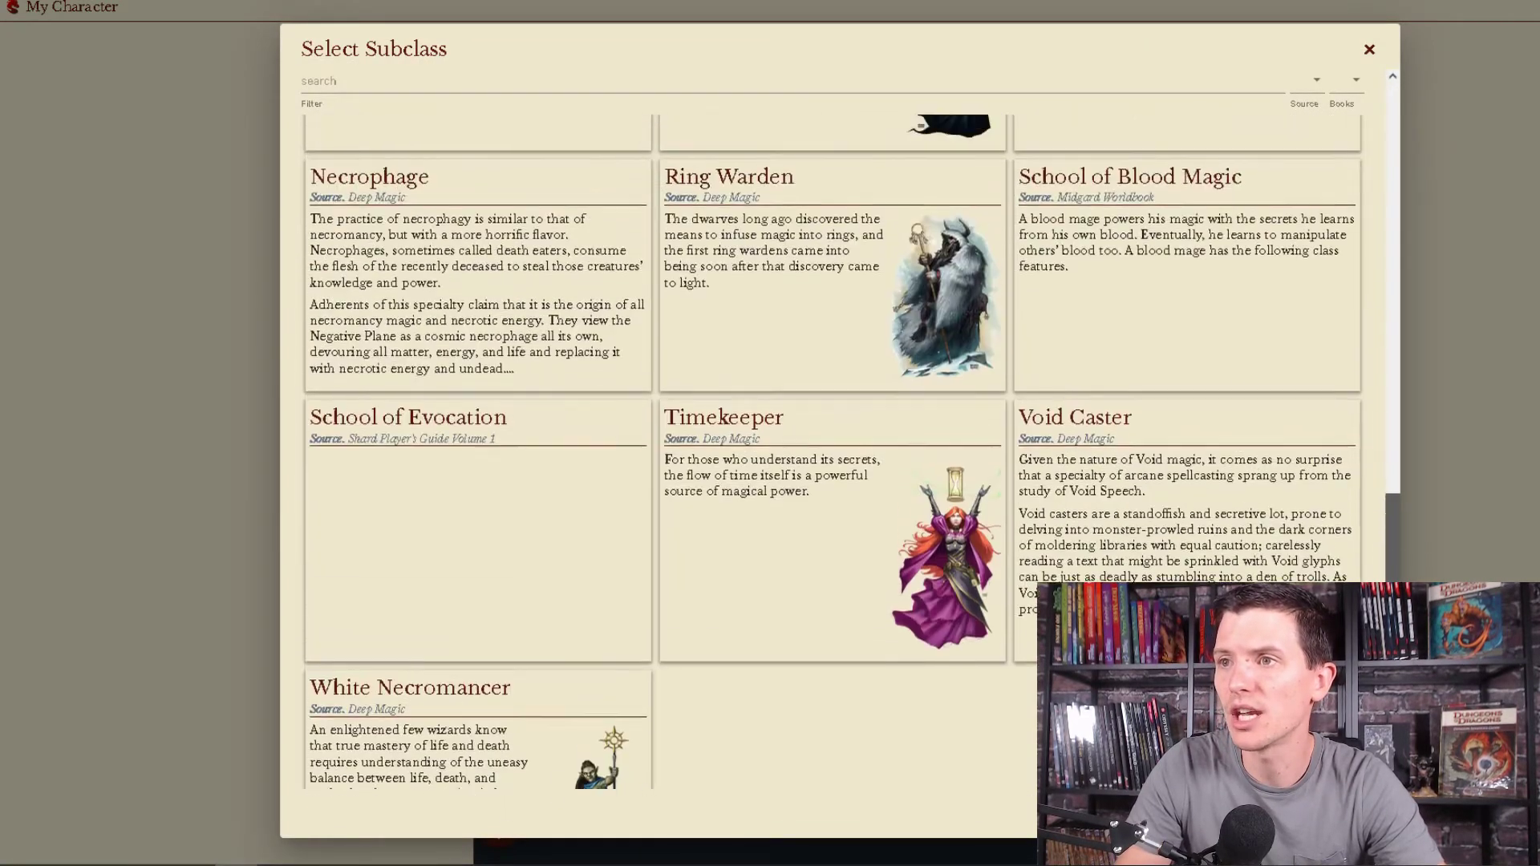
scroll(1382, 529, "up", 3)
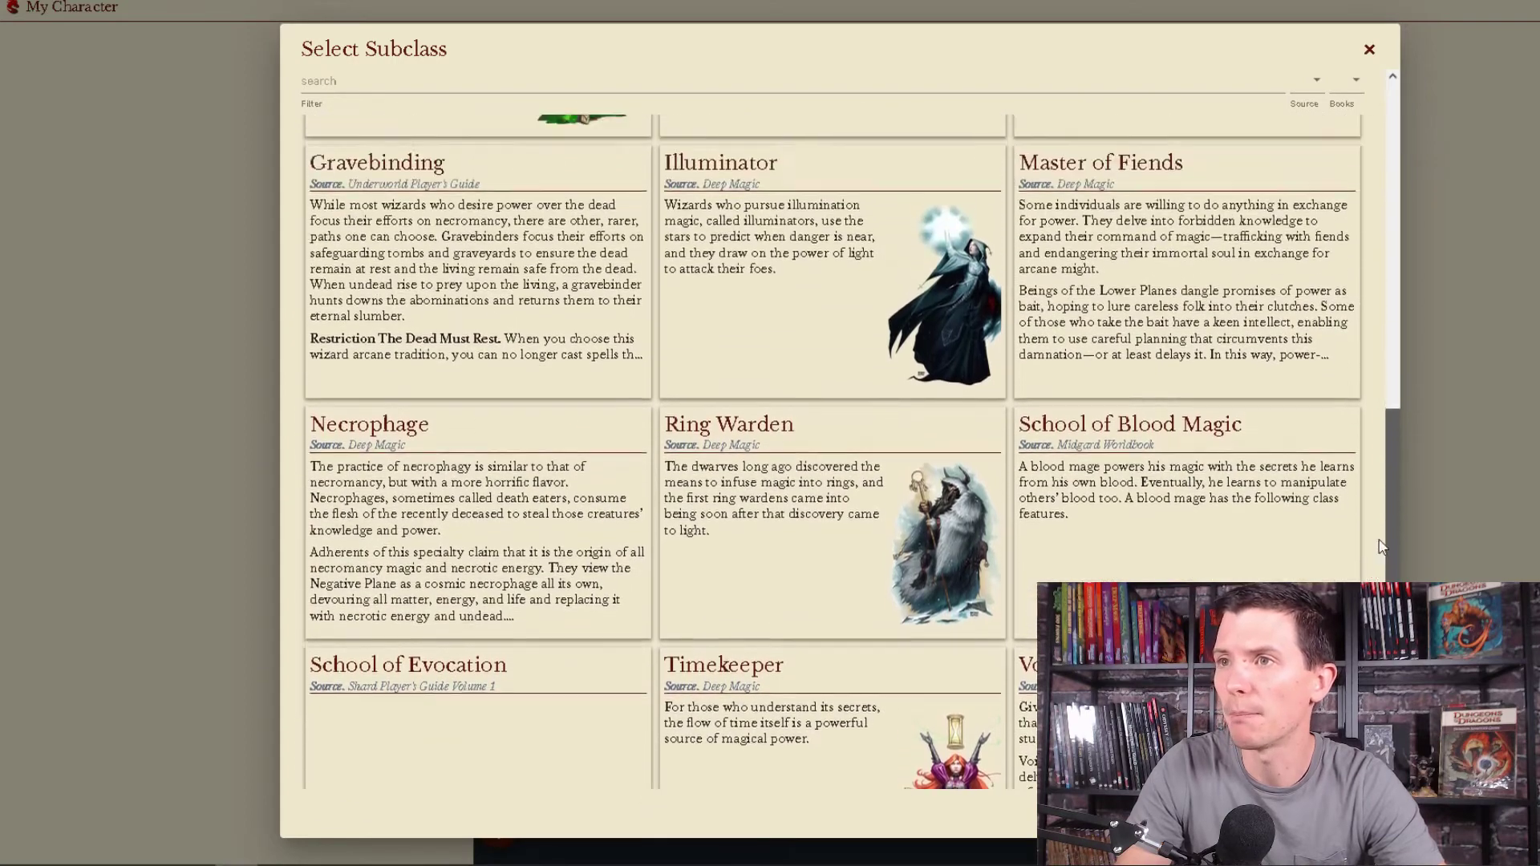
left_click_drag(1383, 530, 1397, 296)
left_click(1234, 531)
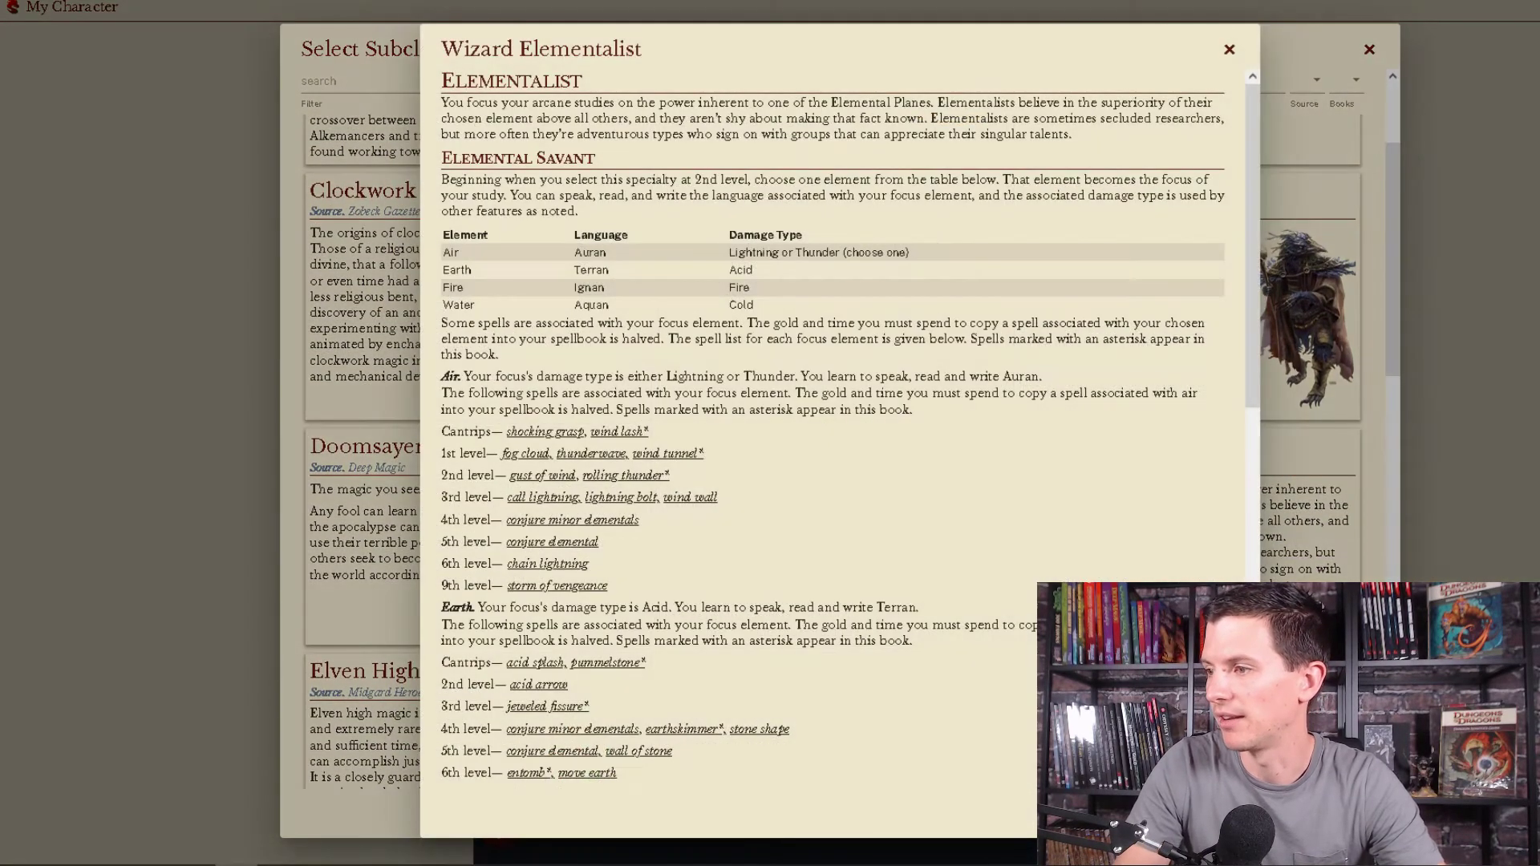
left_click(1203, 810)
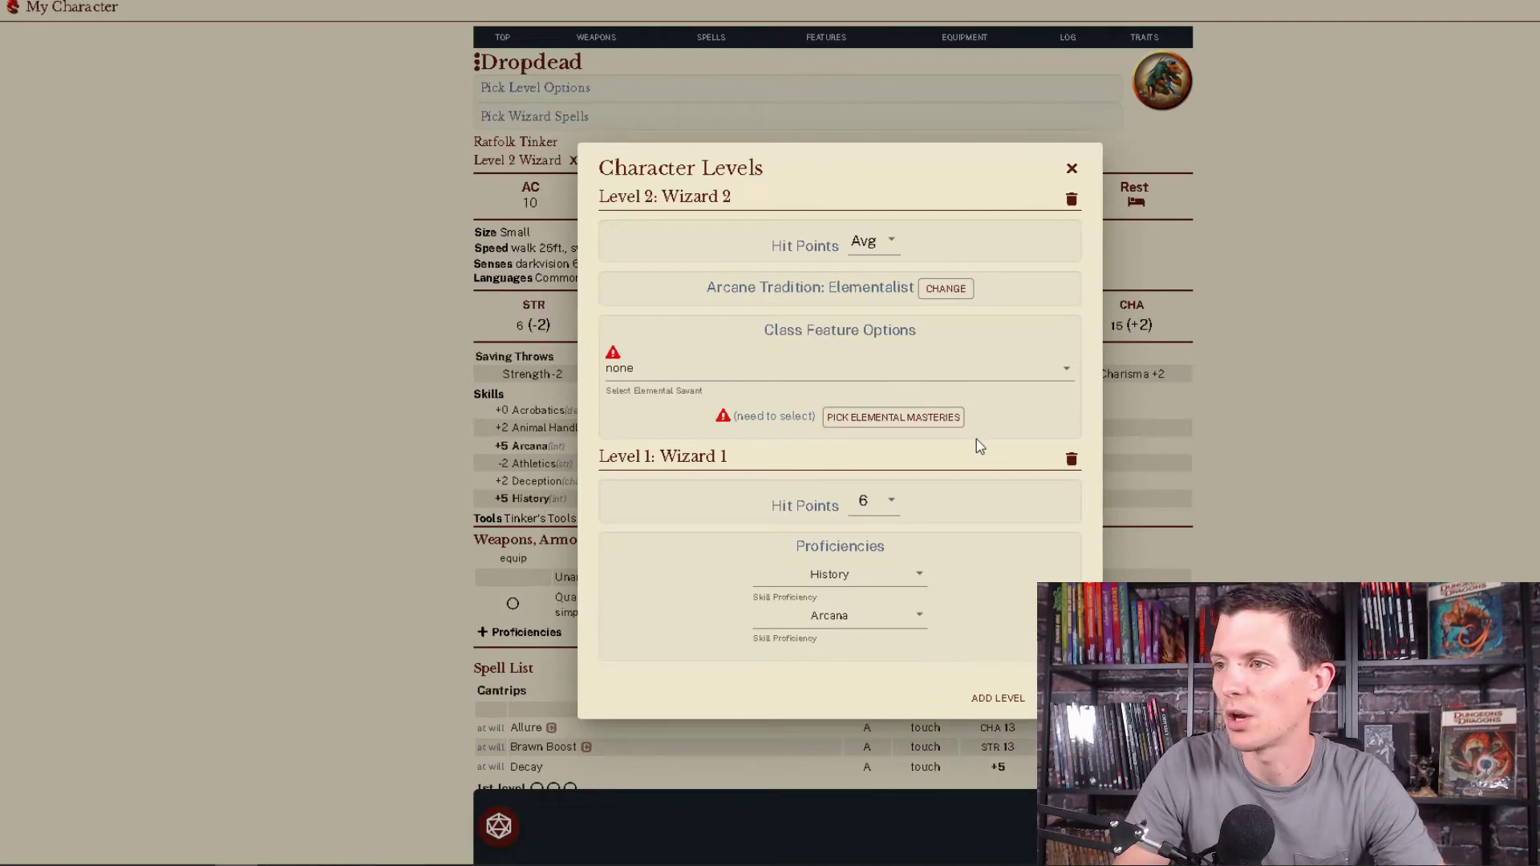
- Pick Elemental Binding and Intensified Element as the two Elemental Masteries
left_click(919, 419)
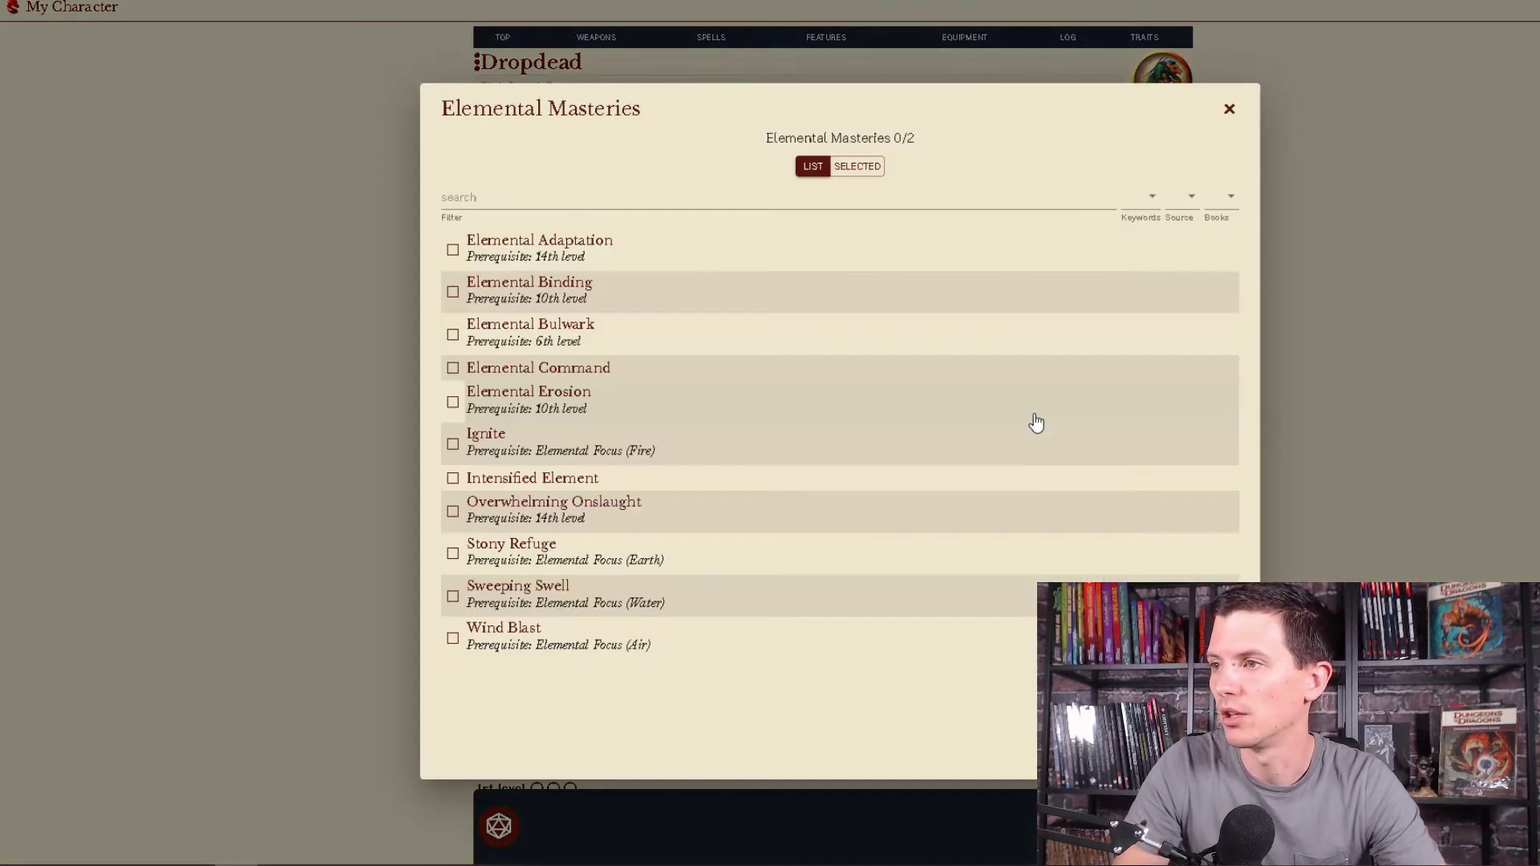
left_click(452, 291)
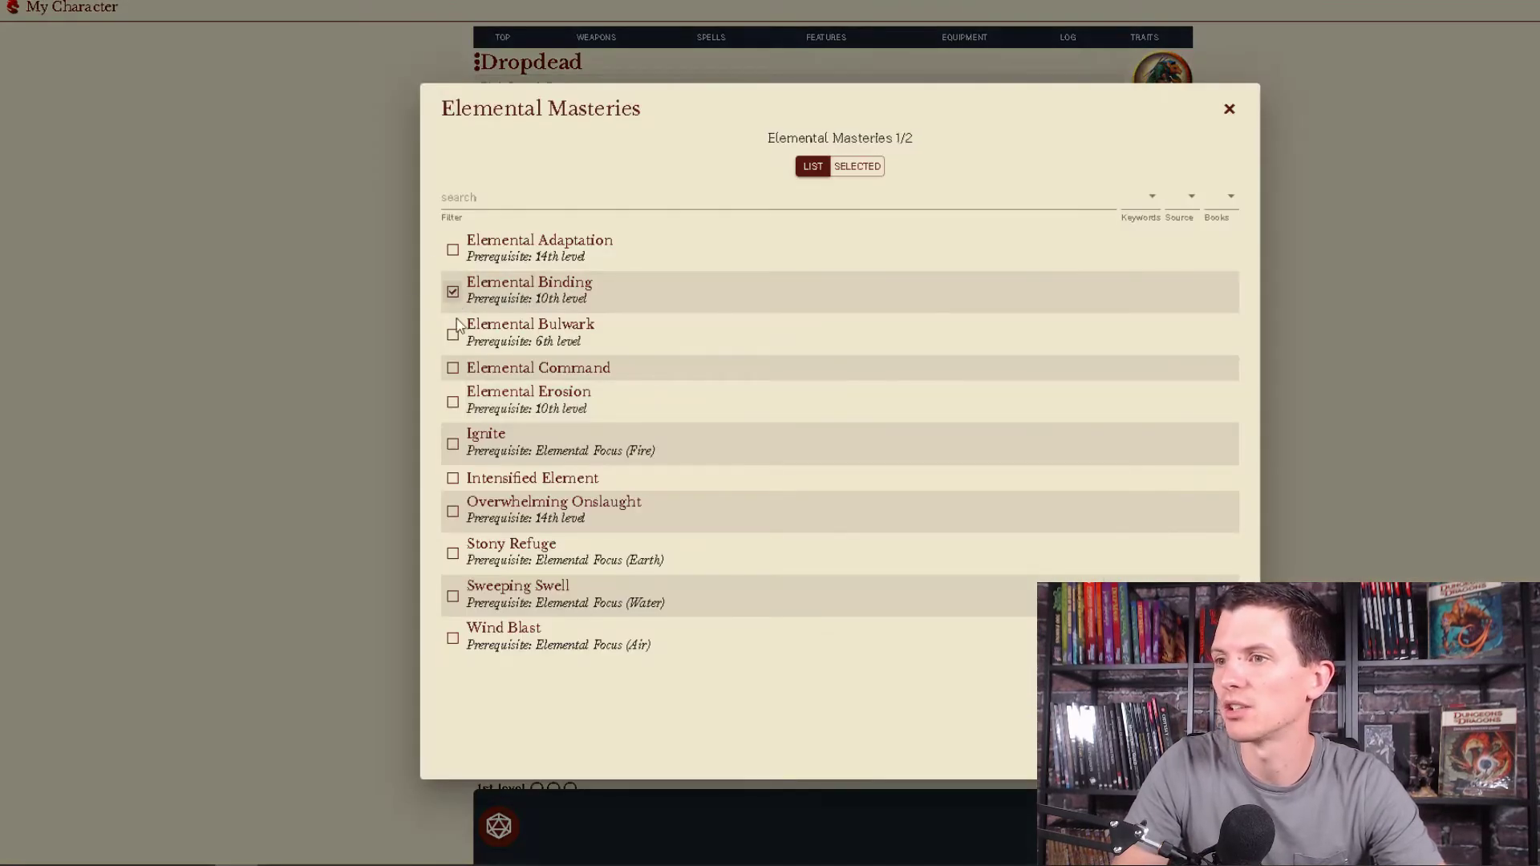
left_click(452, 479)
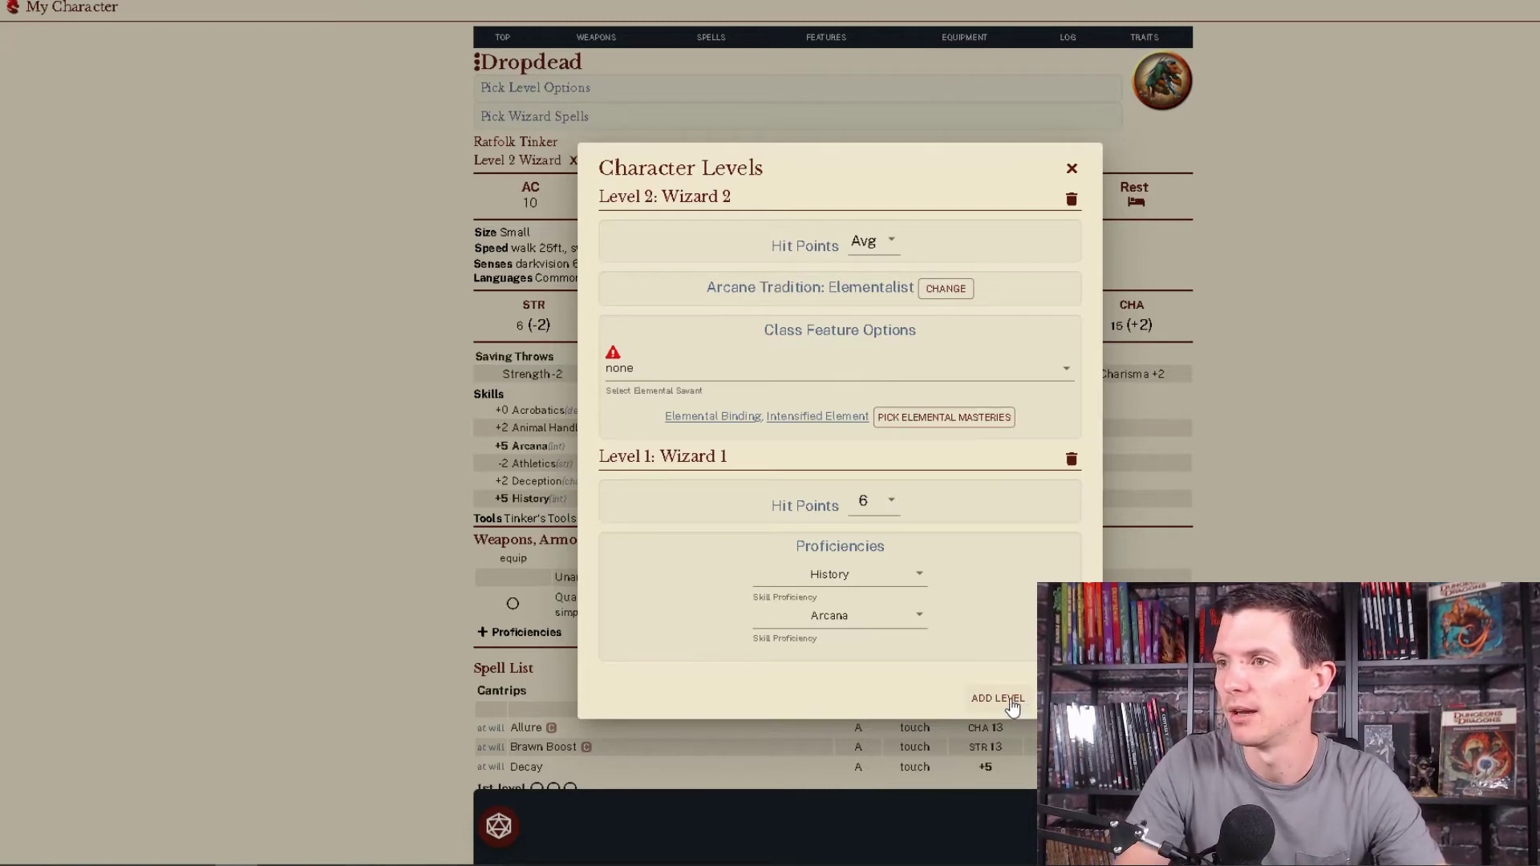
- Set the Elemental Savant option to Earth and close the character levels without adding a third level
left_click(922, 368)
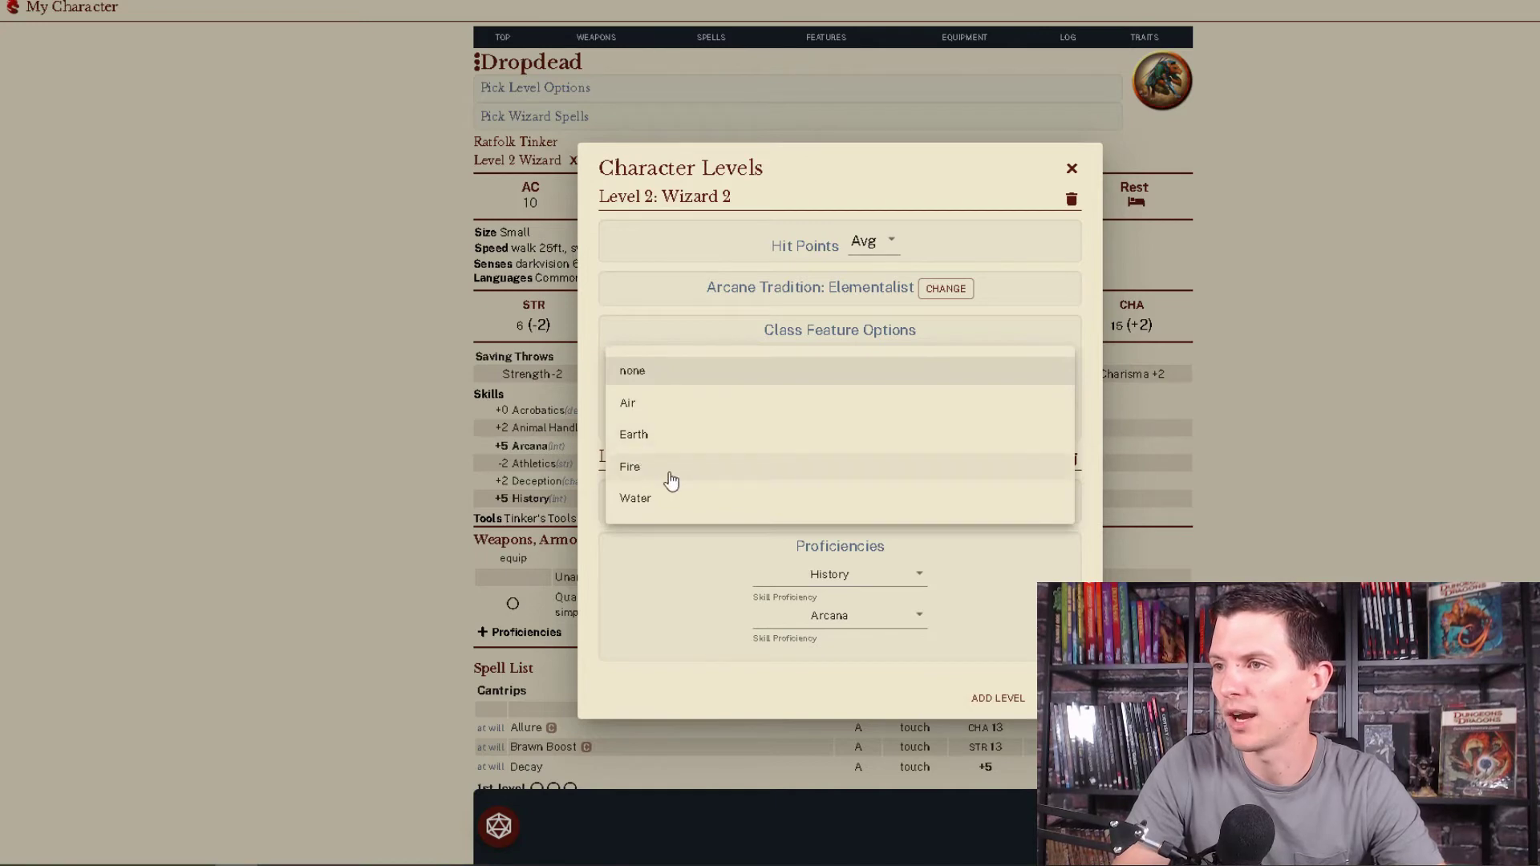
left_click(683, 438)
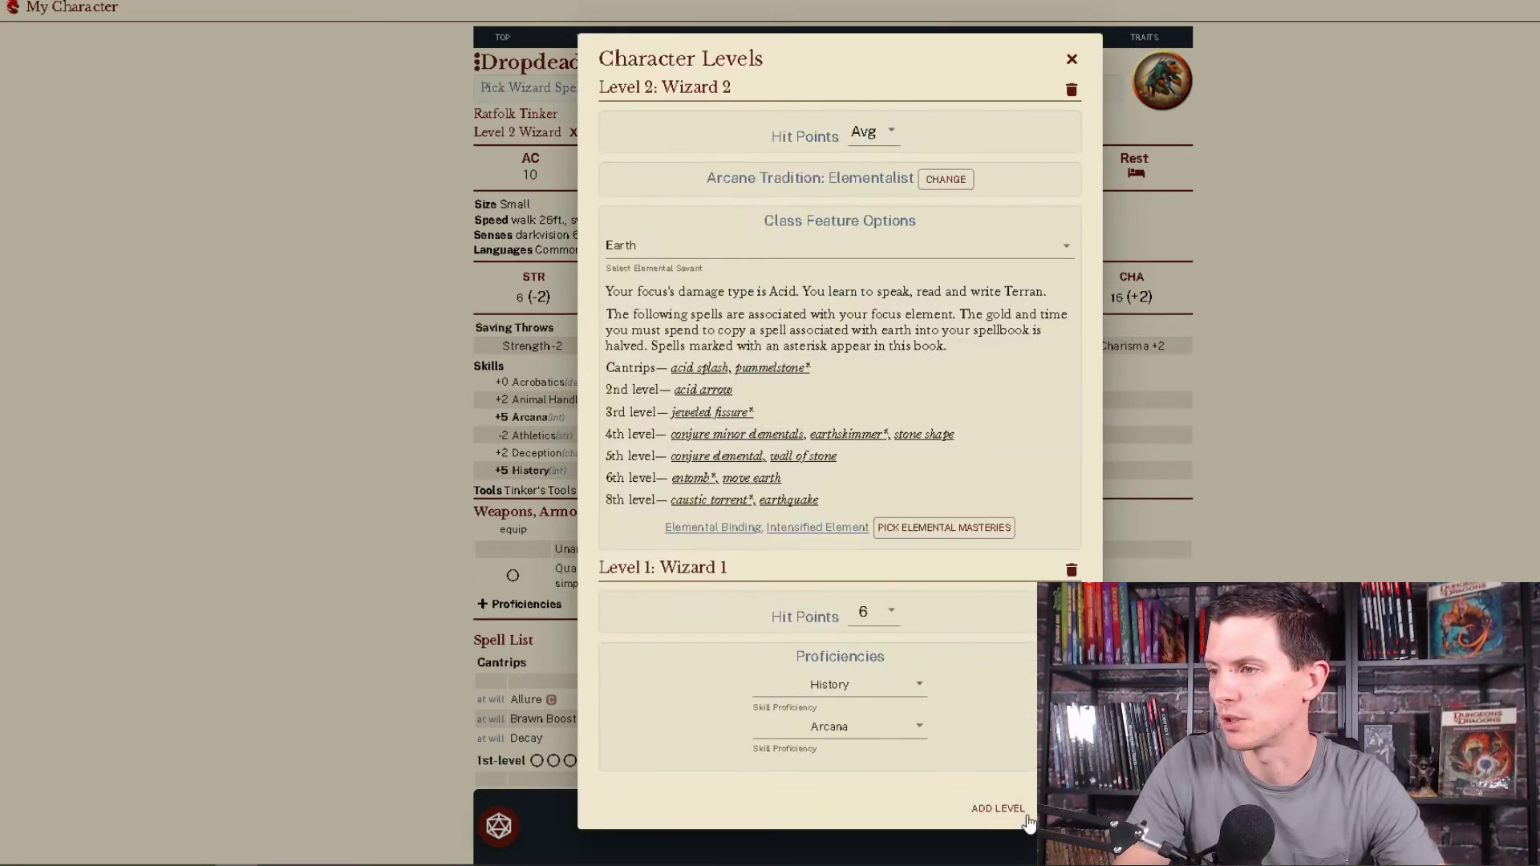
left_click(999, 808)
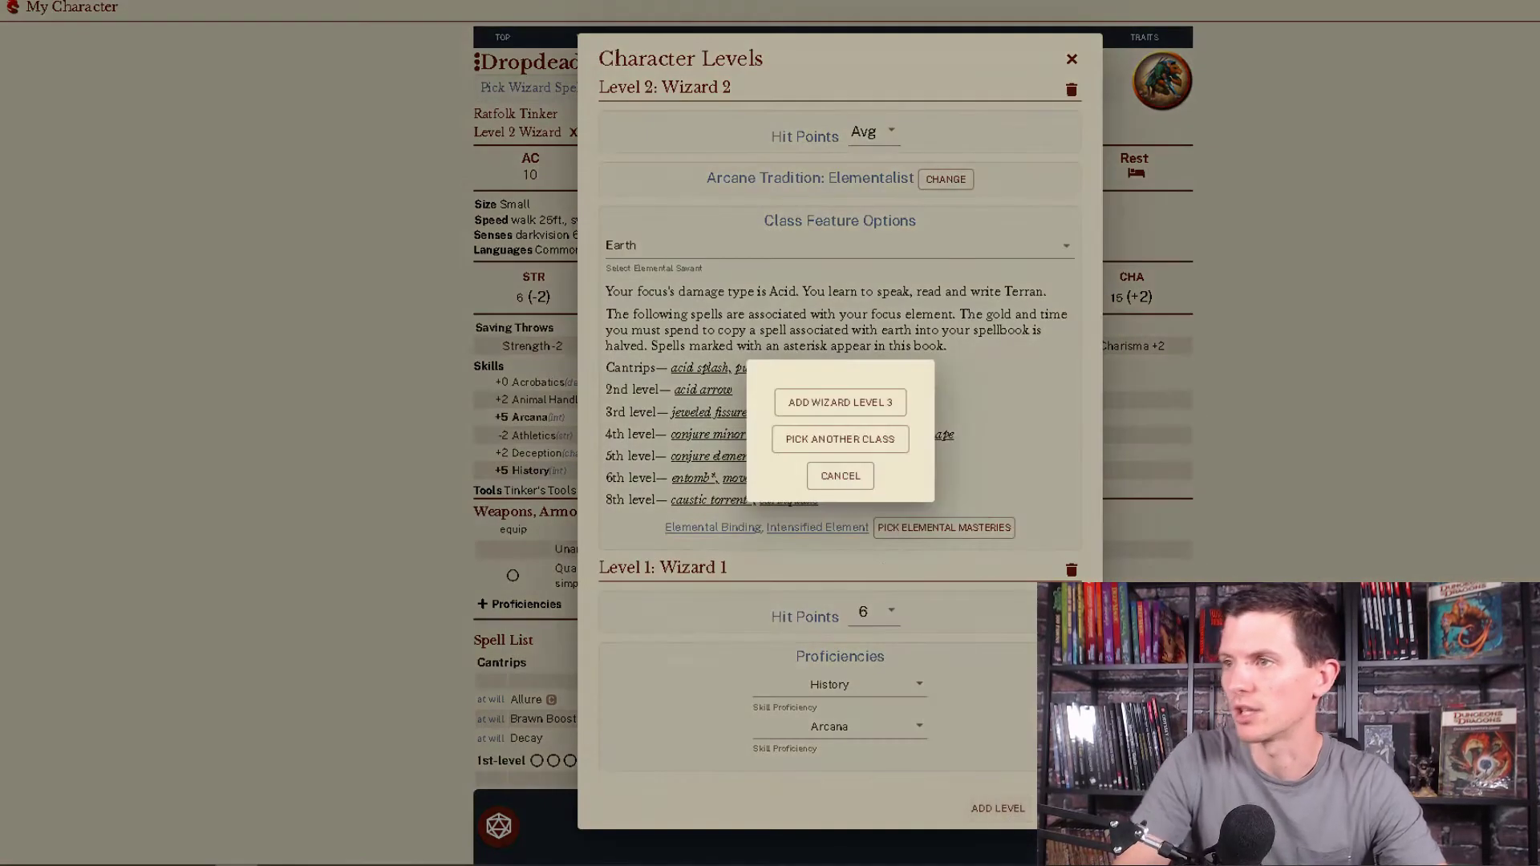
left_click(862, 479)
left_click(1309, 398)
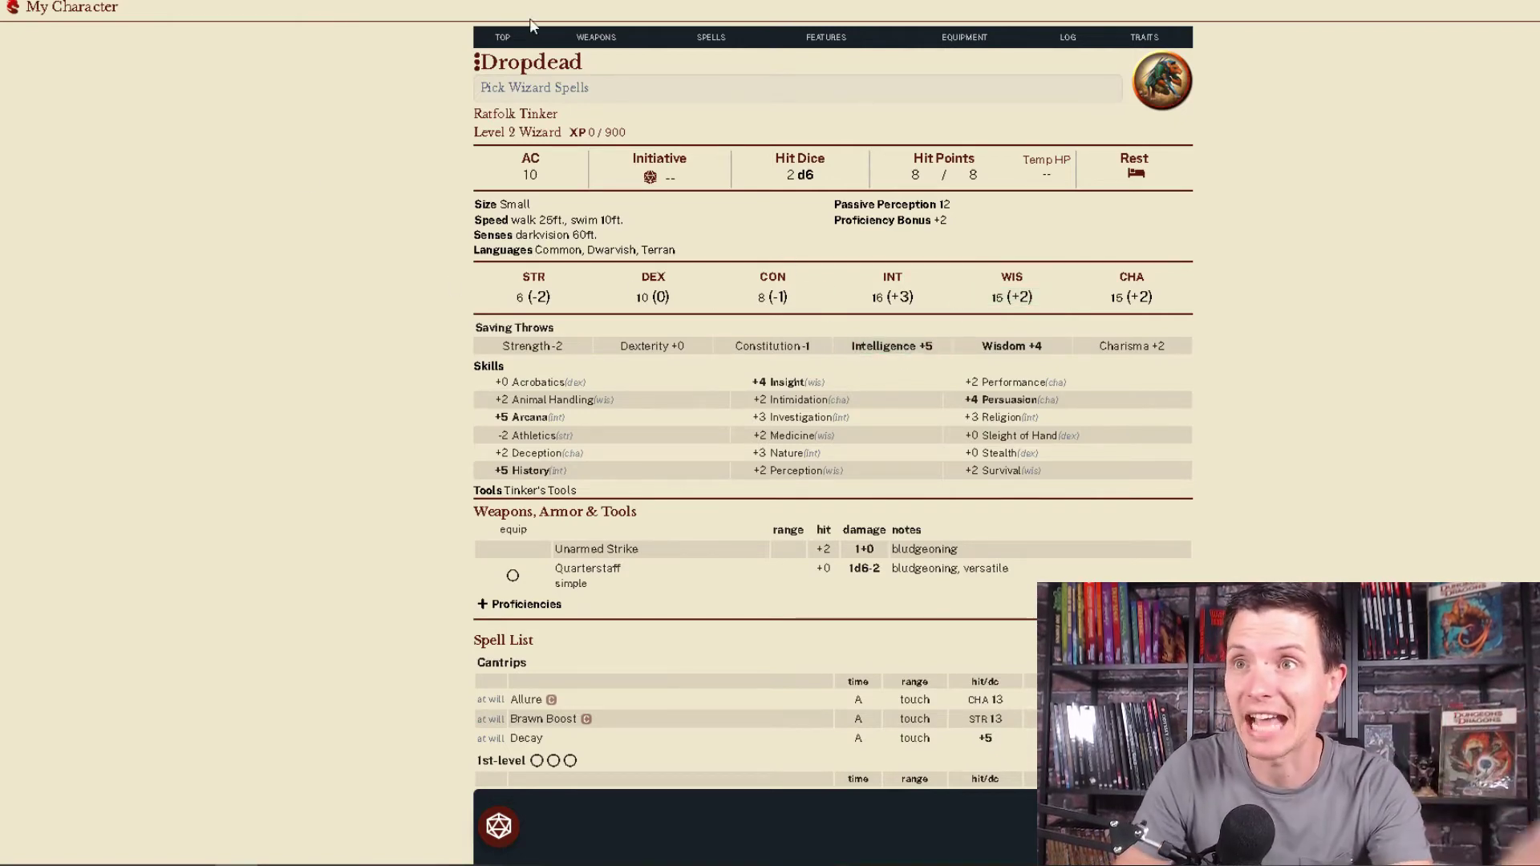
- Return to the home page, assign Dropdead to the Test campaign, and open the character
left_click(13, 8)
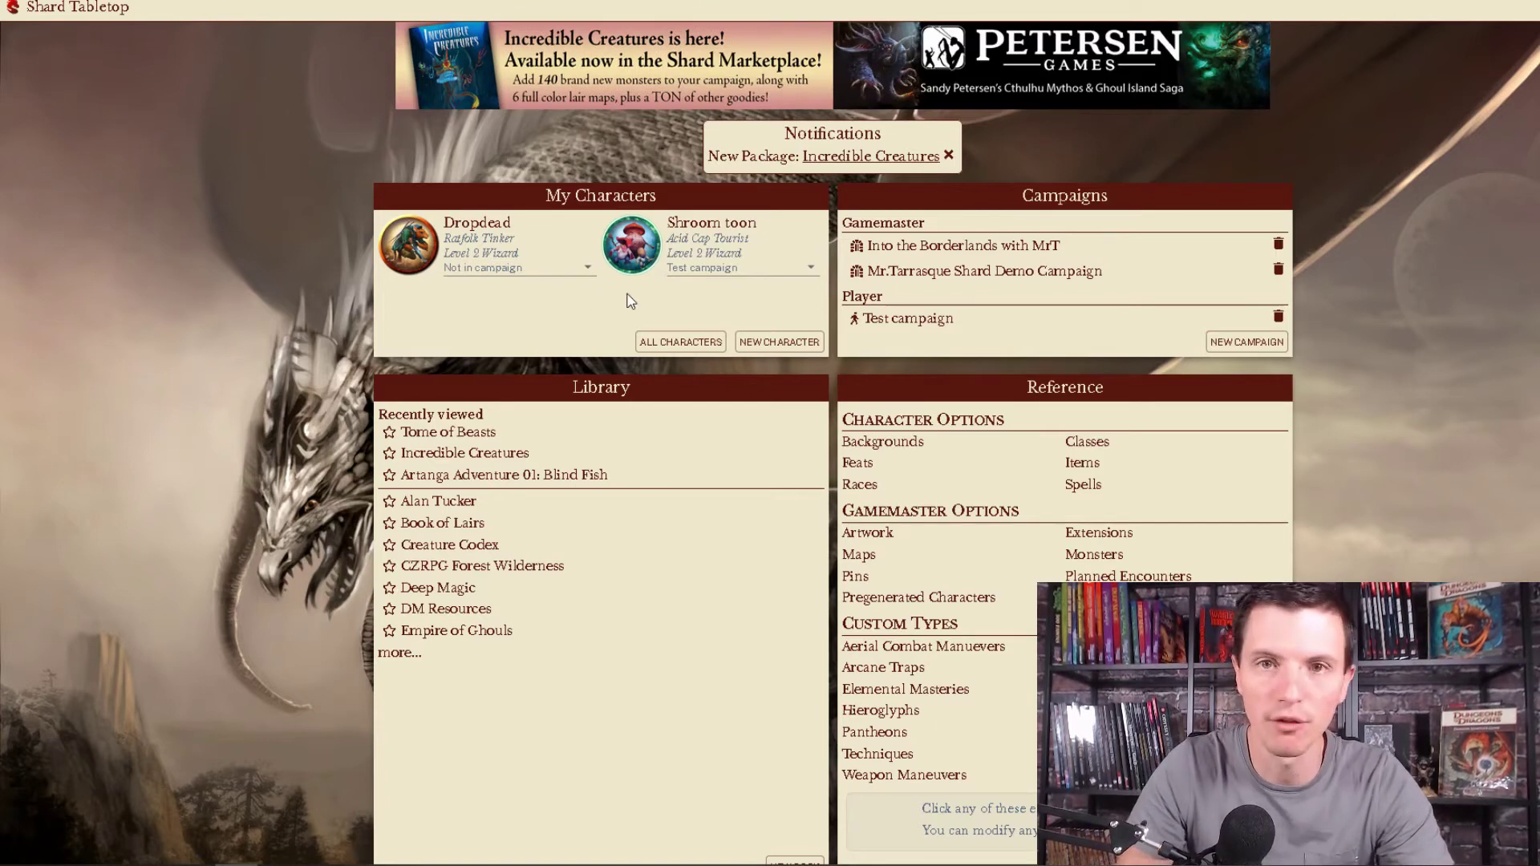
left_click(537, 268)
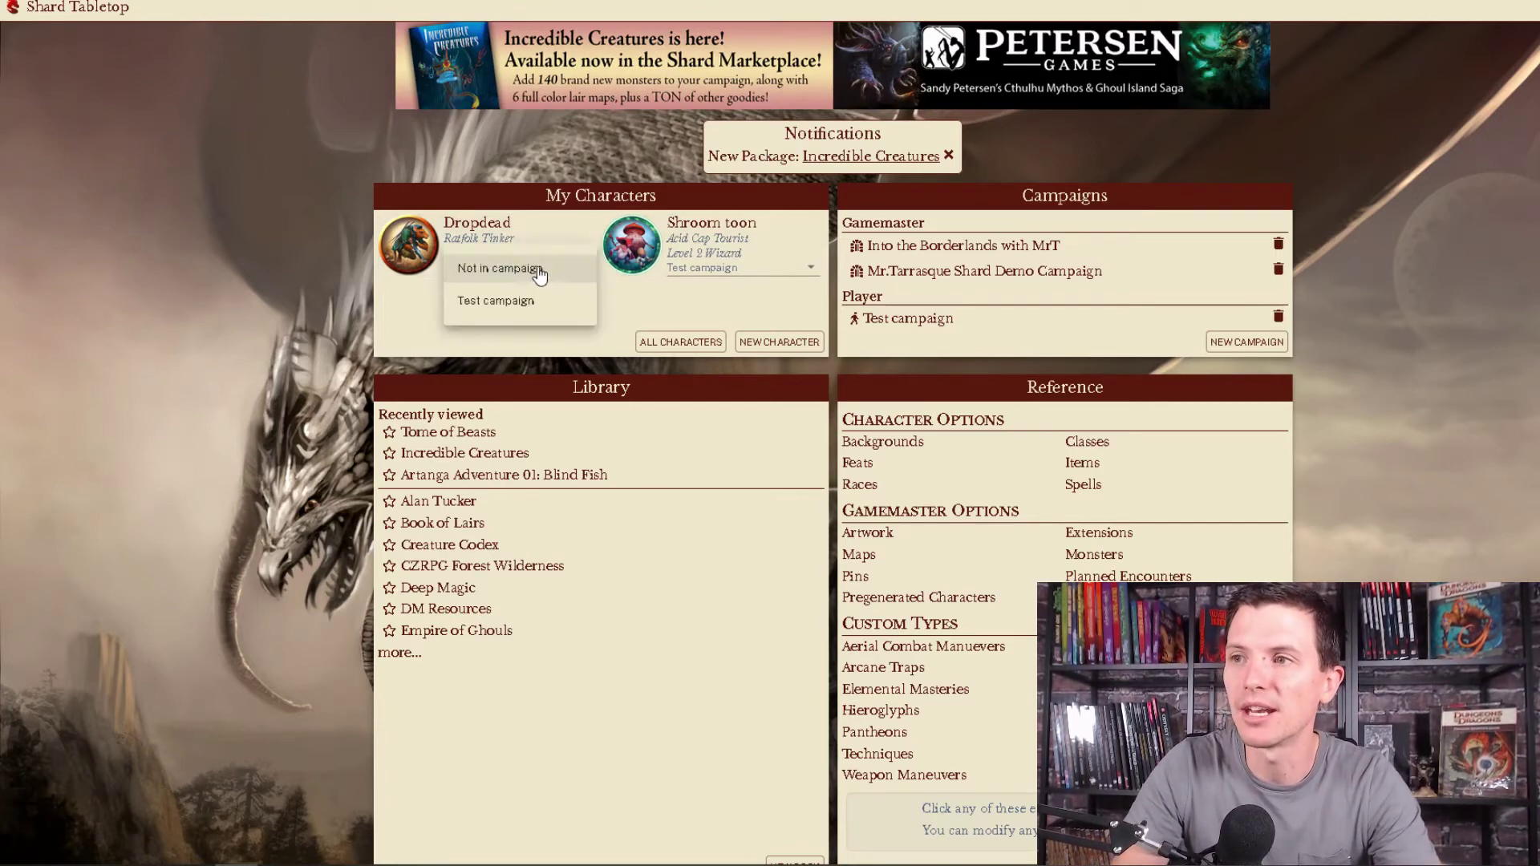
left_click(503, 302)
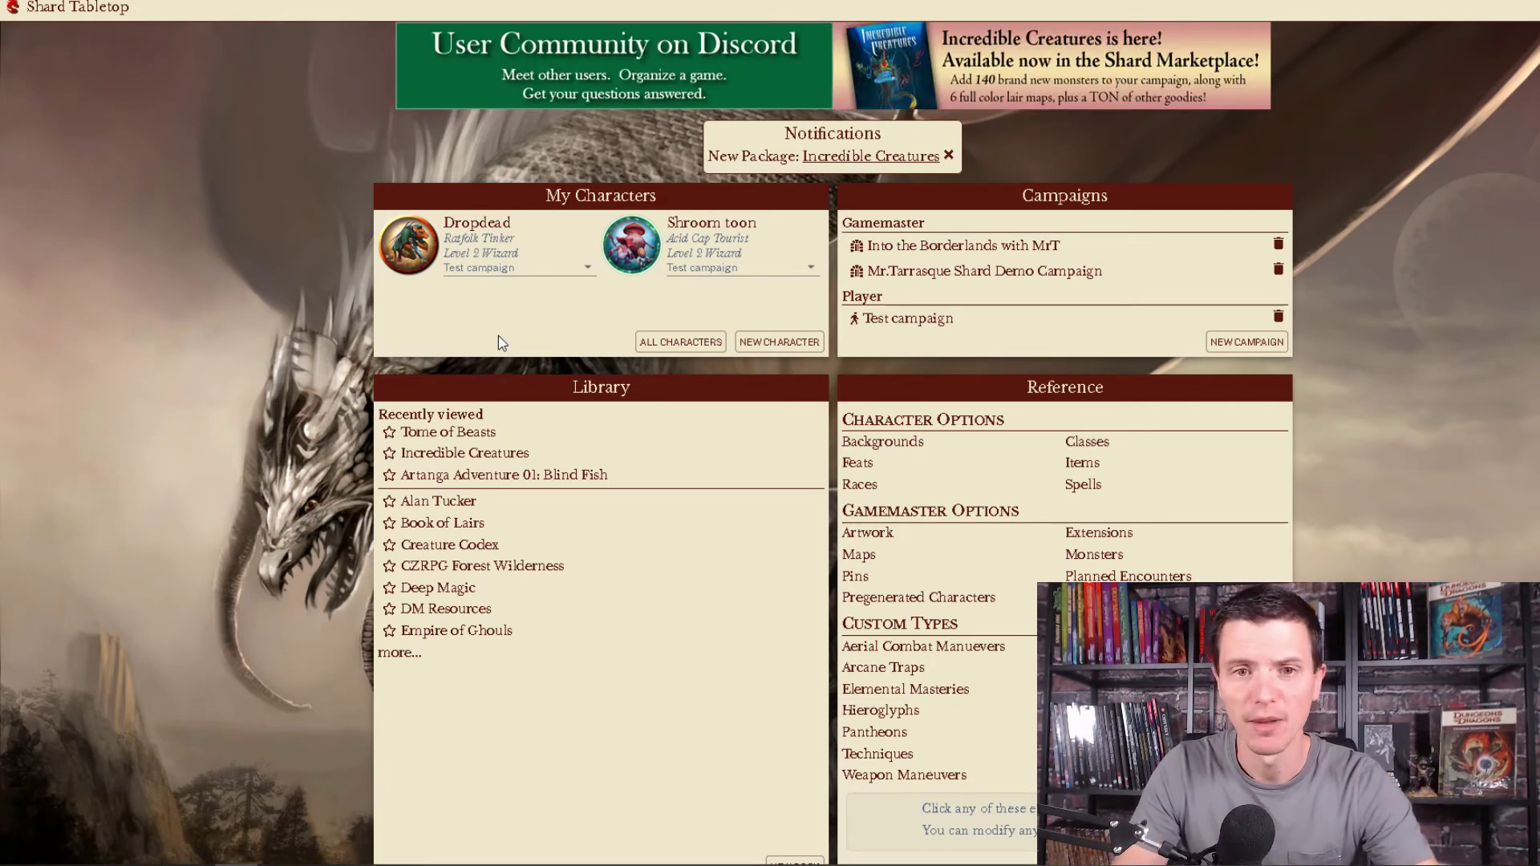
left_click(420, 256)
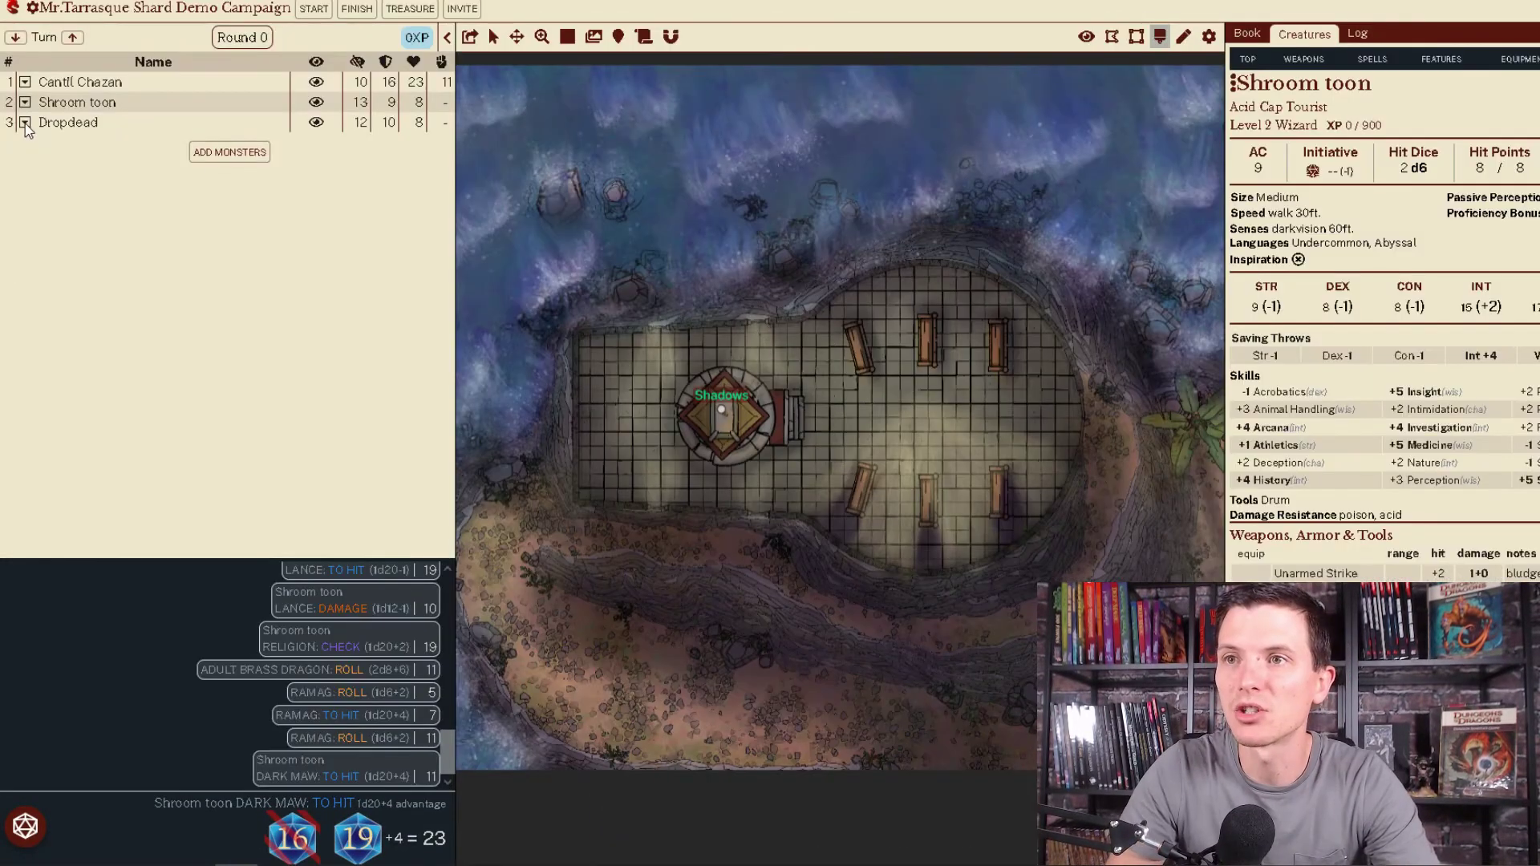
- Add Dropdead to the Mr.Tarrasque Shard Demo Campaign map, move the token about 45 ft to just beyond the rounded end of the tiled floor, and toggle its visibility
left_click(24, 123)
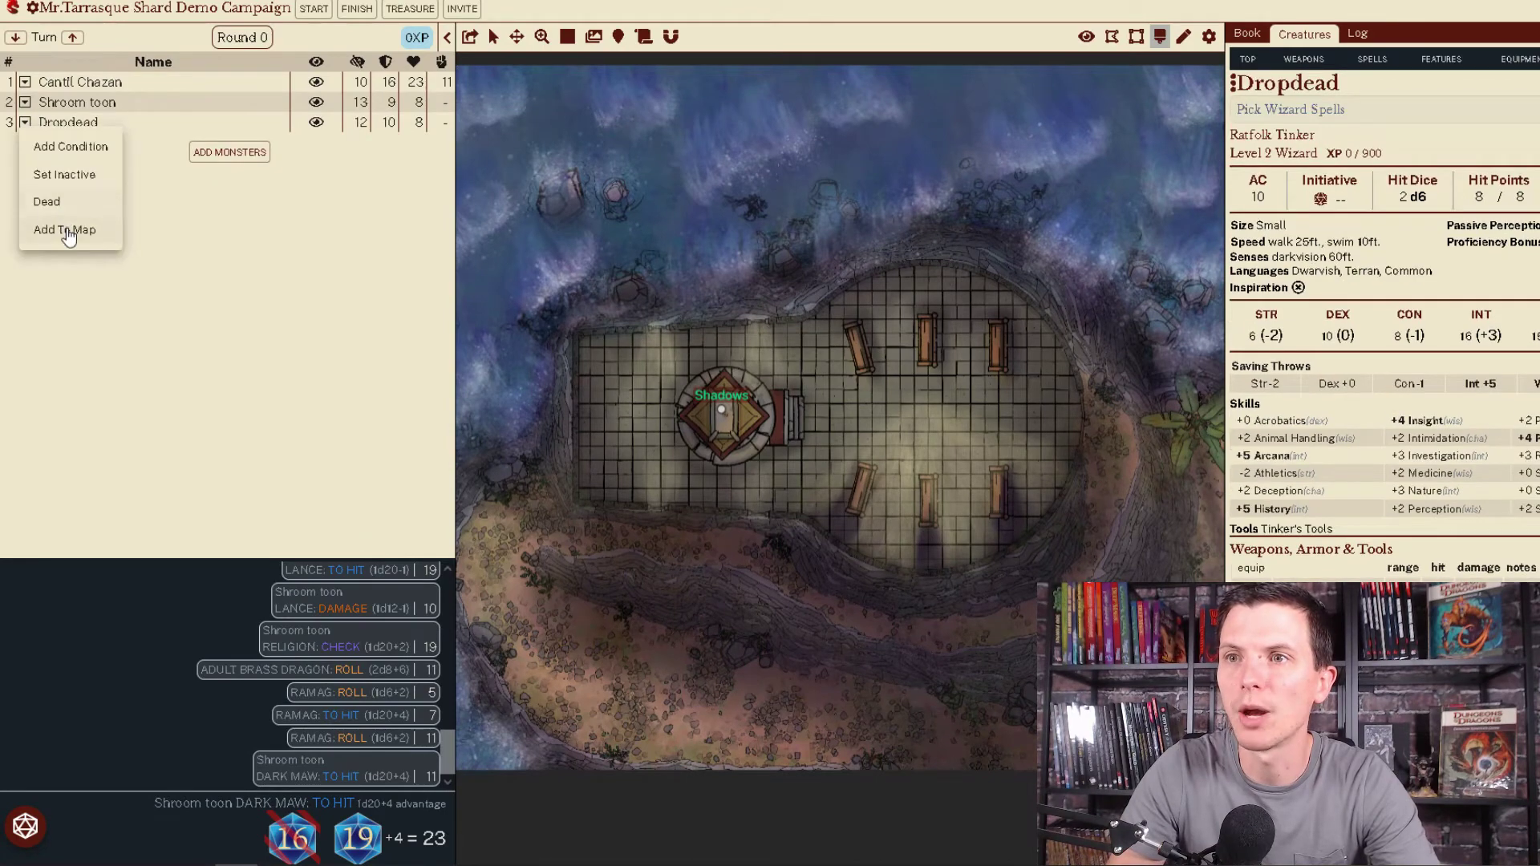
left_click(65, 231)
left_click(840, 461)
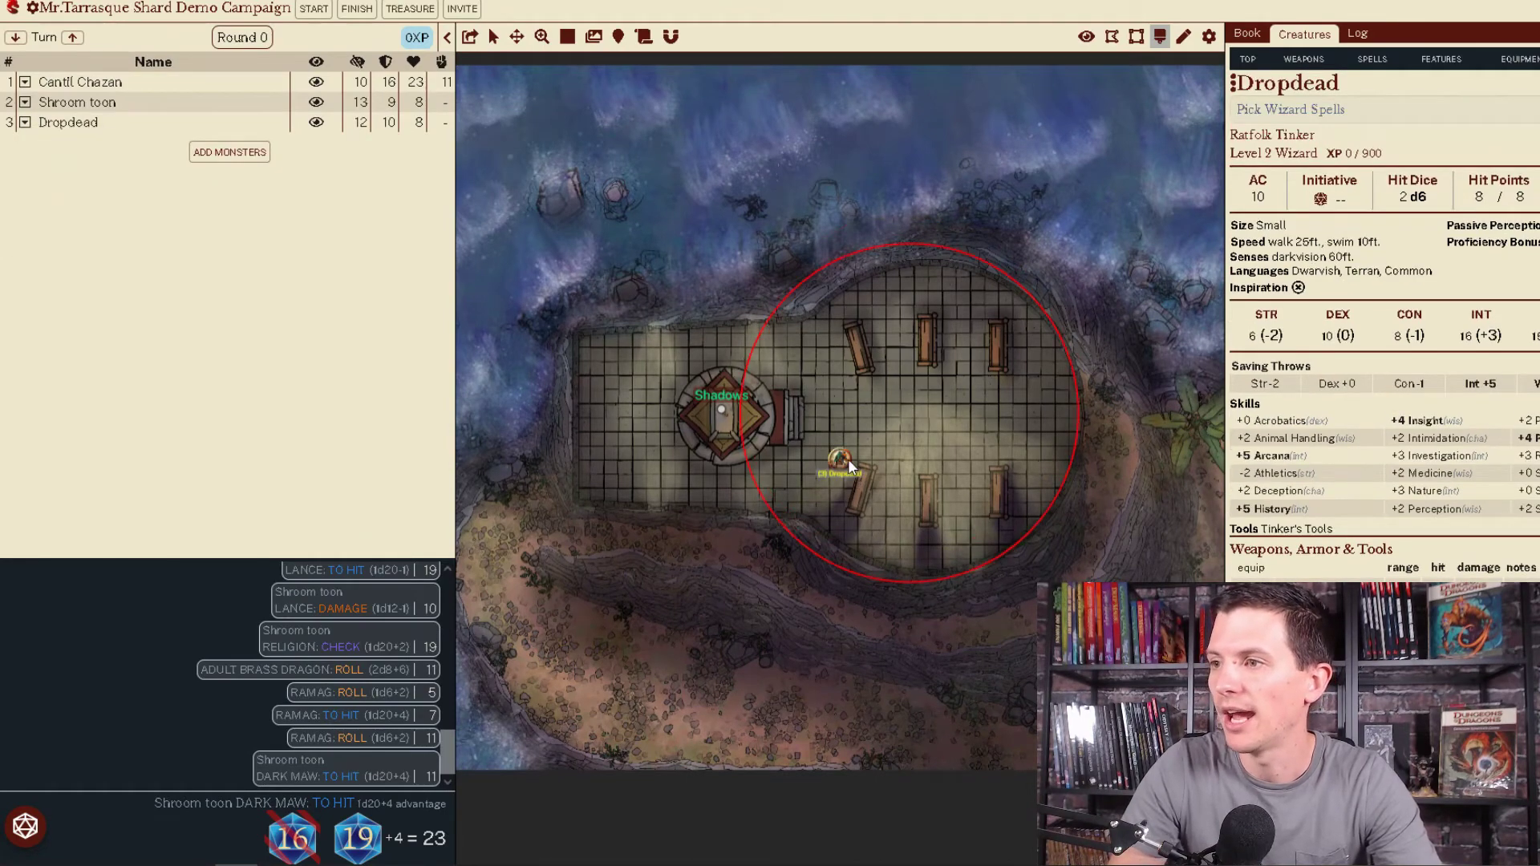
left_click_drag(848, 459, 1097, 425)
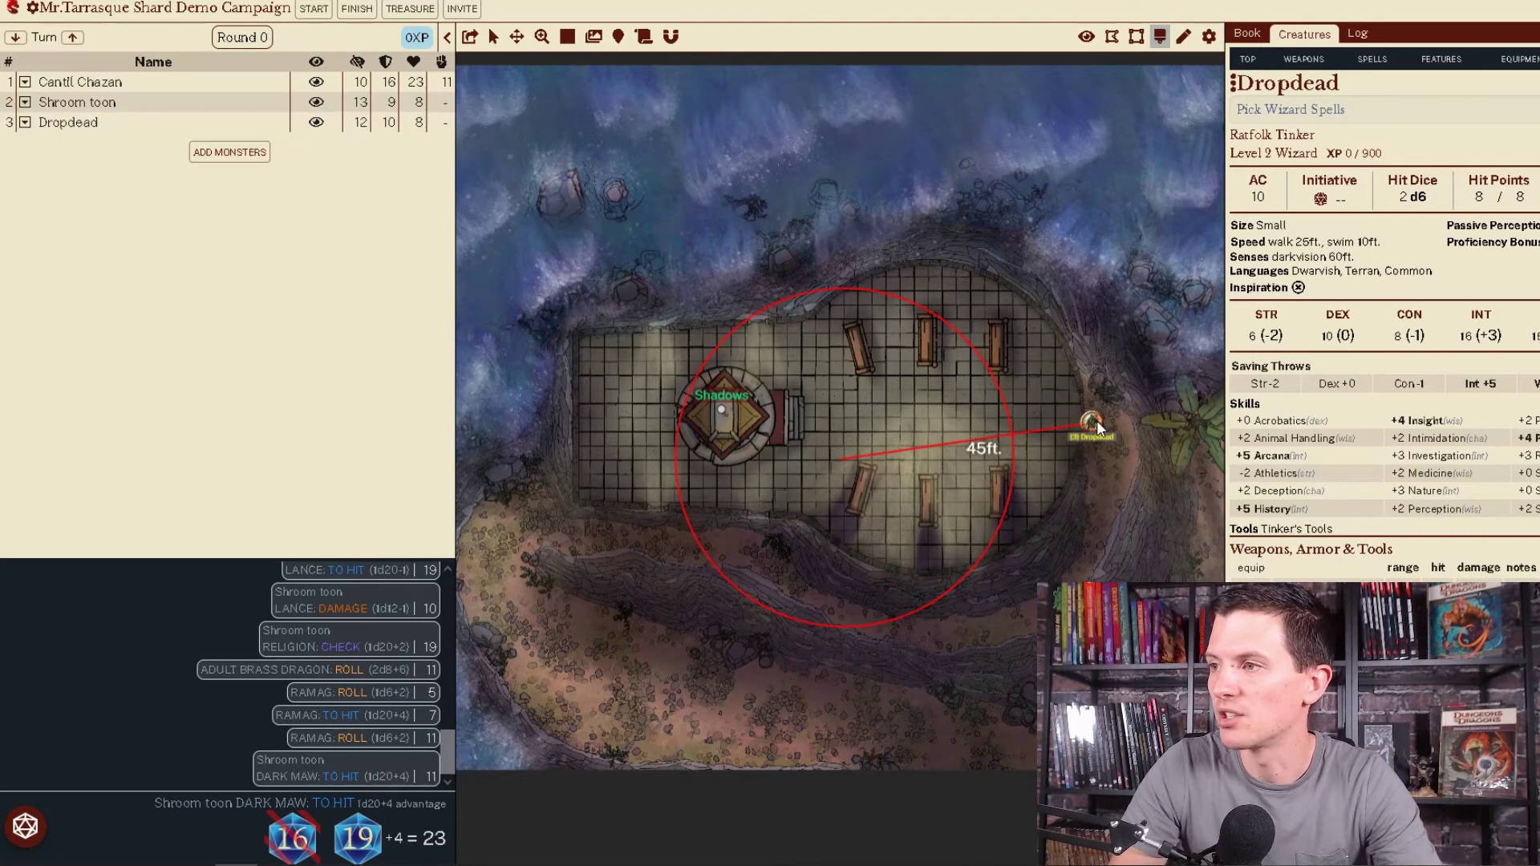
left_click(317, 124)
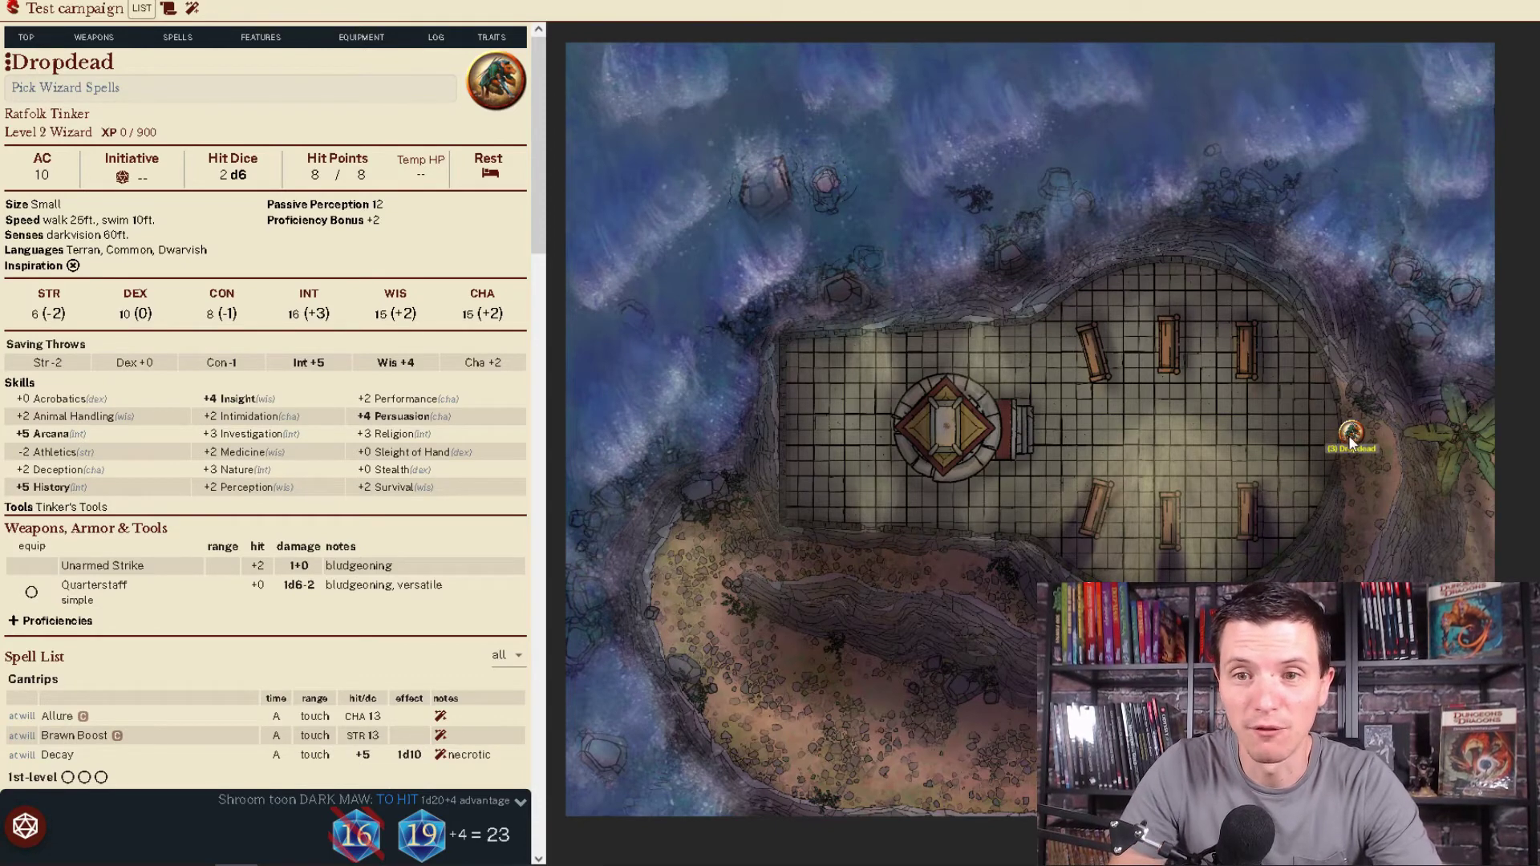
- Try moving Dropdead's token across the tiled floor in the Test campaign player view
left_click_drag(1353, 435, 1149, 276)
left_click_drag(1198, 382, 1352, 427)
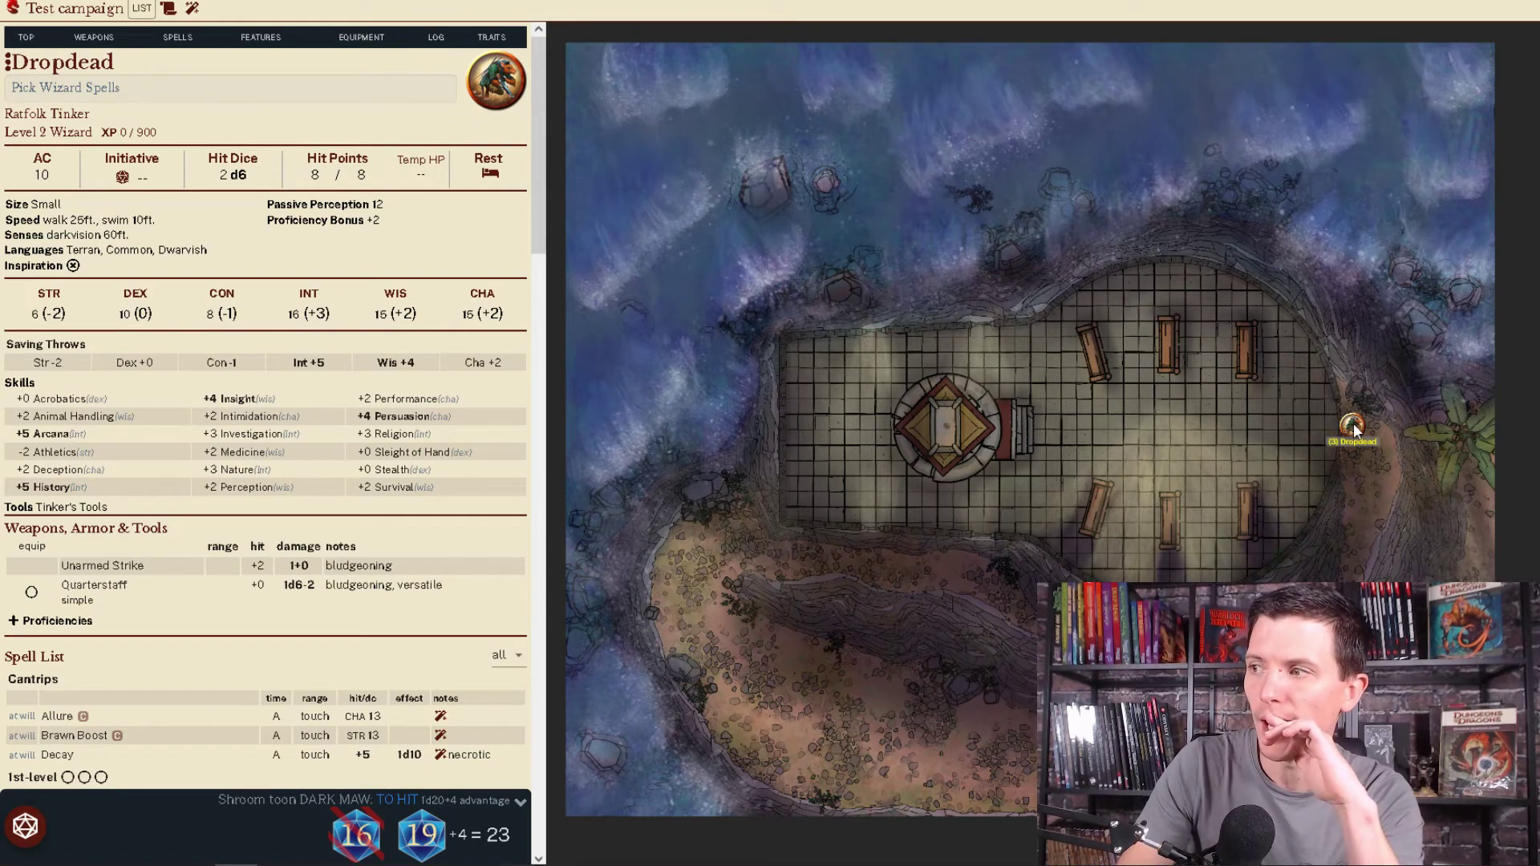
mouse_move(1180, 423)
left_mouse_down()
mouse_move(1121, 355)
mouse_move(1137, 497)
mouse_move(1128, 392)
mouse_move(1181, 417)
left_mouse_up()
left_click_drag(1261, 469, 1231, 396)
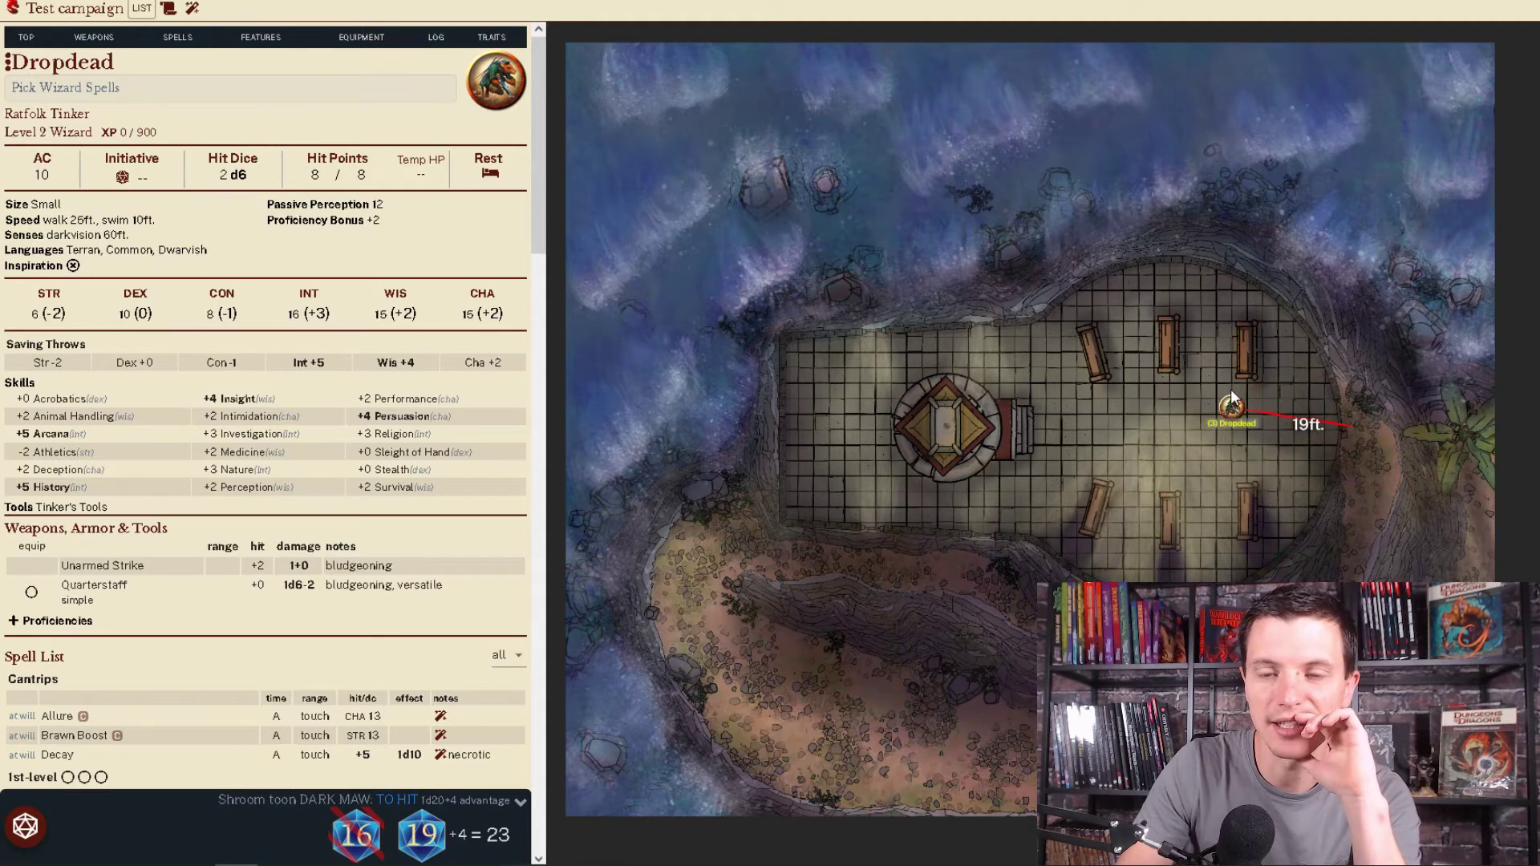
left_click_drag(1307, 429, 1319, 427)
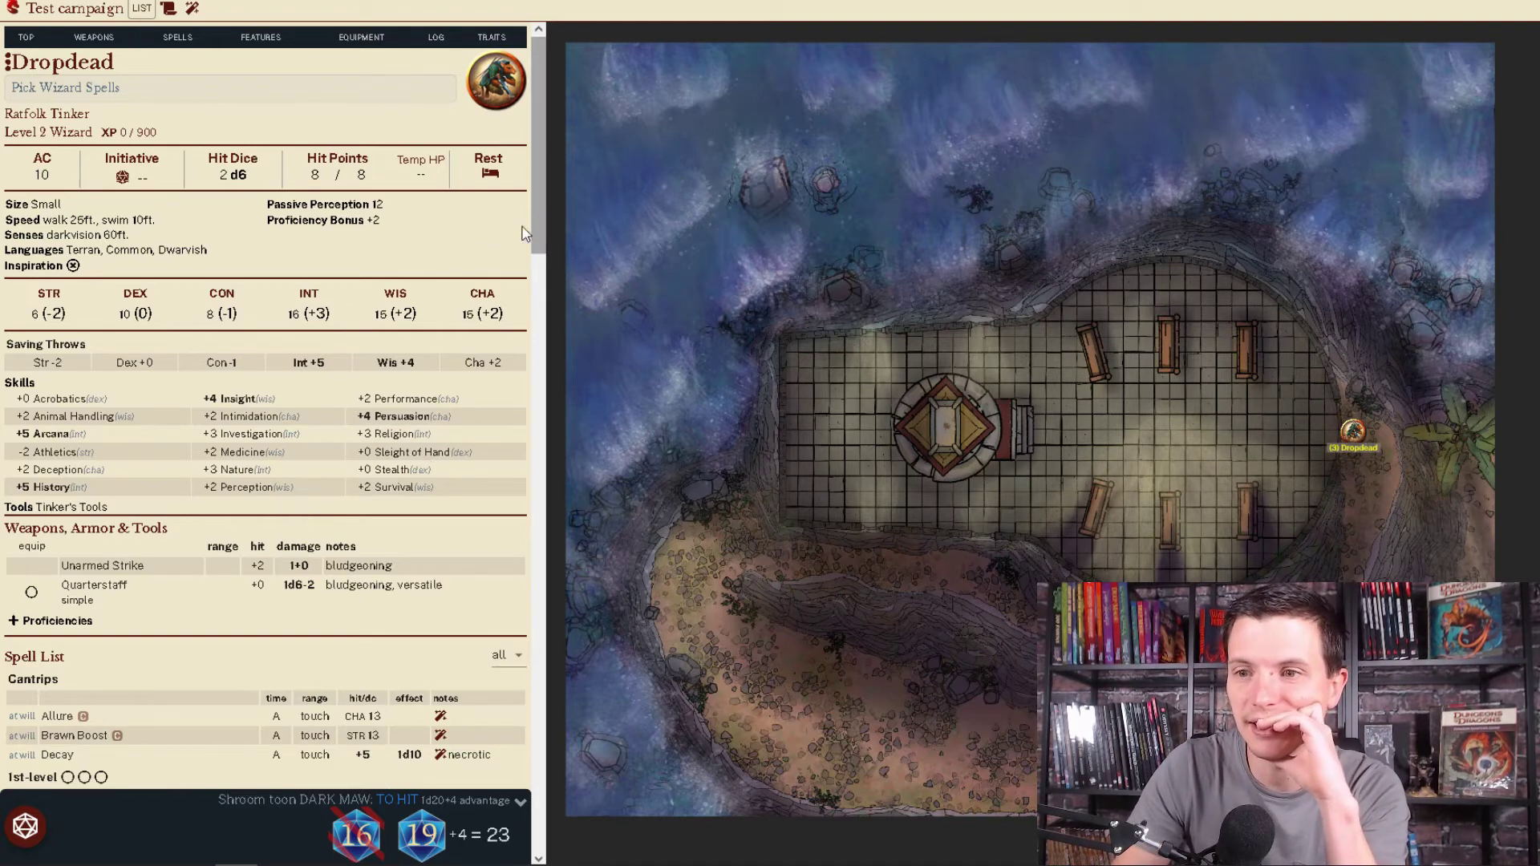
left_click(25, 826)
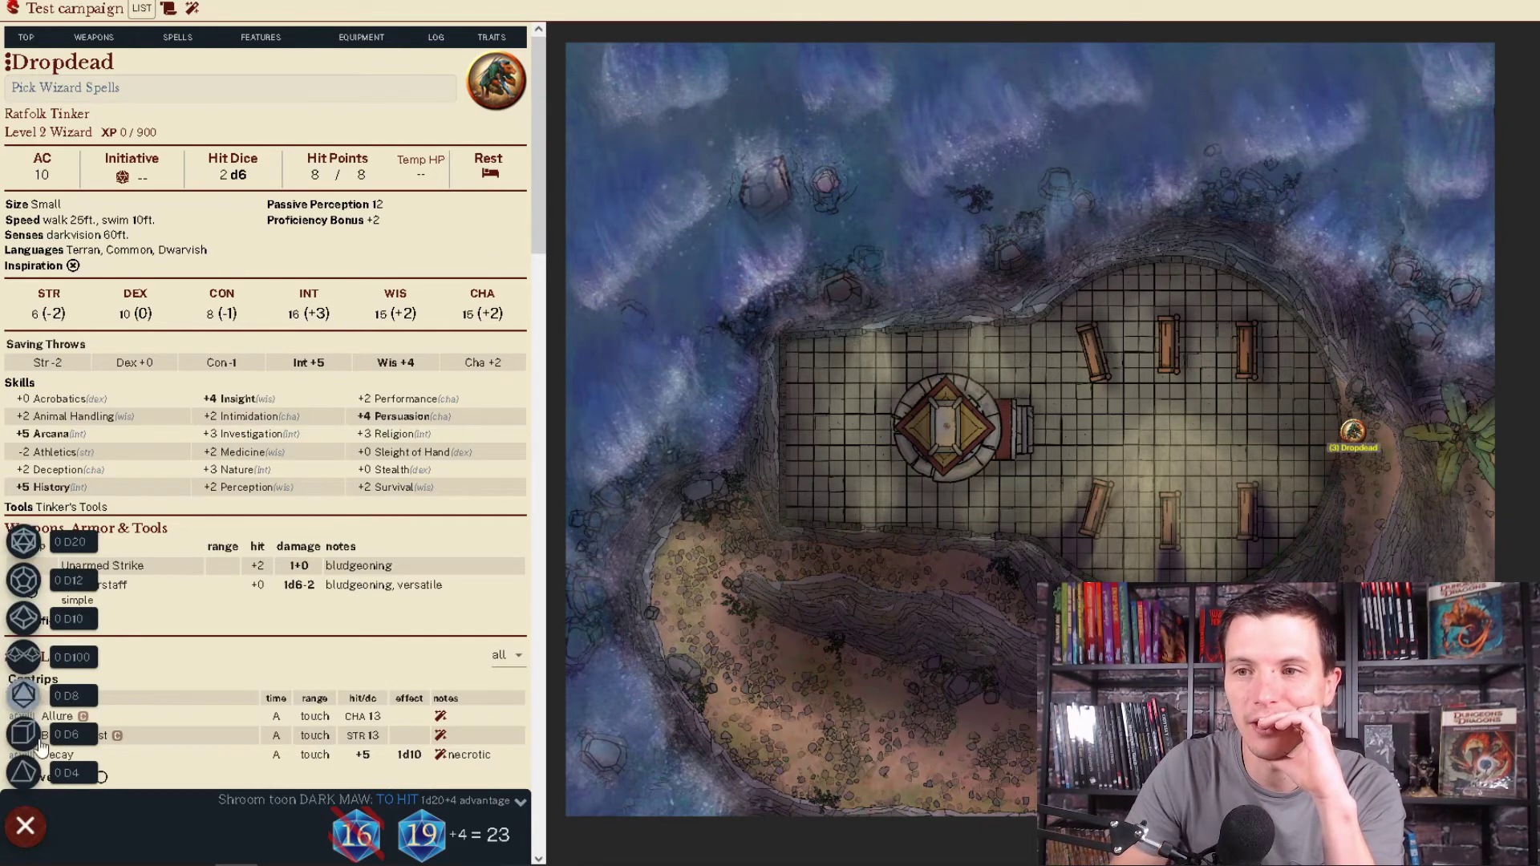
left_click(25, 826)
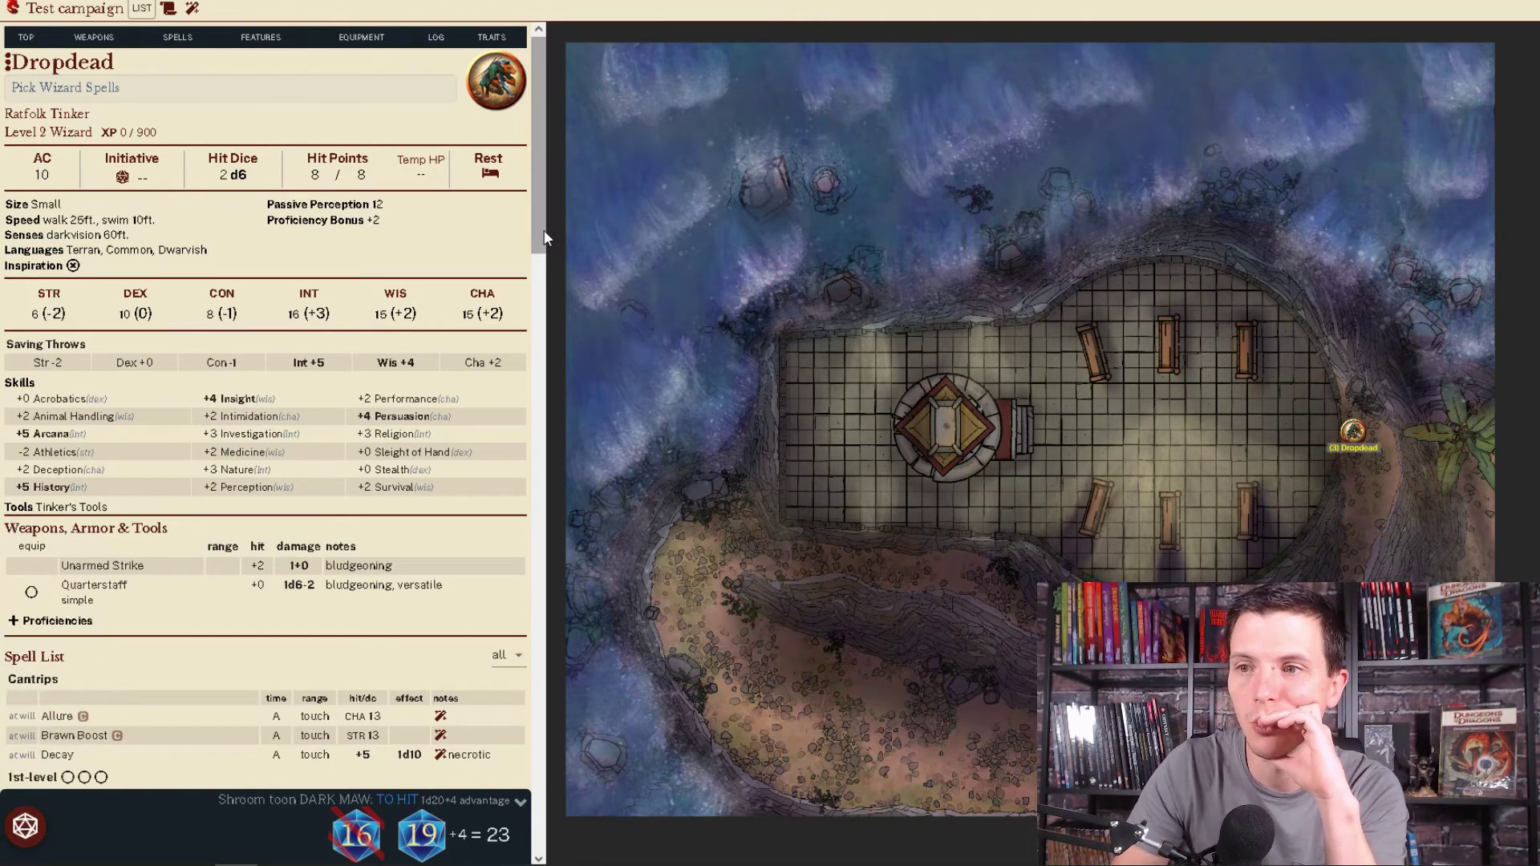
- Roll Dropdead's Unarmed Strike to hit and apply advantage to the roll
scroll(526, 282, "down", 5)
left_click_drag(533, 334, 533, 297)
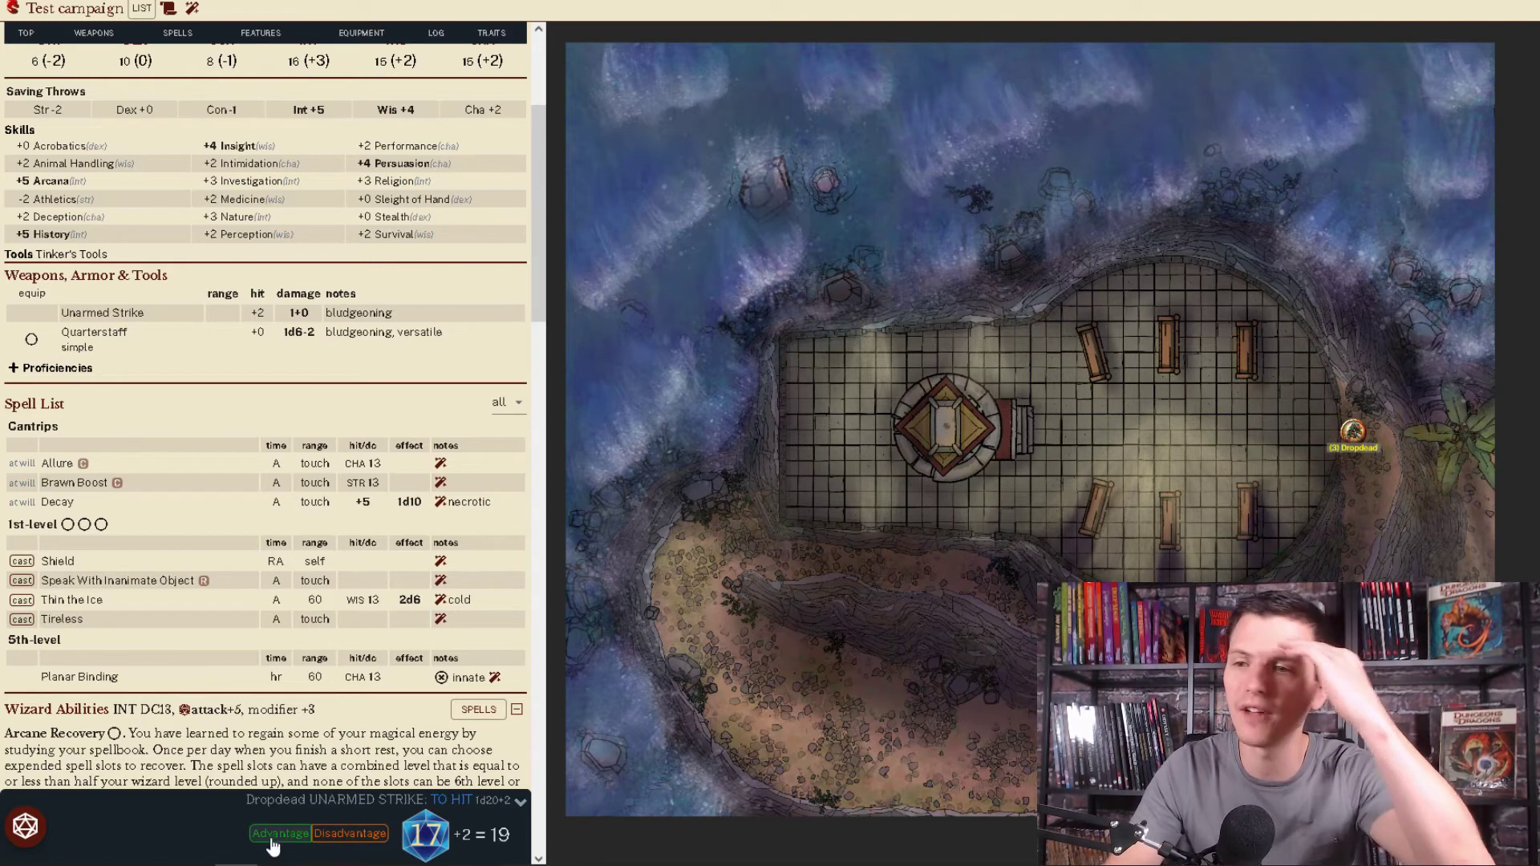
left_click(280, 834)
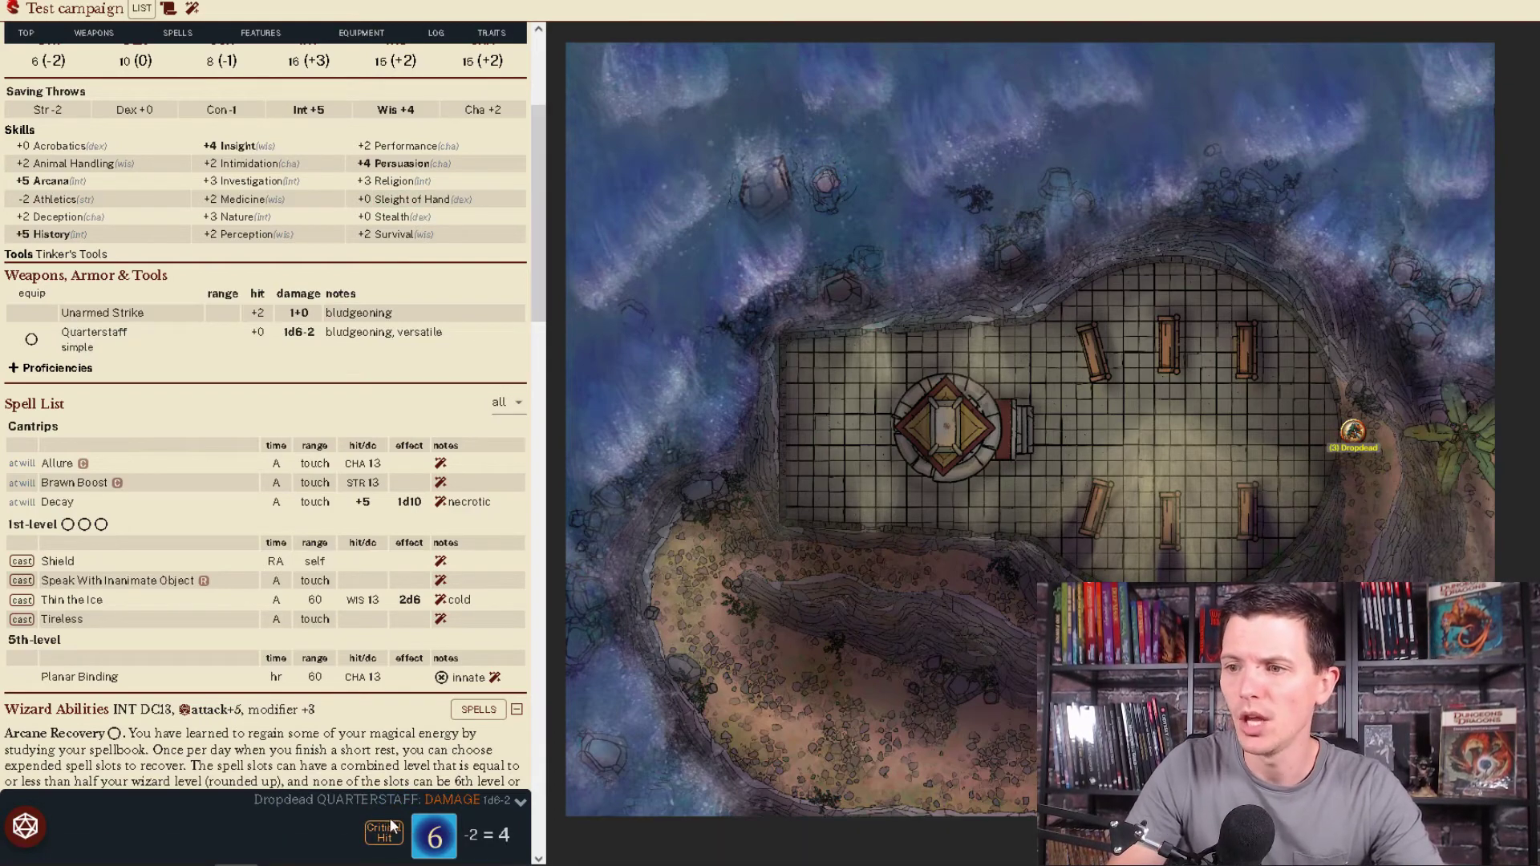
- Reroll Dropdead's Quarterstaff damage and apply a critical hit to the roll
left_click(439, 839)
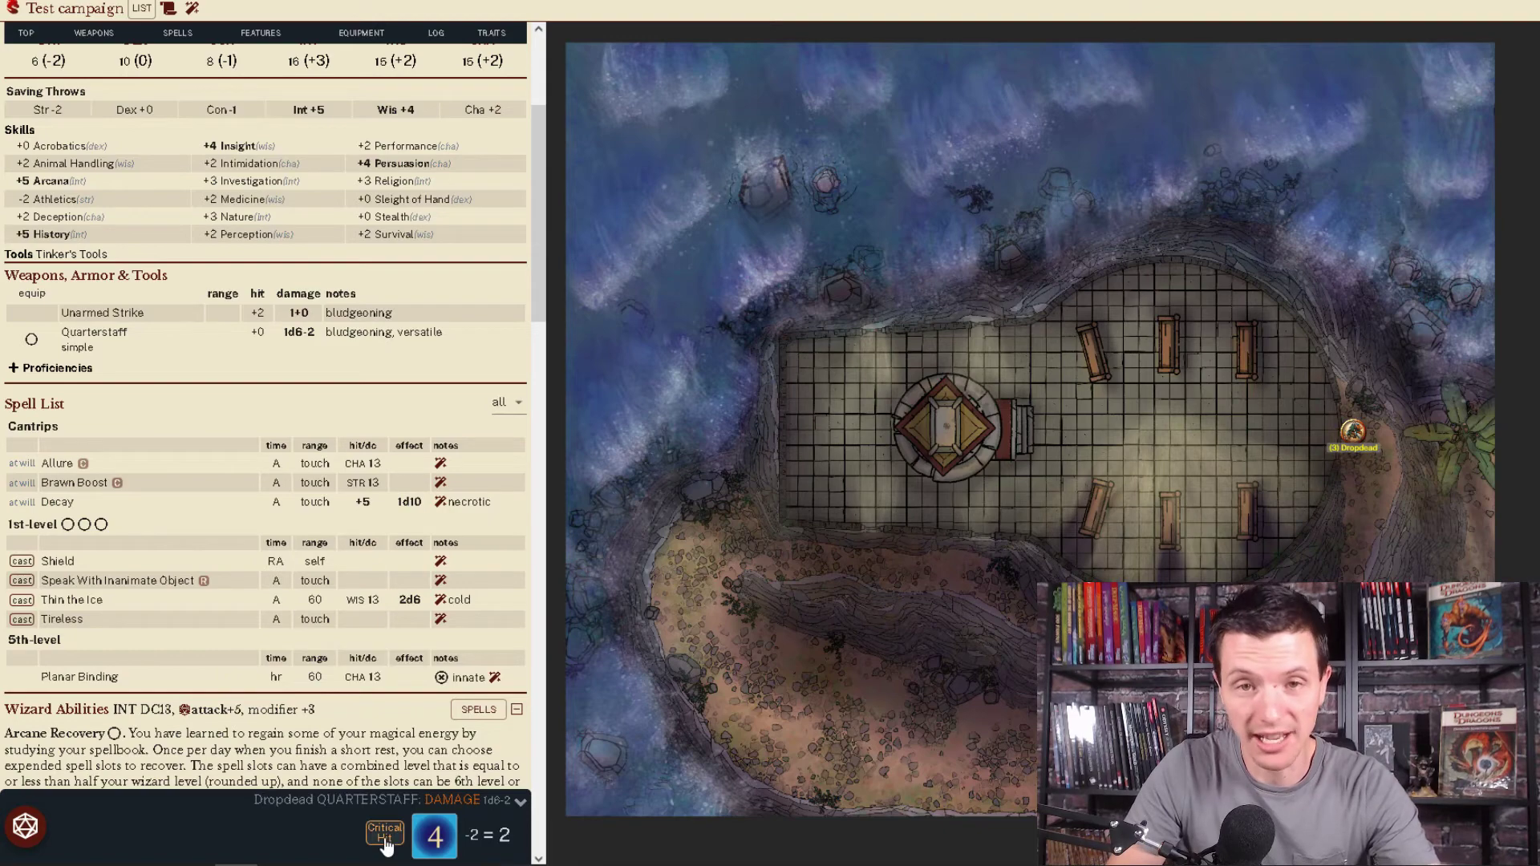
left_click(385, 838)
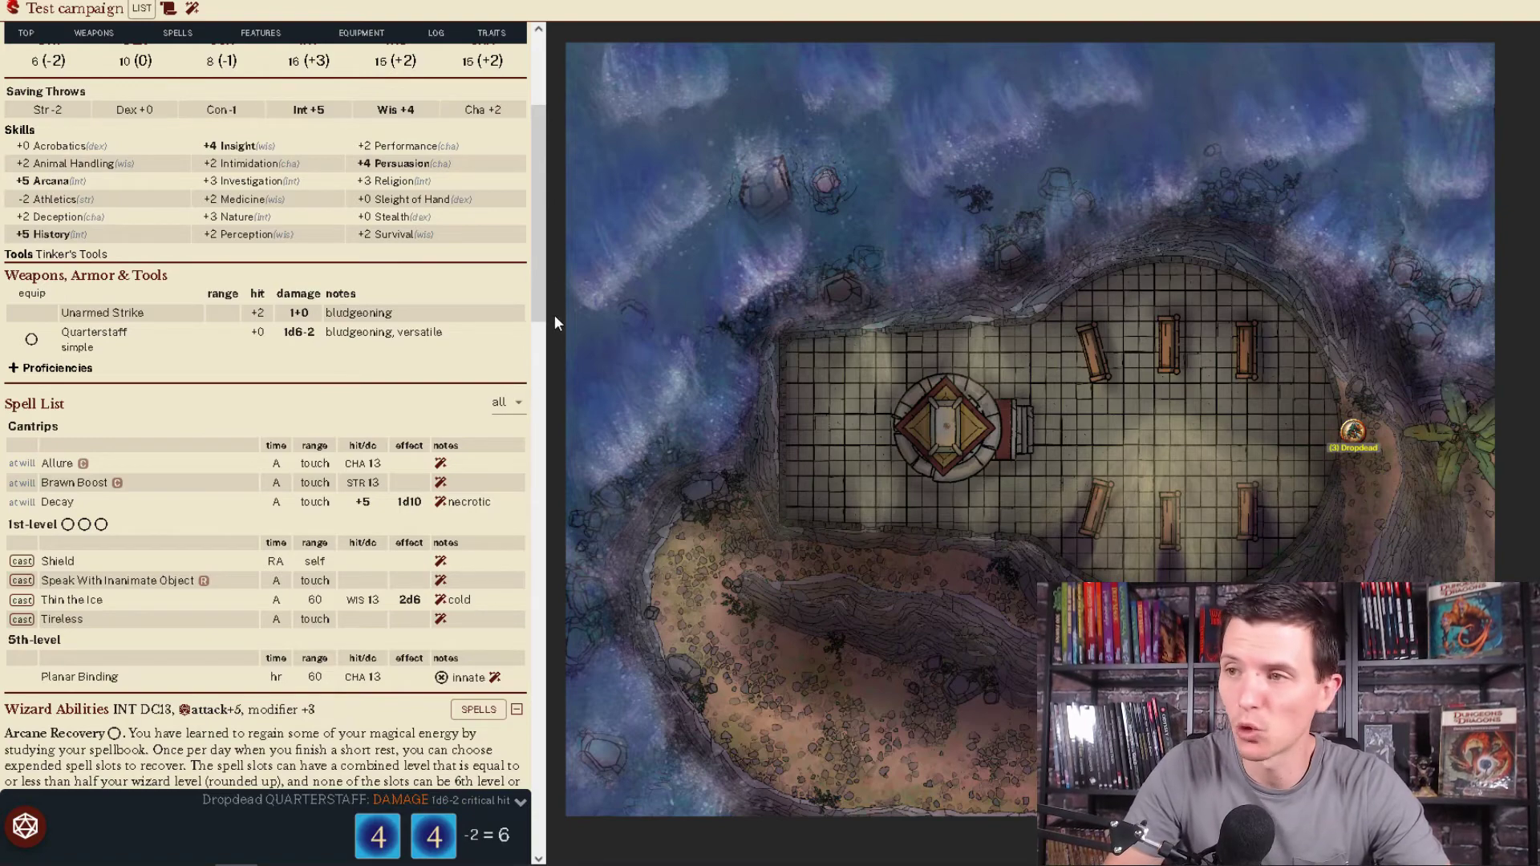
- Open the description of the 1st-level spell Shield to read it, and close it again
left_click_drag(538, 299, 531, 353)
left_click(60, 370)
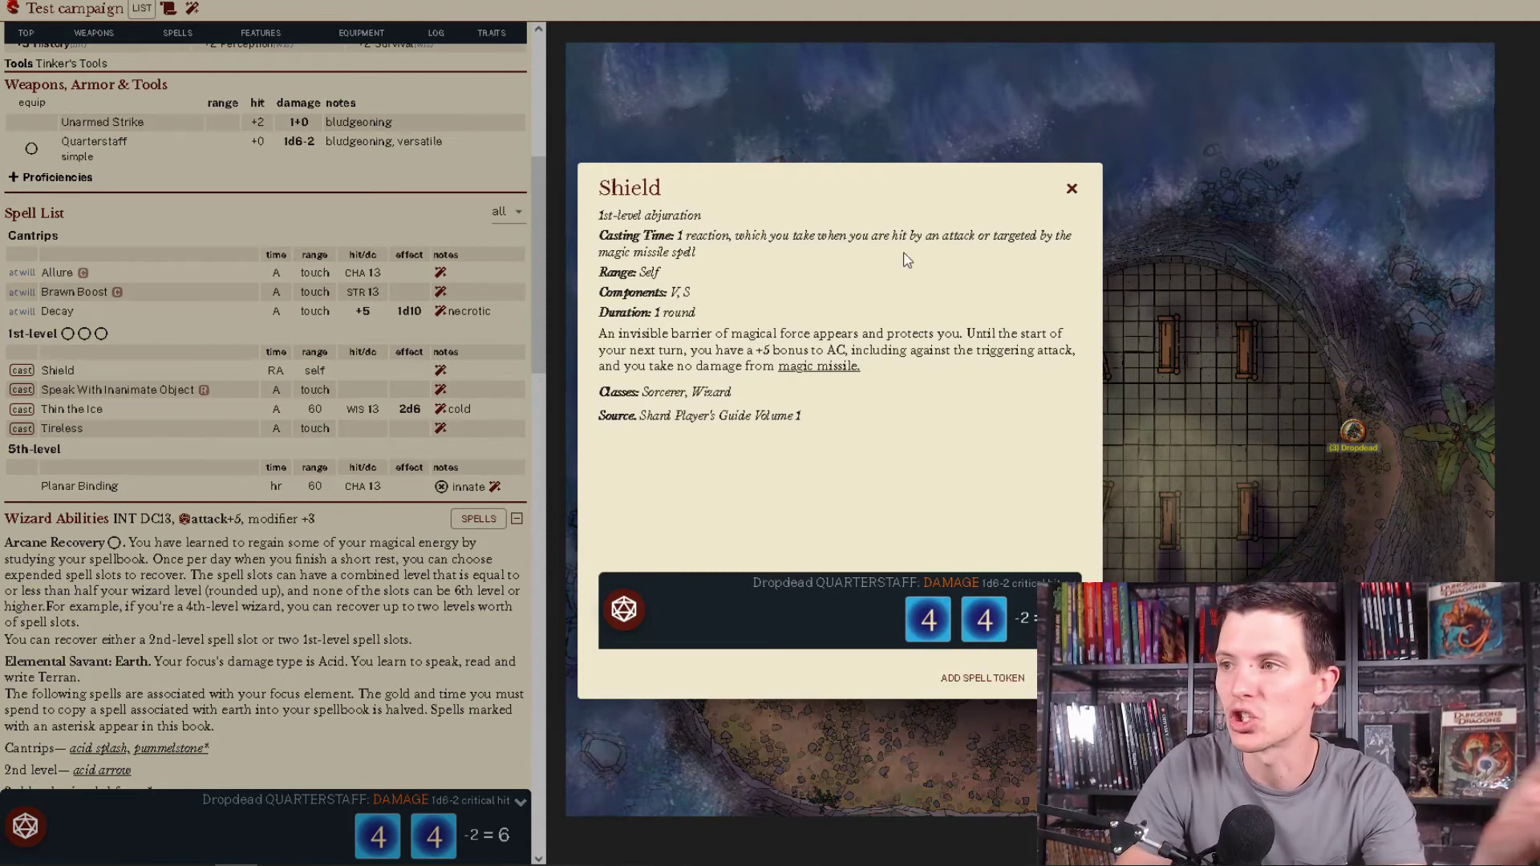
left_click(1069, 189)
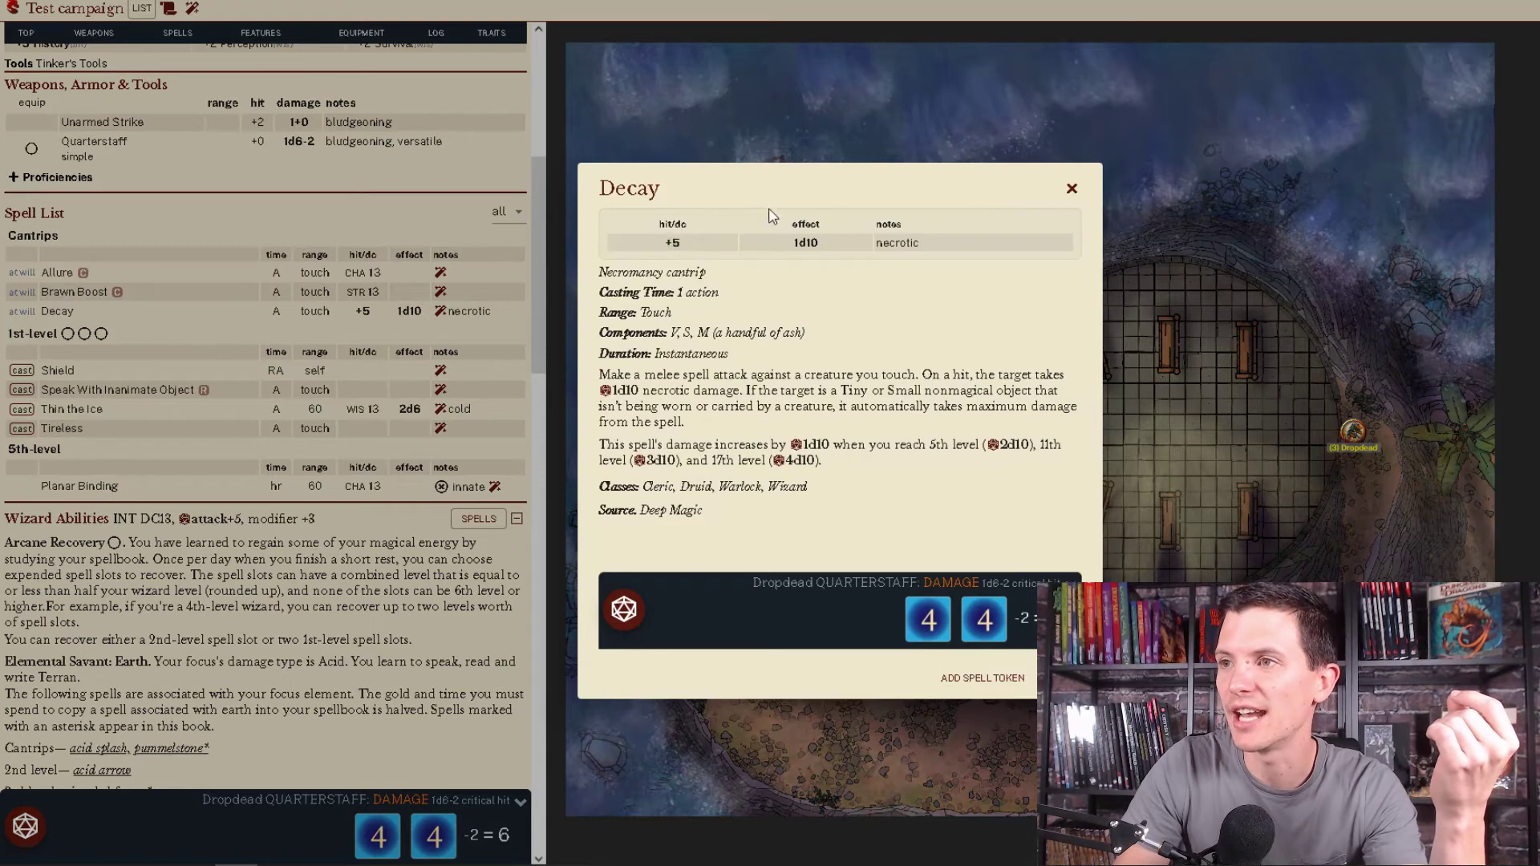
- Roll the Decay cantrip's attack to hit, its 1d10 damage and the 17th-level 4d10 dice from the spell description
left_click(671, 245)
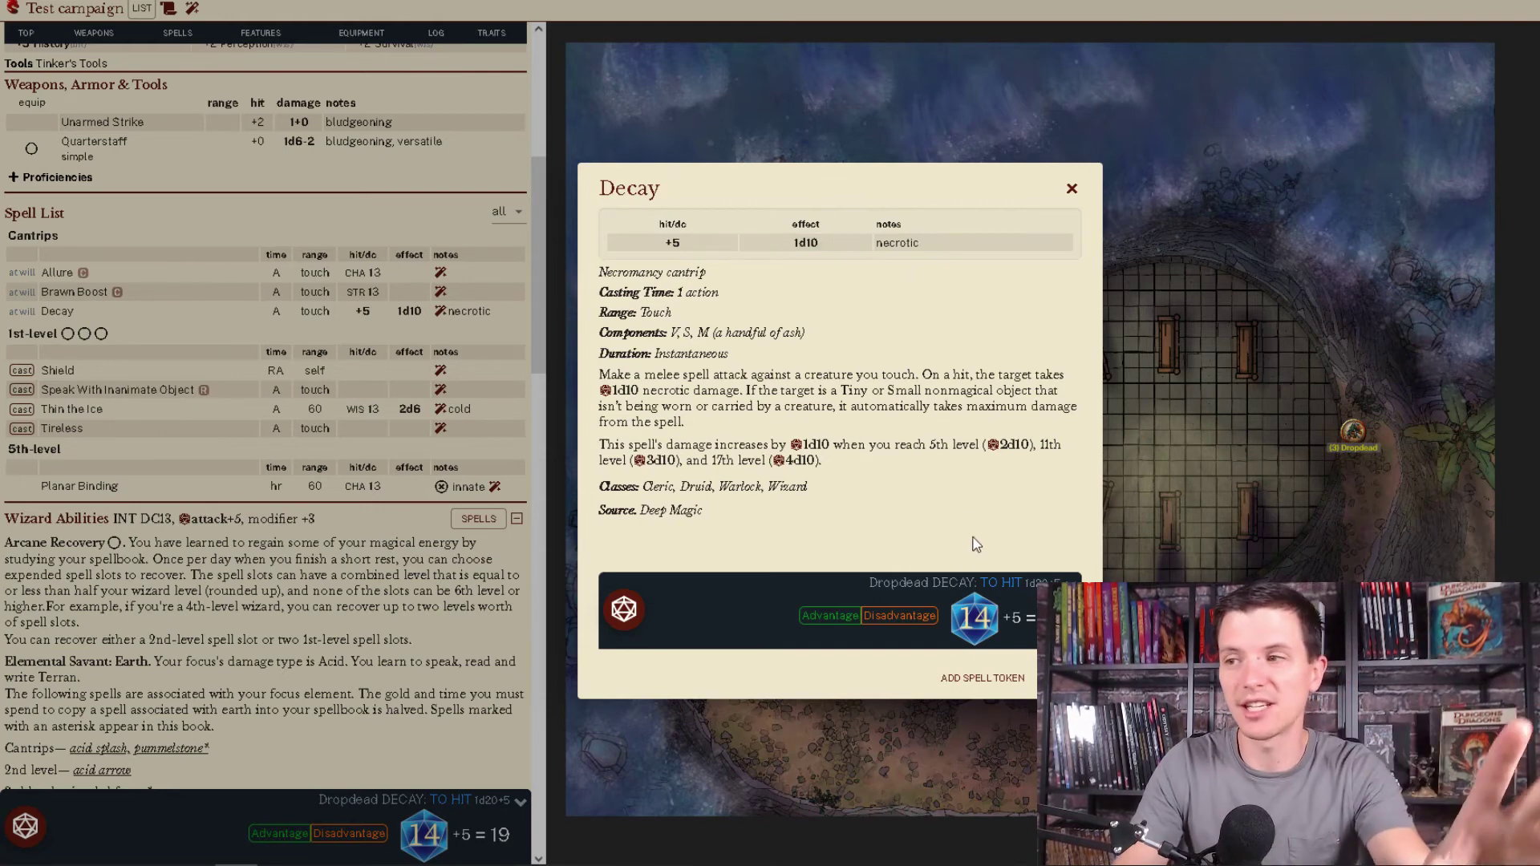
left_click(822, 245)
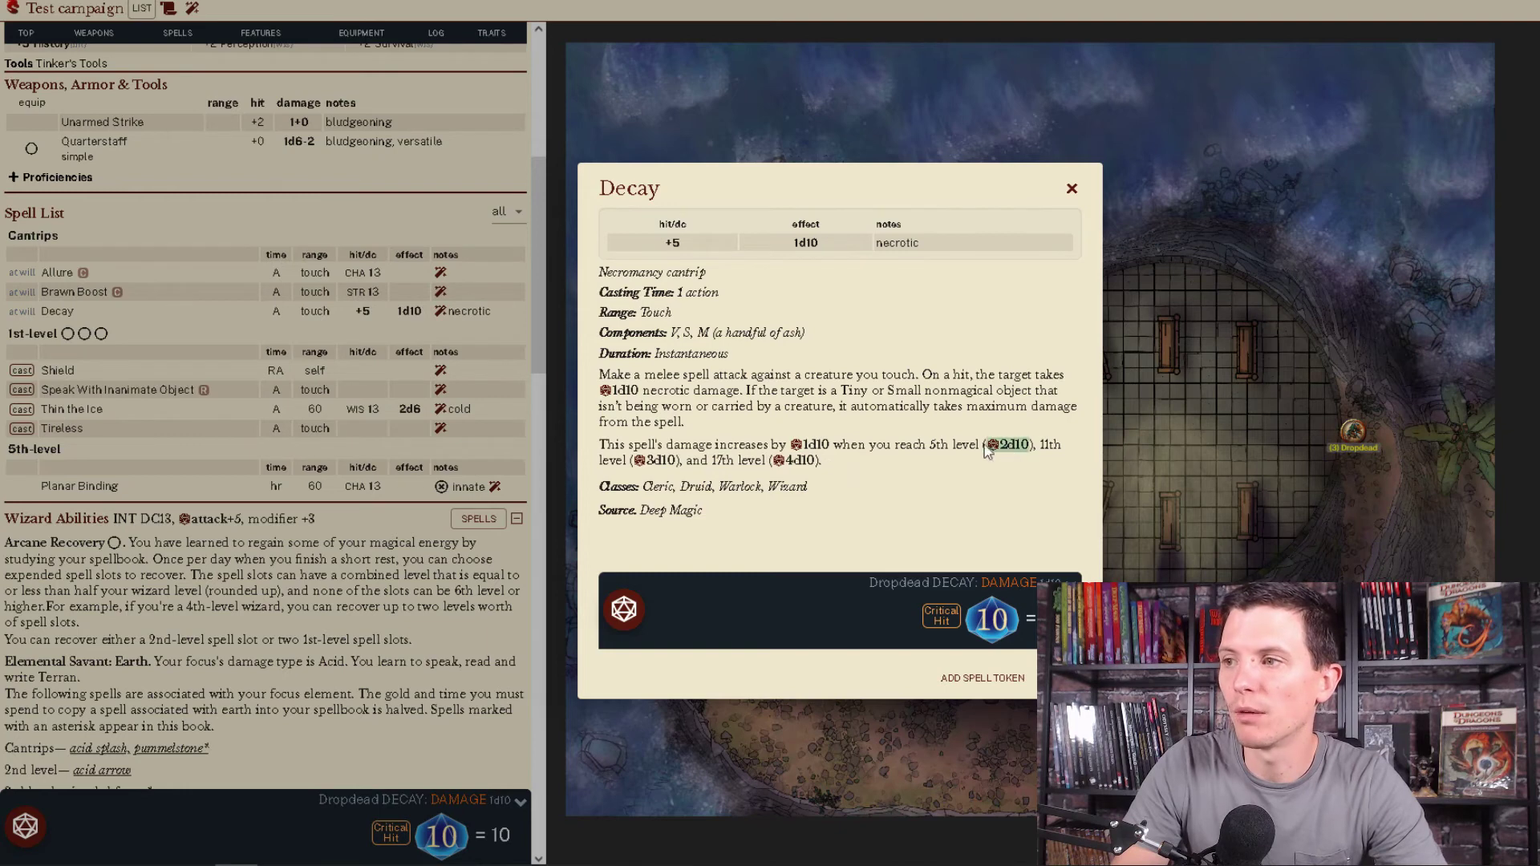
left_click_drag(899, 446, 1023, 484)
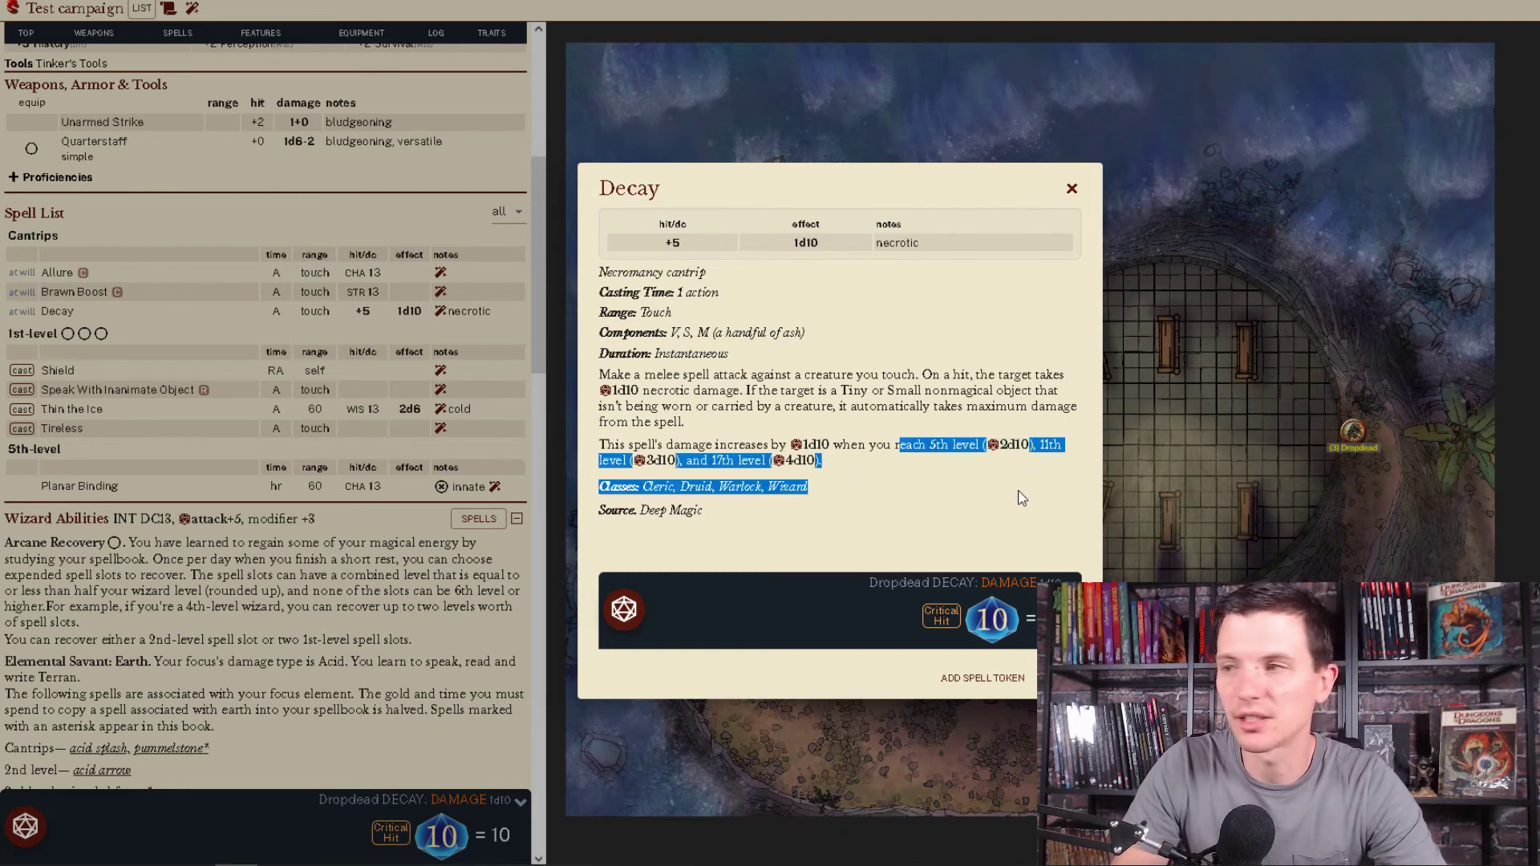
left_click(1018, 492)
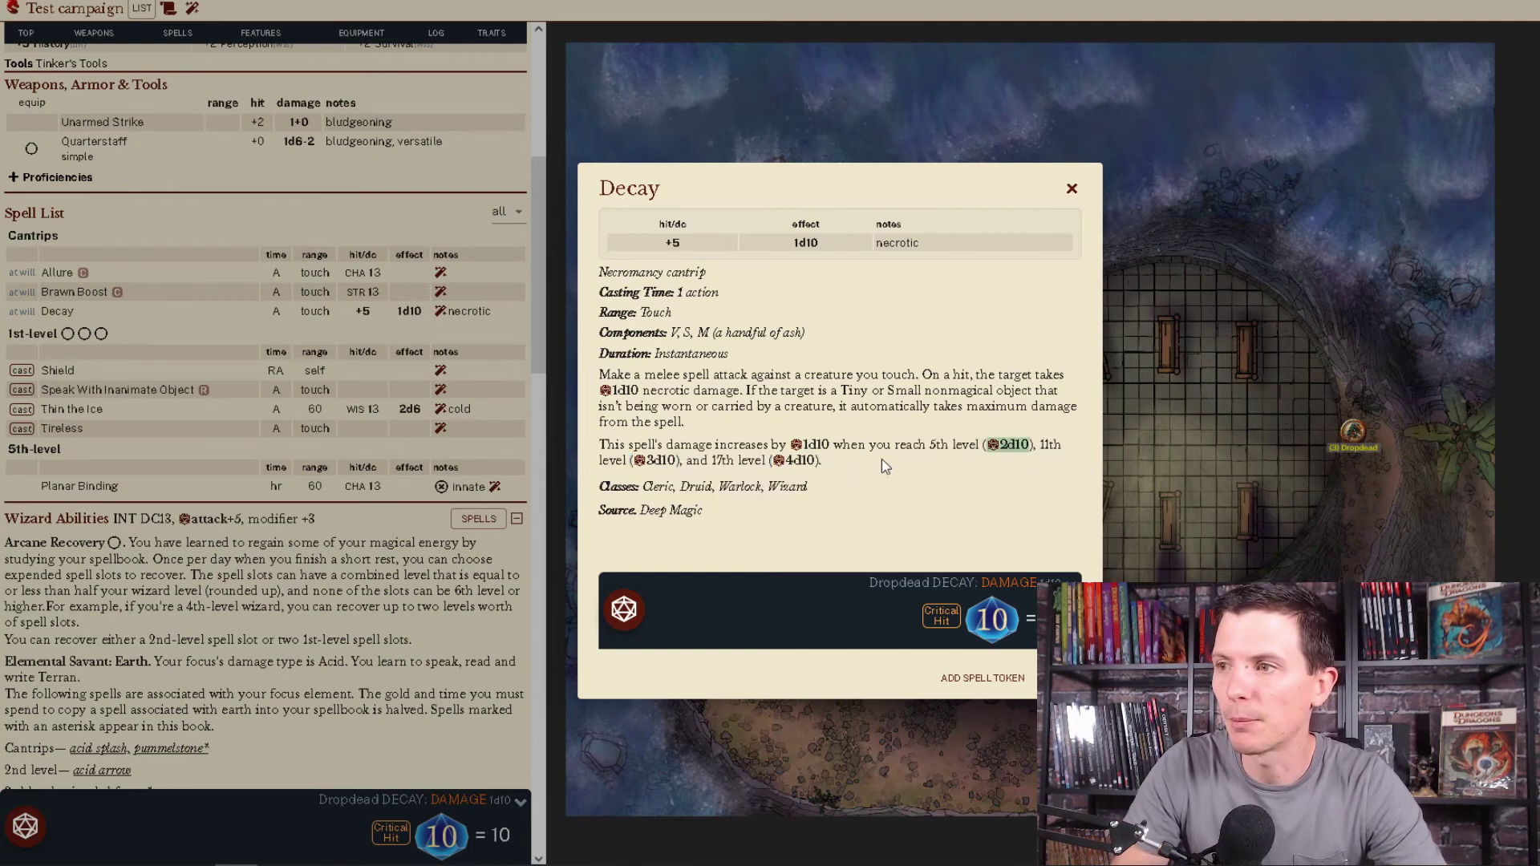
left_click(802, 463)
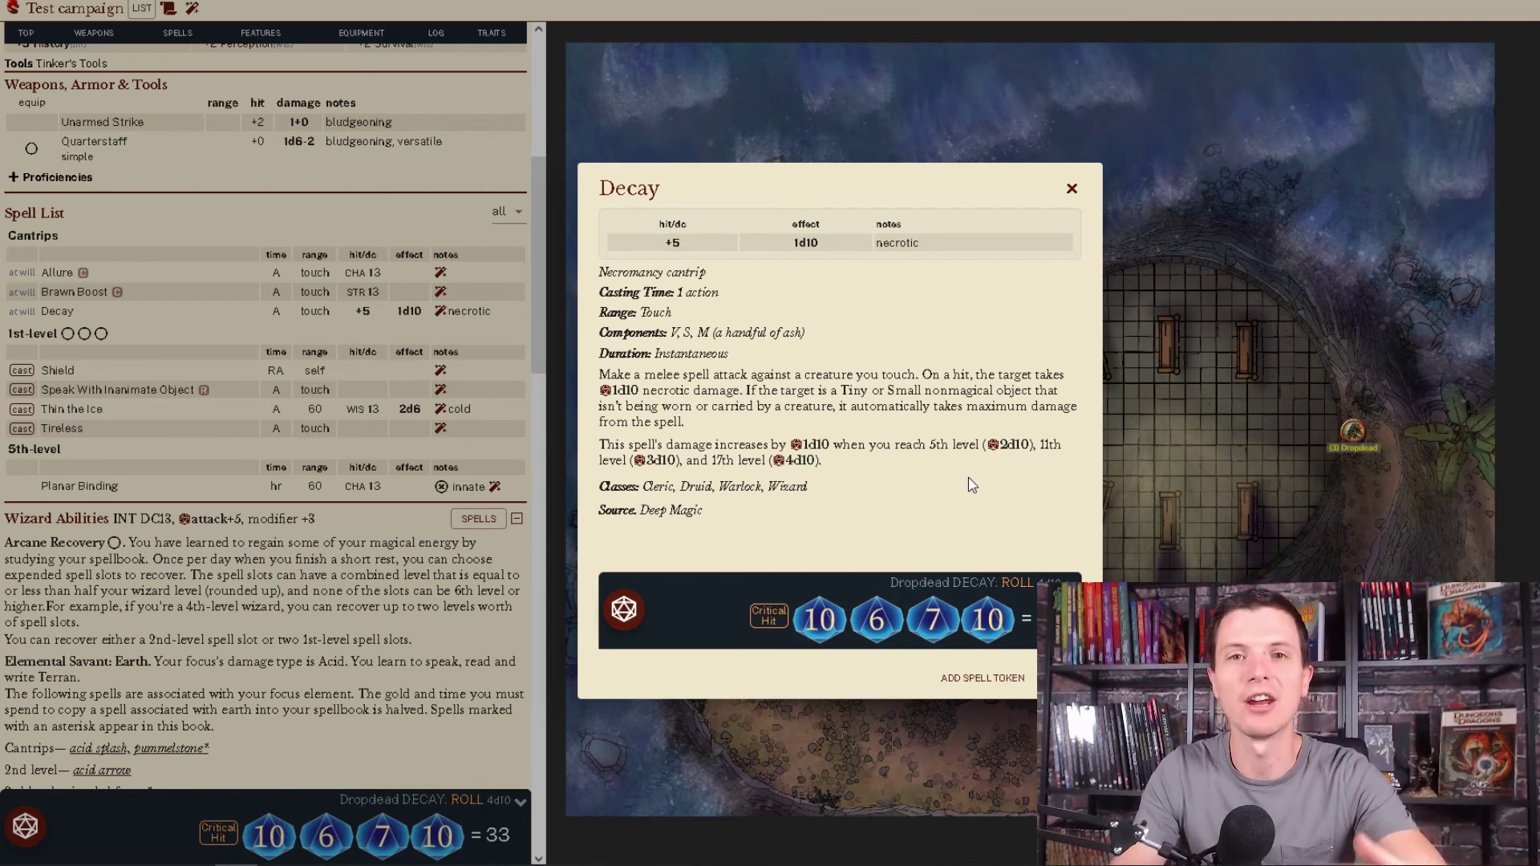
left_click(1071, 189)
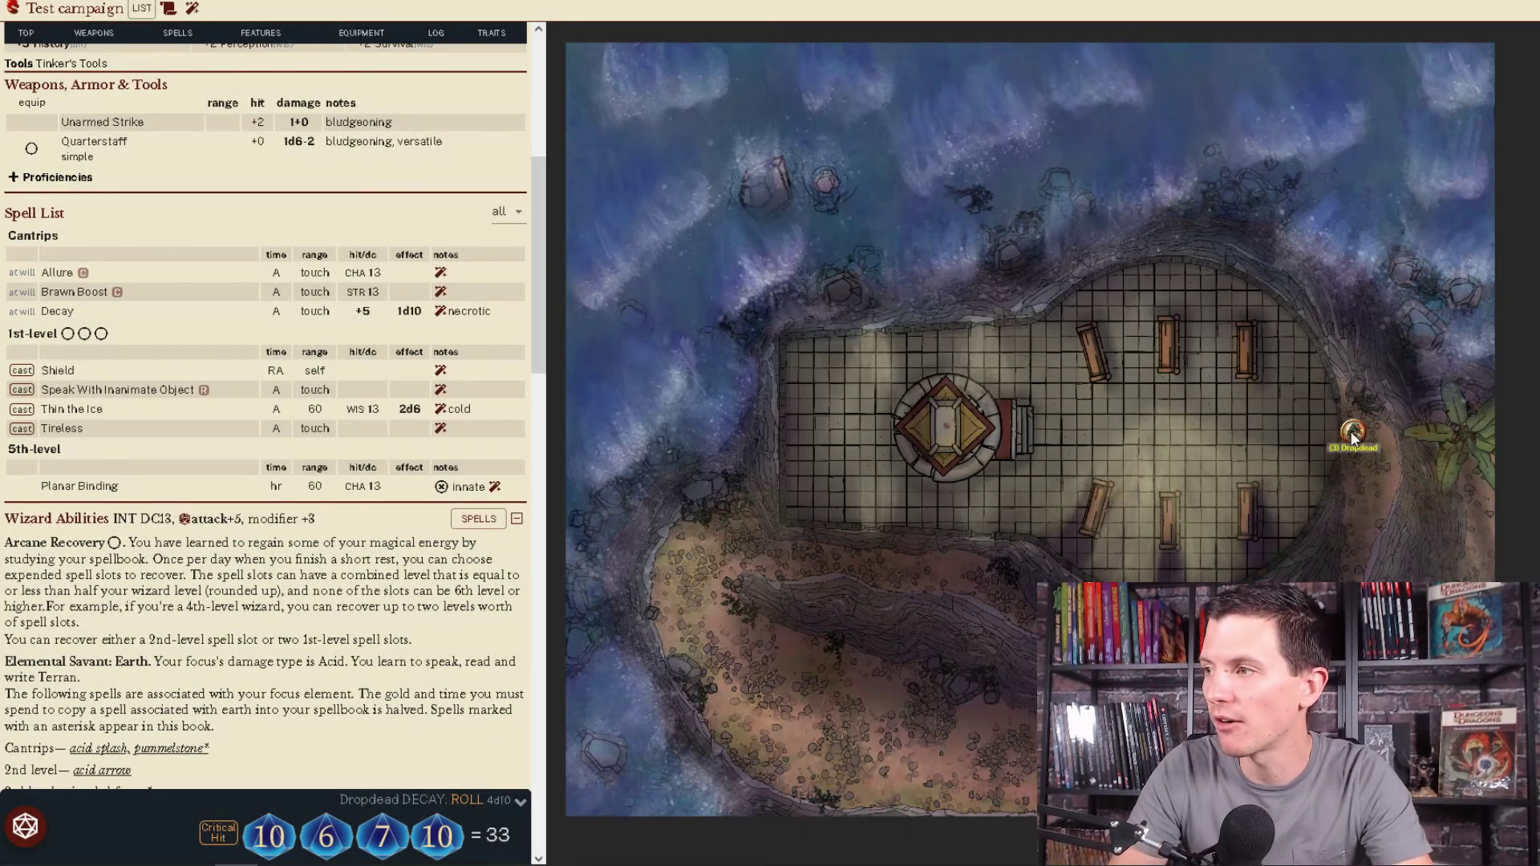
- Move Dropdead's token from beyond the rounded end of the floor onto the tiles between the two rows of benches
left_click_drag(1353, 433, 1201, 433)
scroll(546, 232, "up", 5)
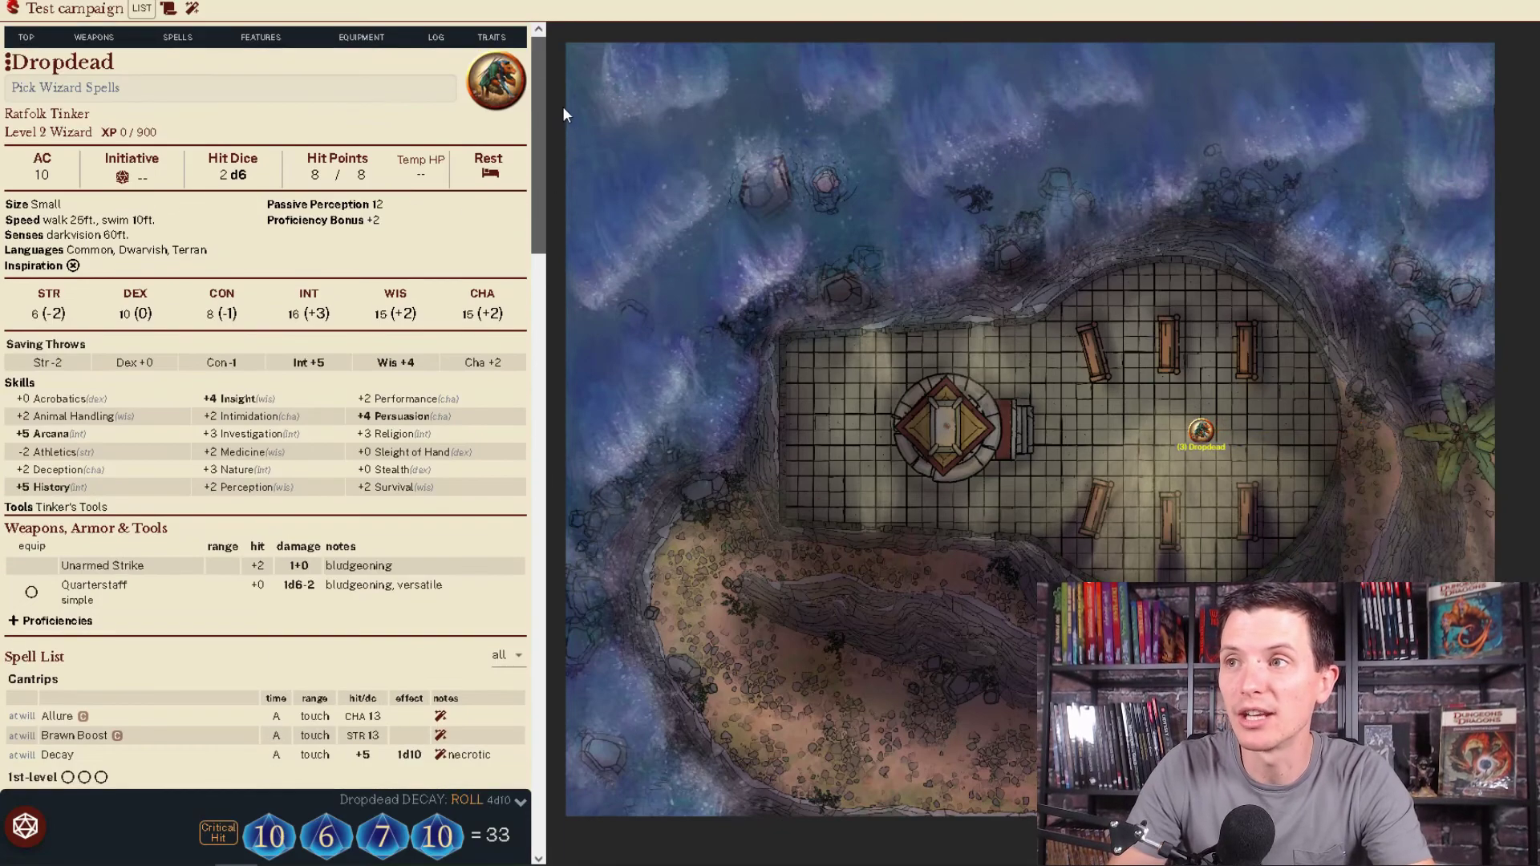
scroll(531, 214, "down", 3)
scroll(555, 64, "up", 3)
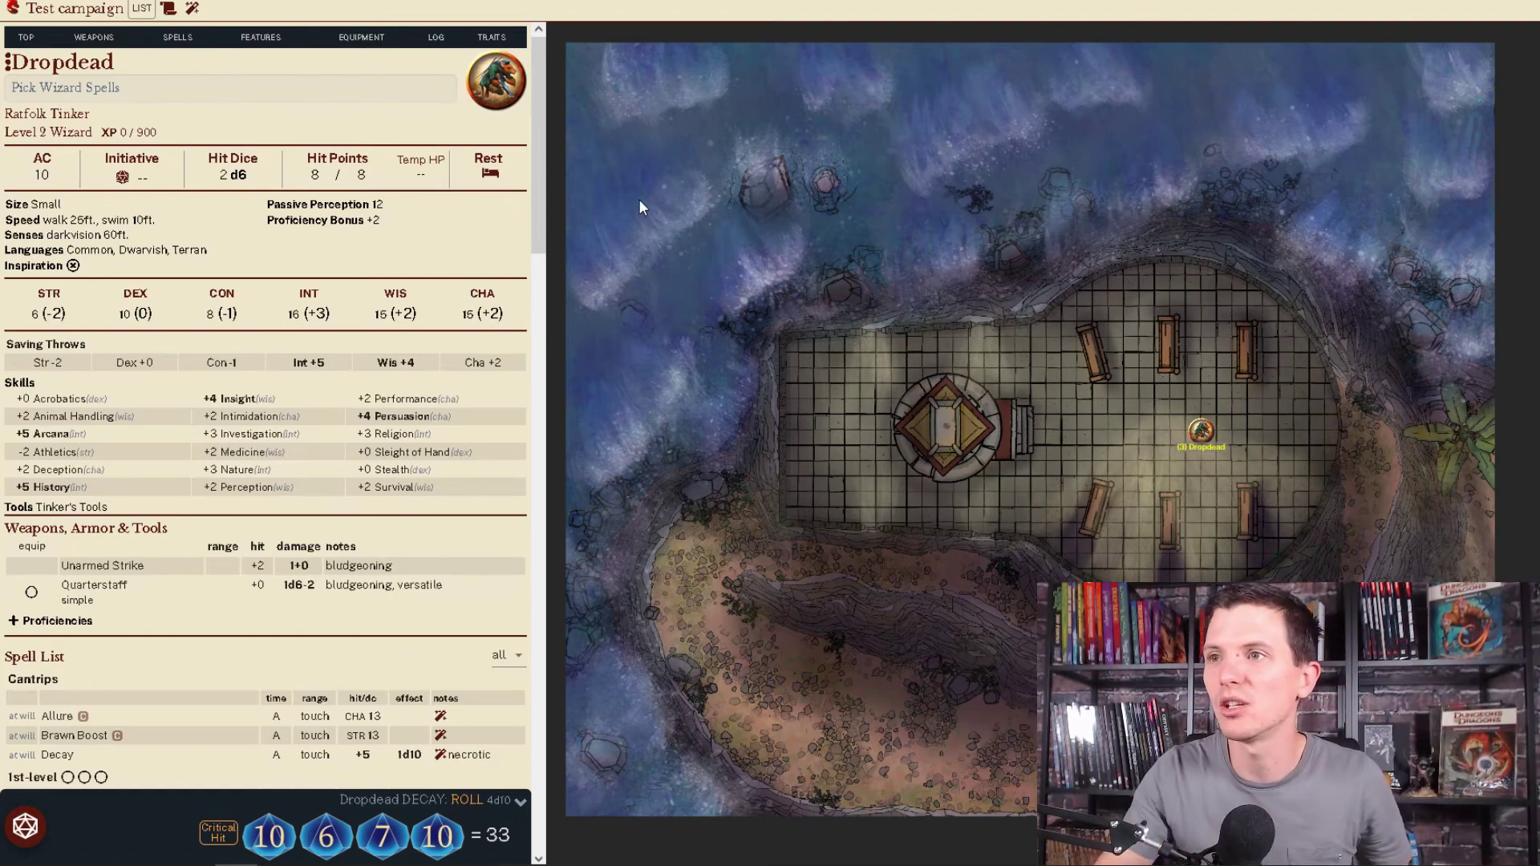
- Create a sky blue spell token shaped as a 5 ft wide line with a length of 30 ft
left_click(191, 10)
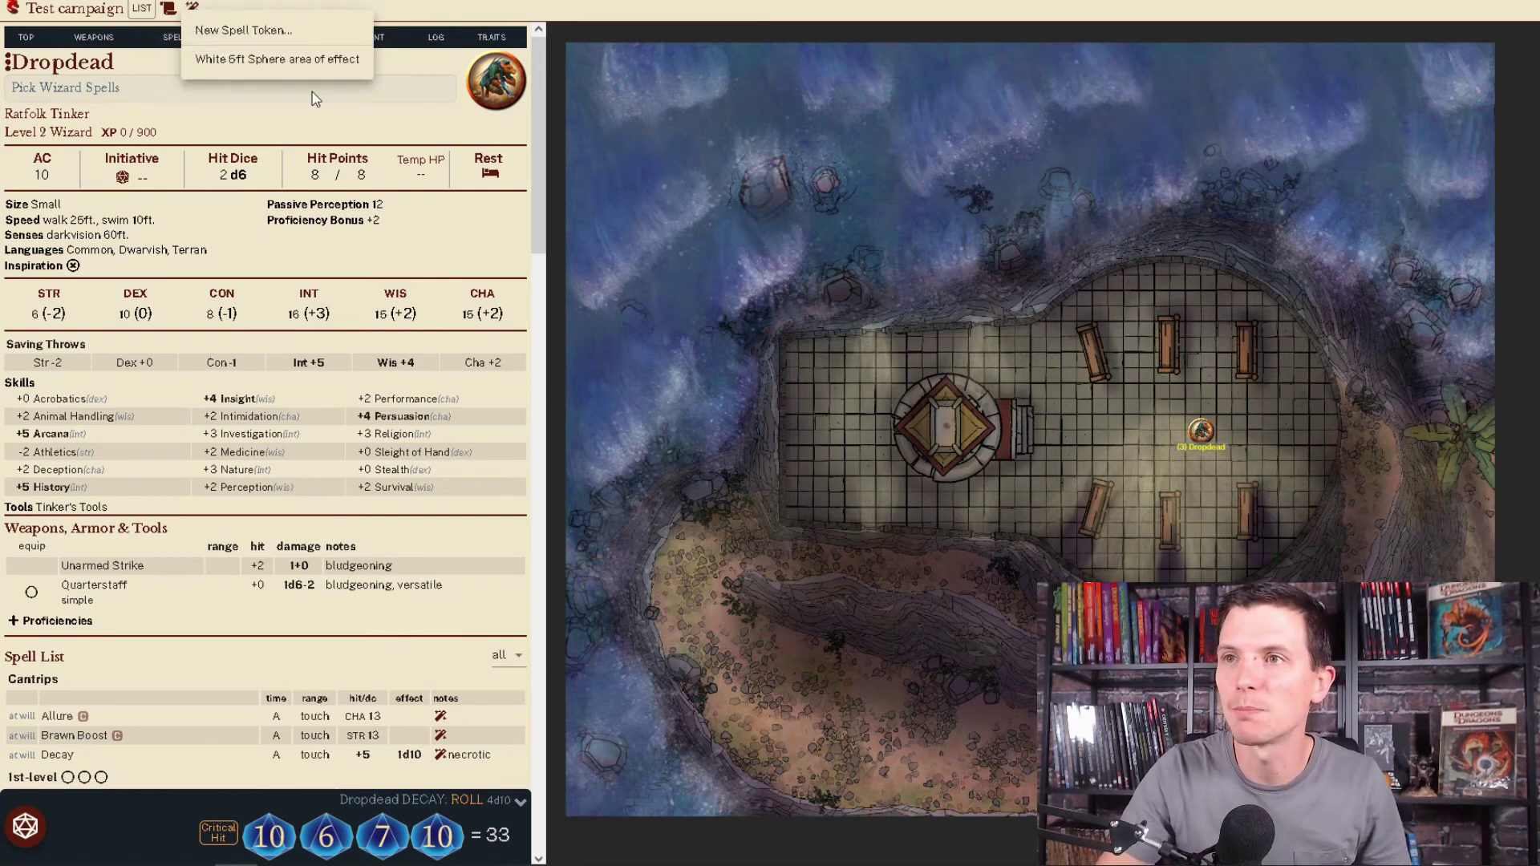
left_click(301, 37)
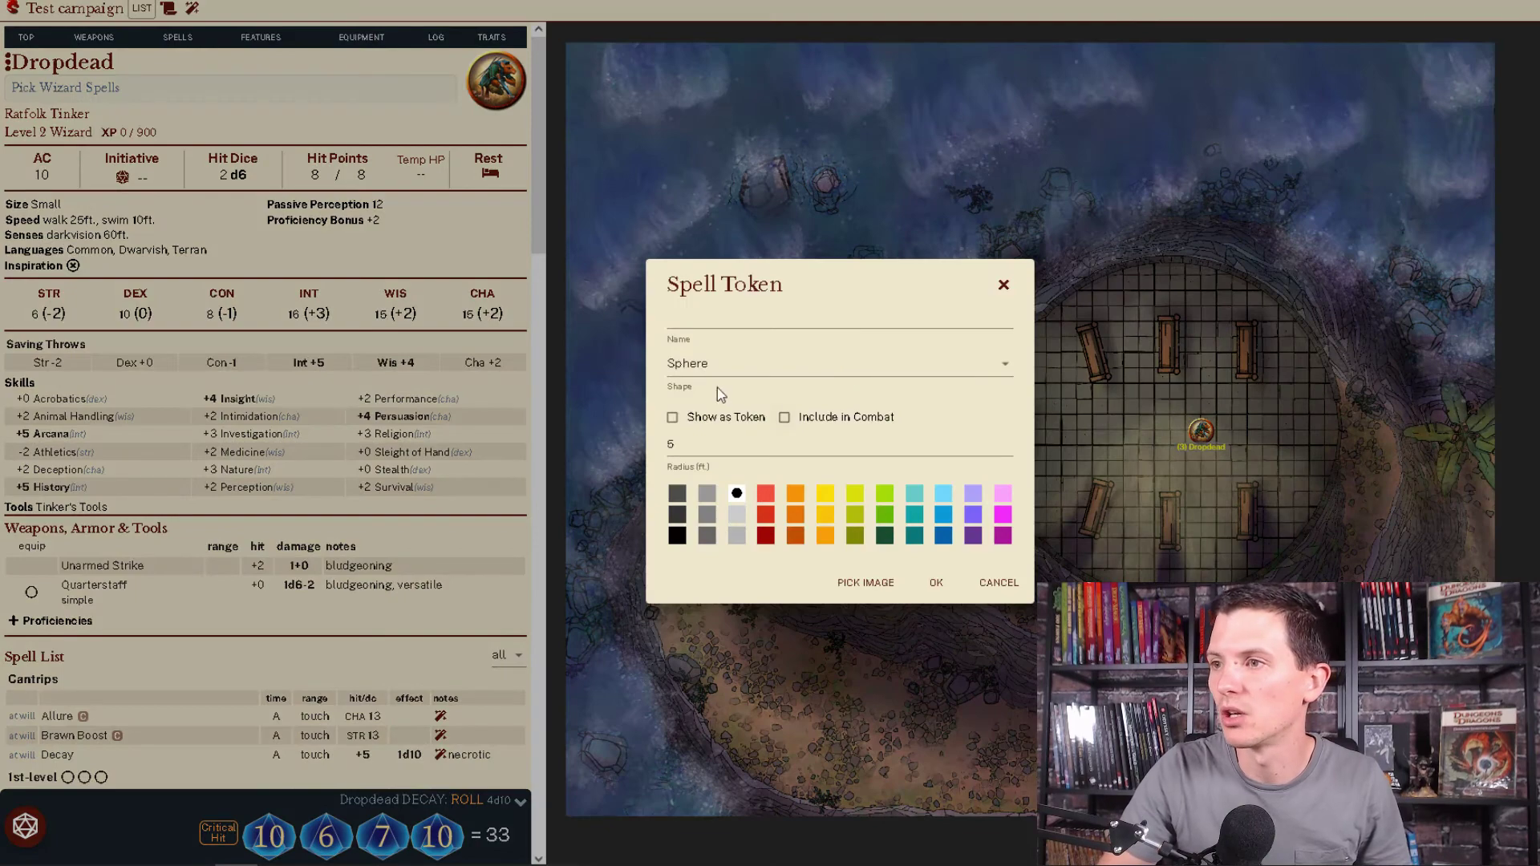
left_click(700, 443)
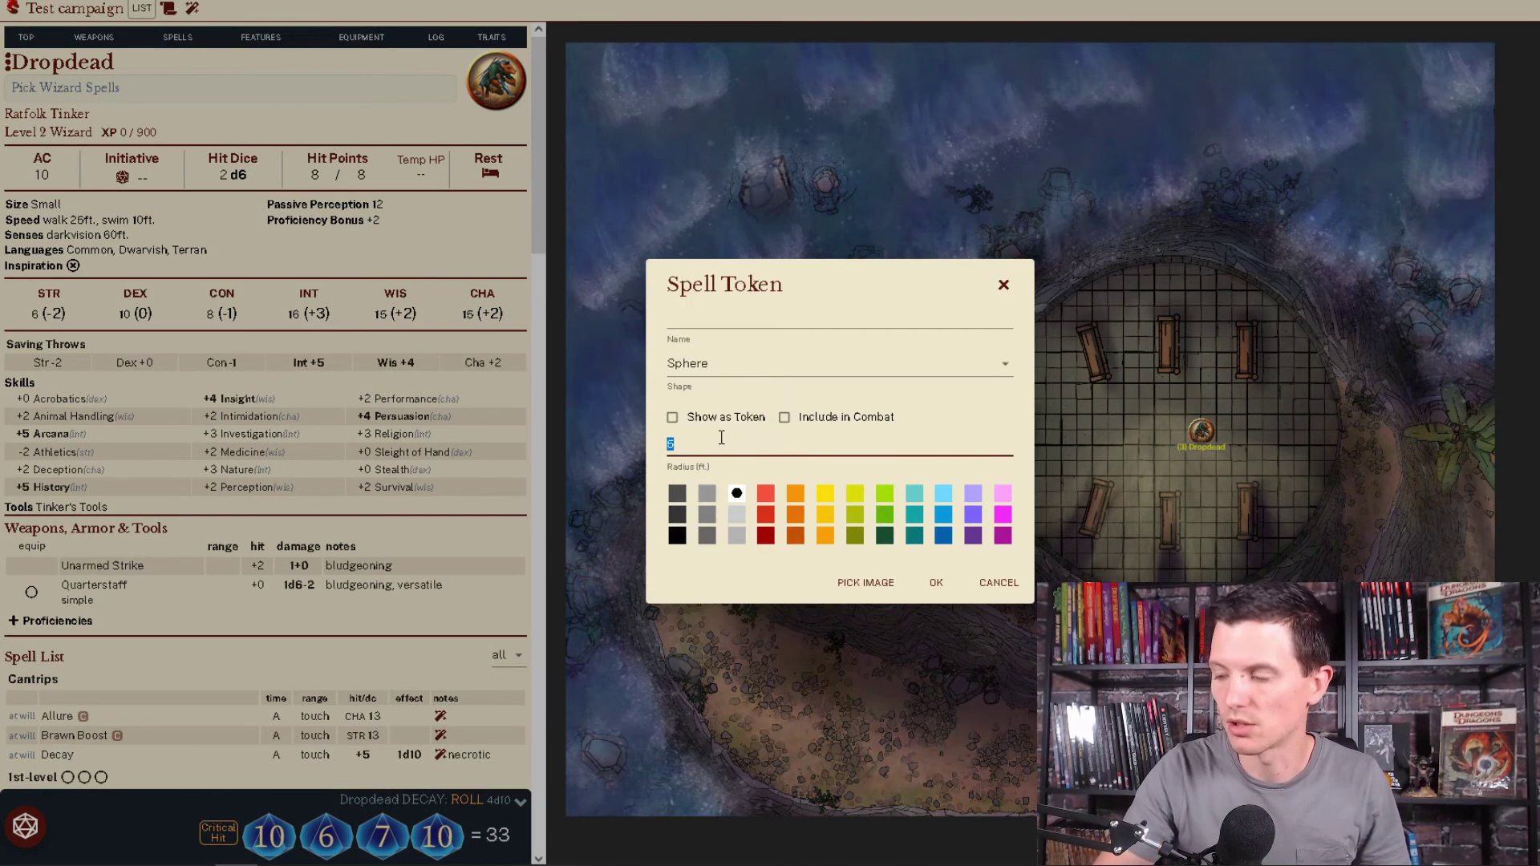
type("30")
left_click(822, 369)
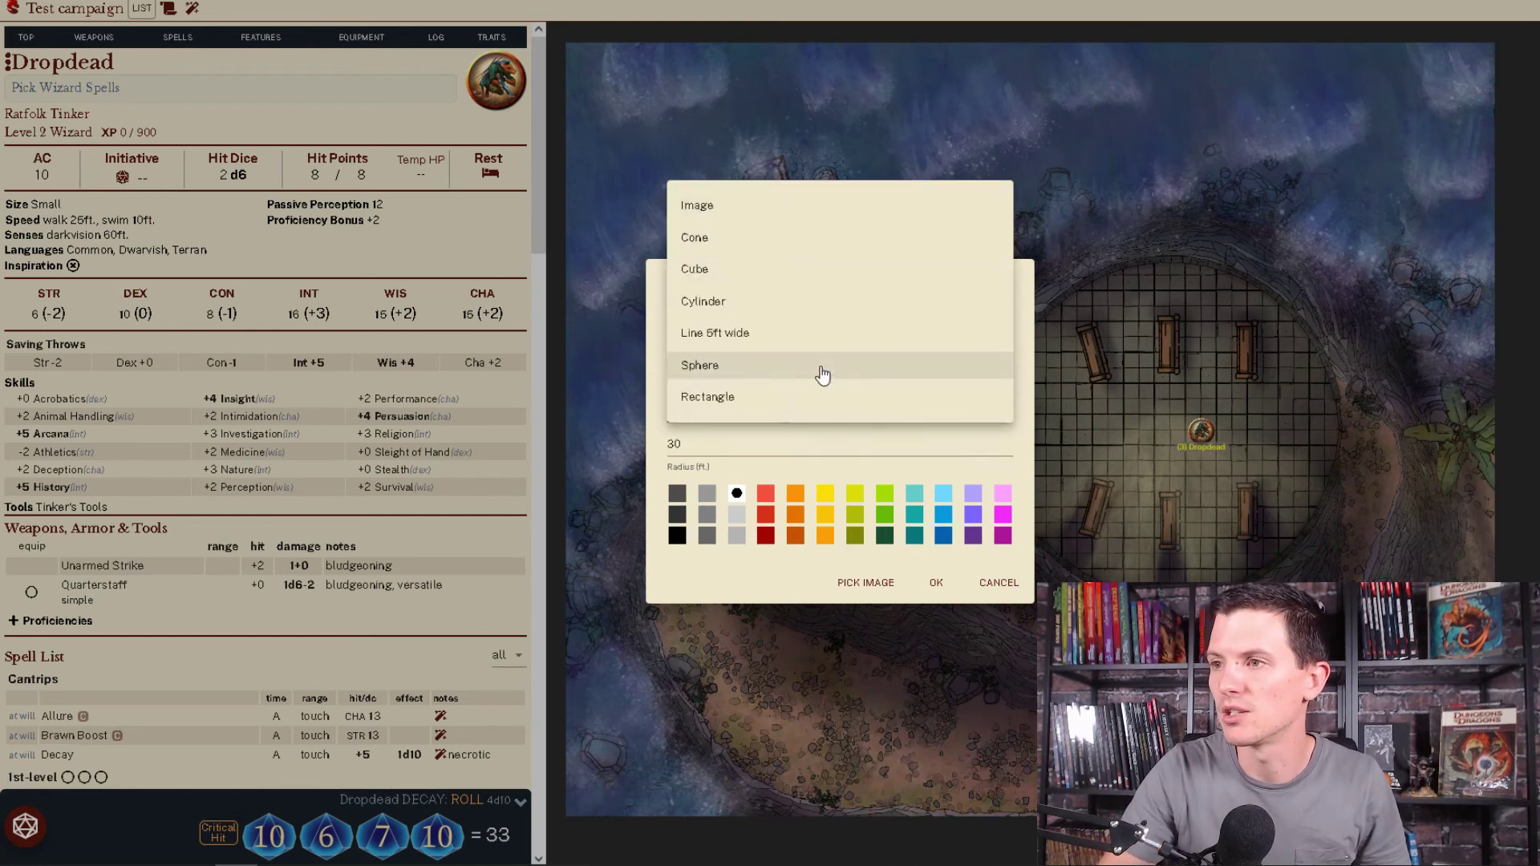
left_click(731, 333)
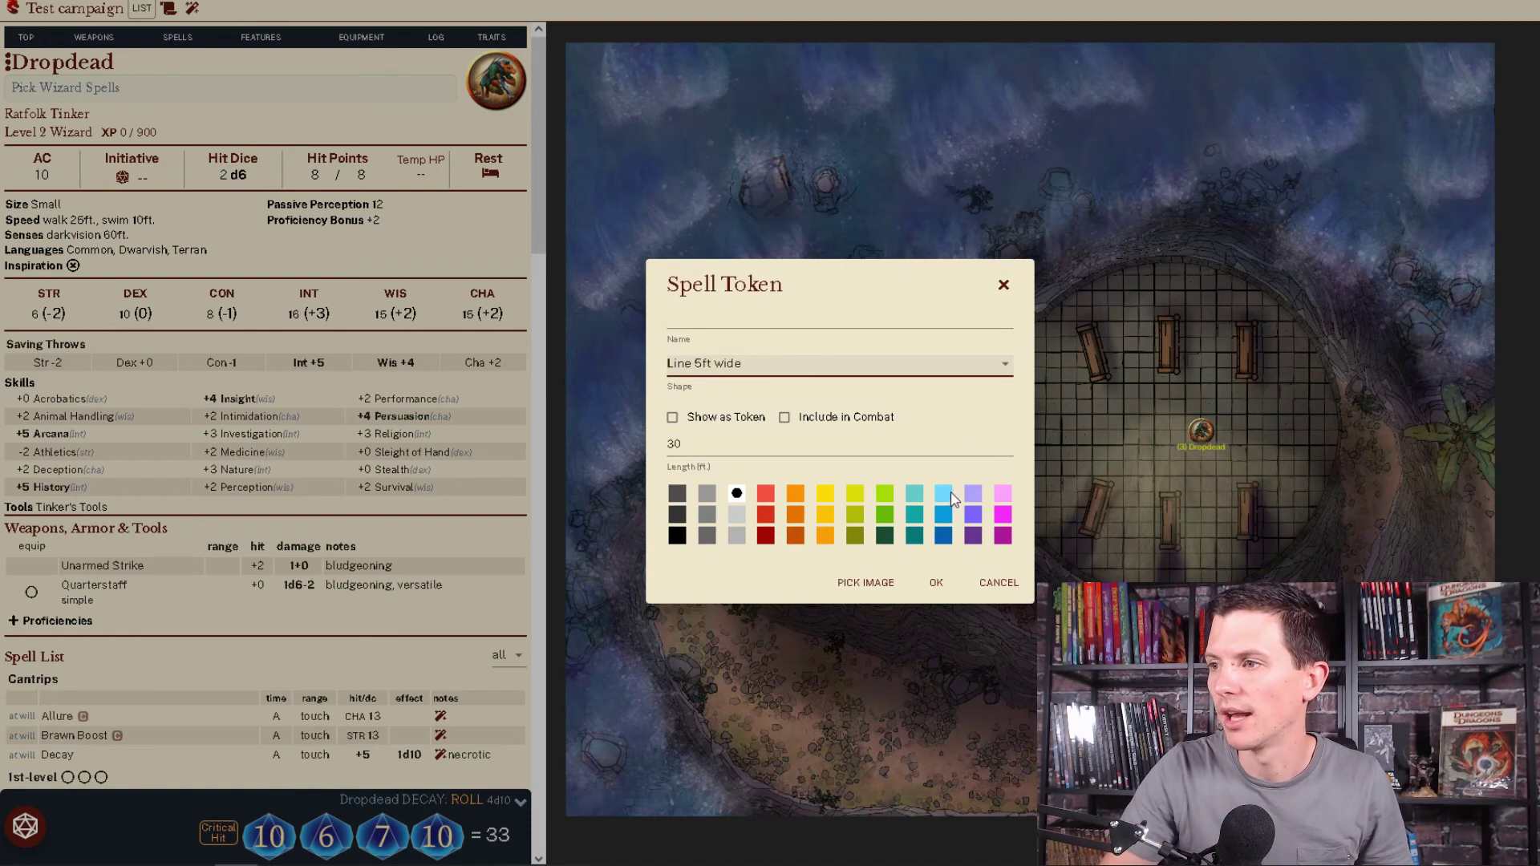
left_click(935, 582)
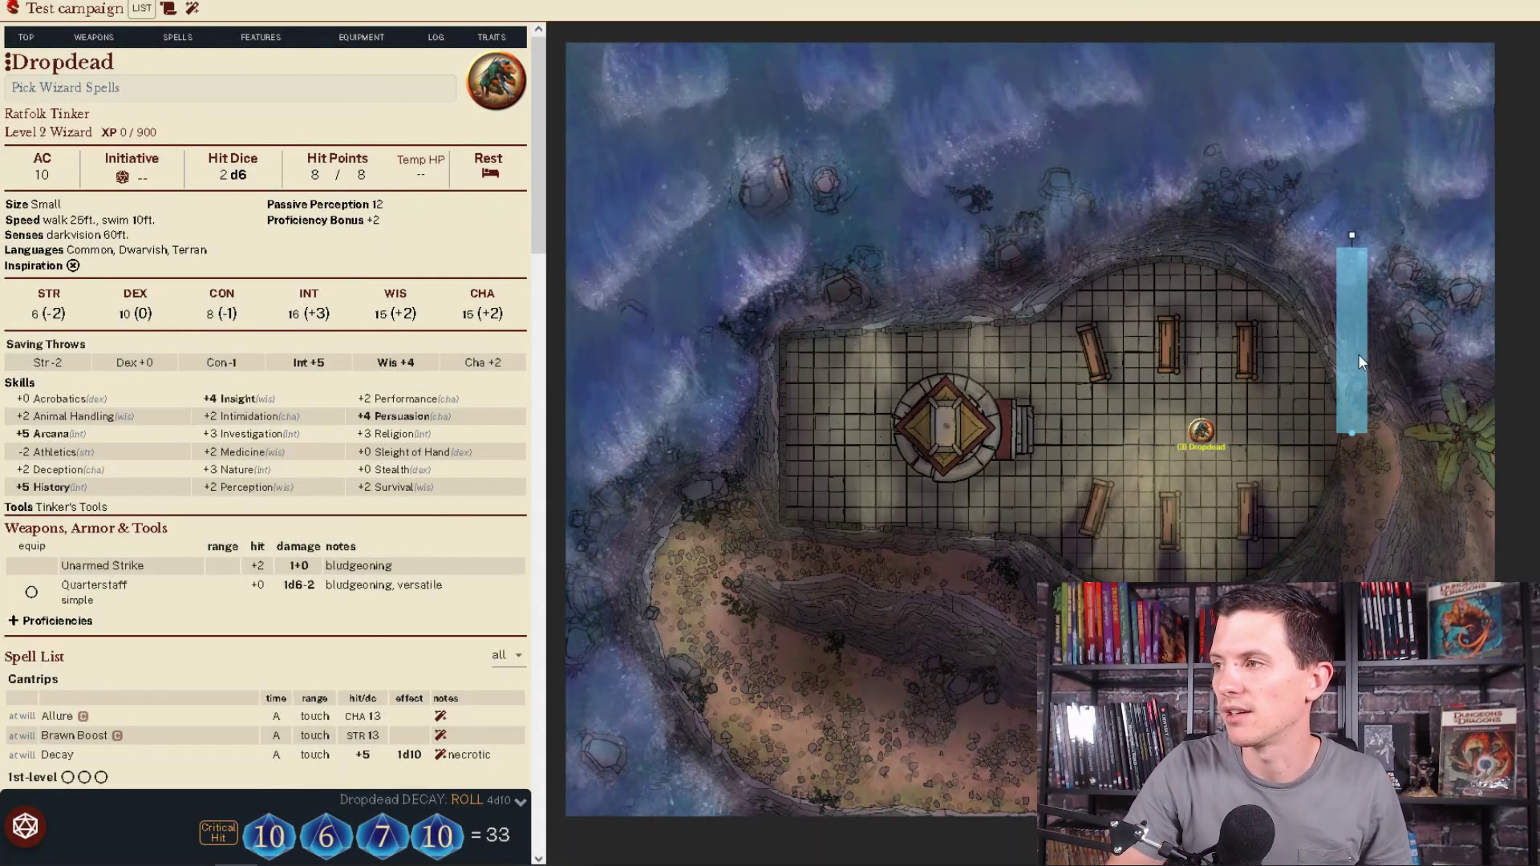
- Place the line area at Dropdead's token, aim it toward the steps of the round dais, and remove it from the map
left_click_drag(1358, 362, 1201, 349)
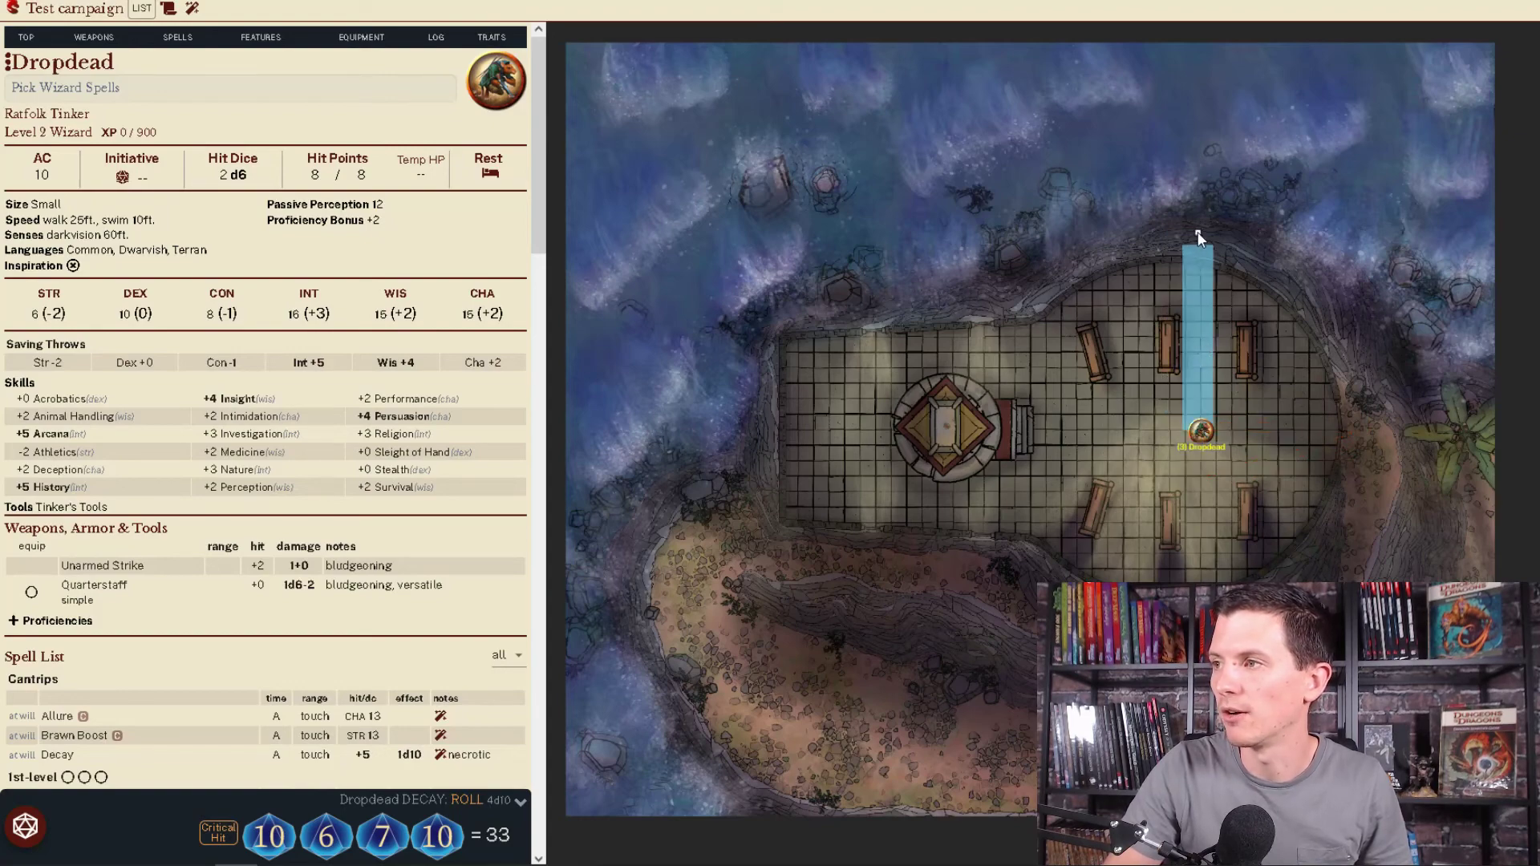
left_click_drag(1198, 238, 1162, 237)
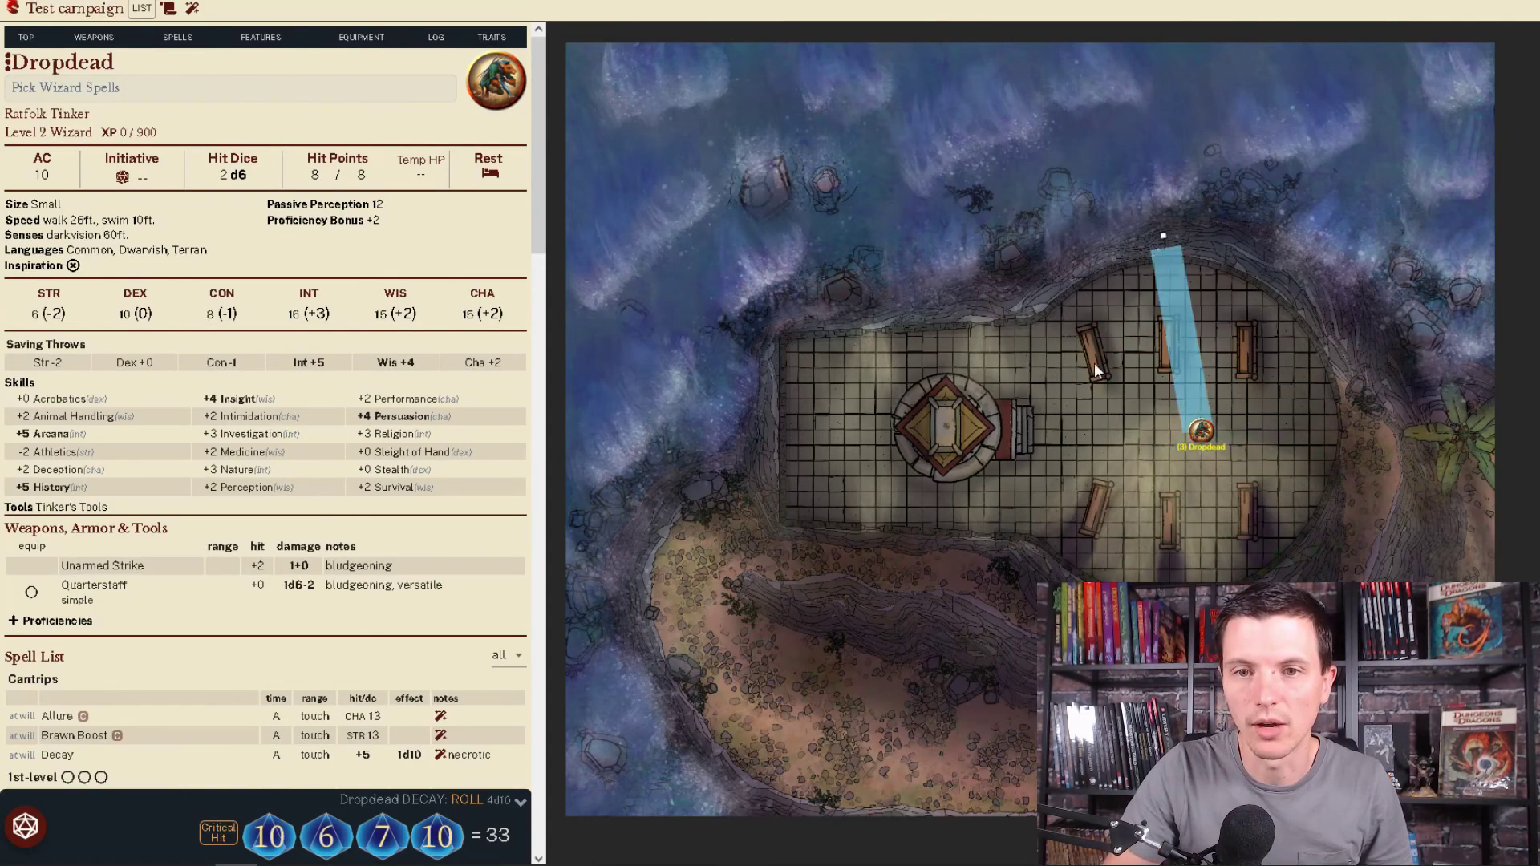
left_click_drag(1094, 363, 962, 478)
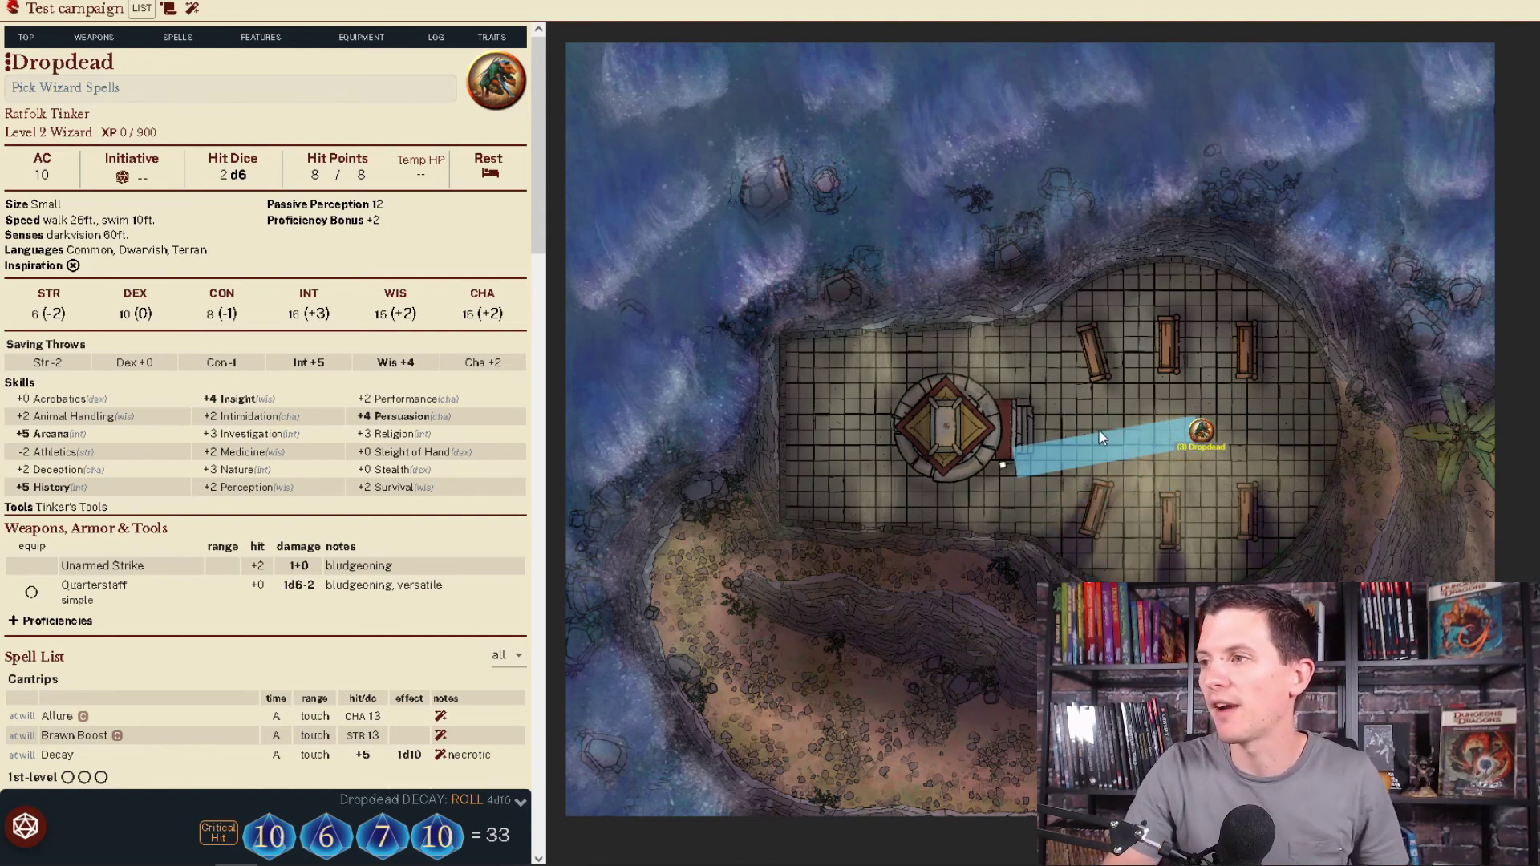
left_click(903, 449)
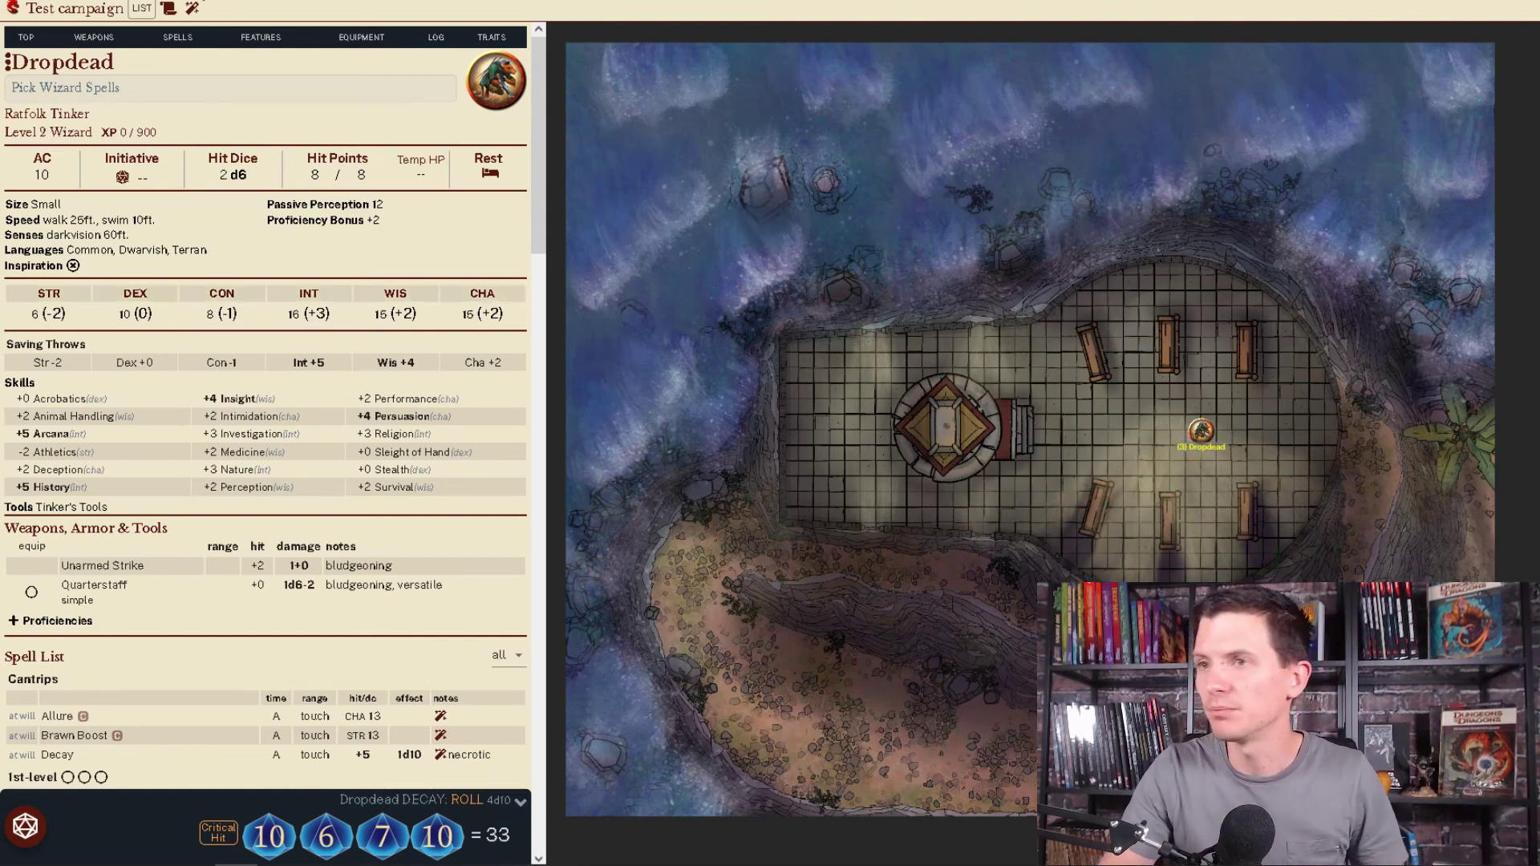
- View the list of reusable spell tokens and the calculator for Dropdead's current hit points, leaving both unchanged
left_click(193, 9)
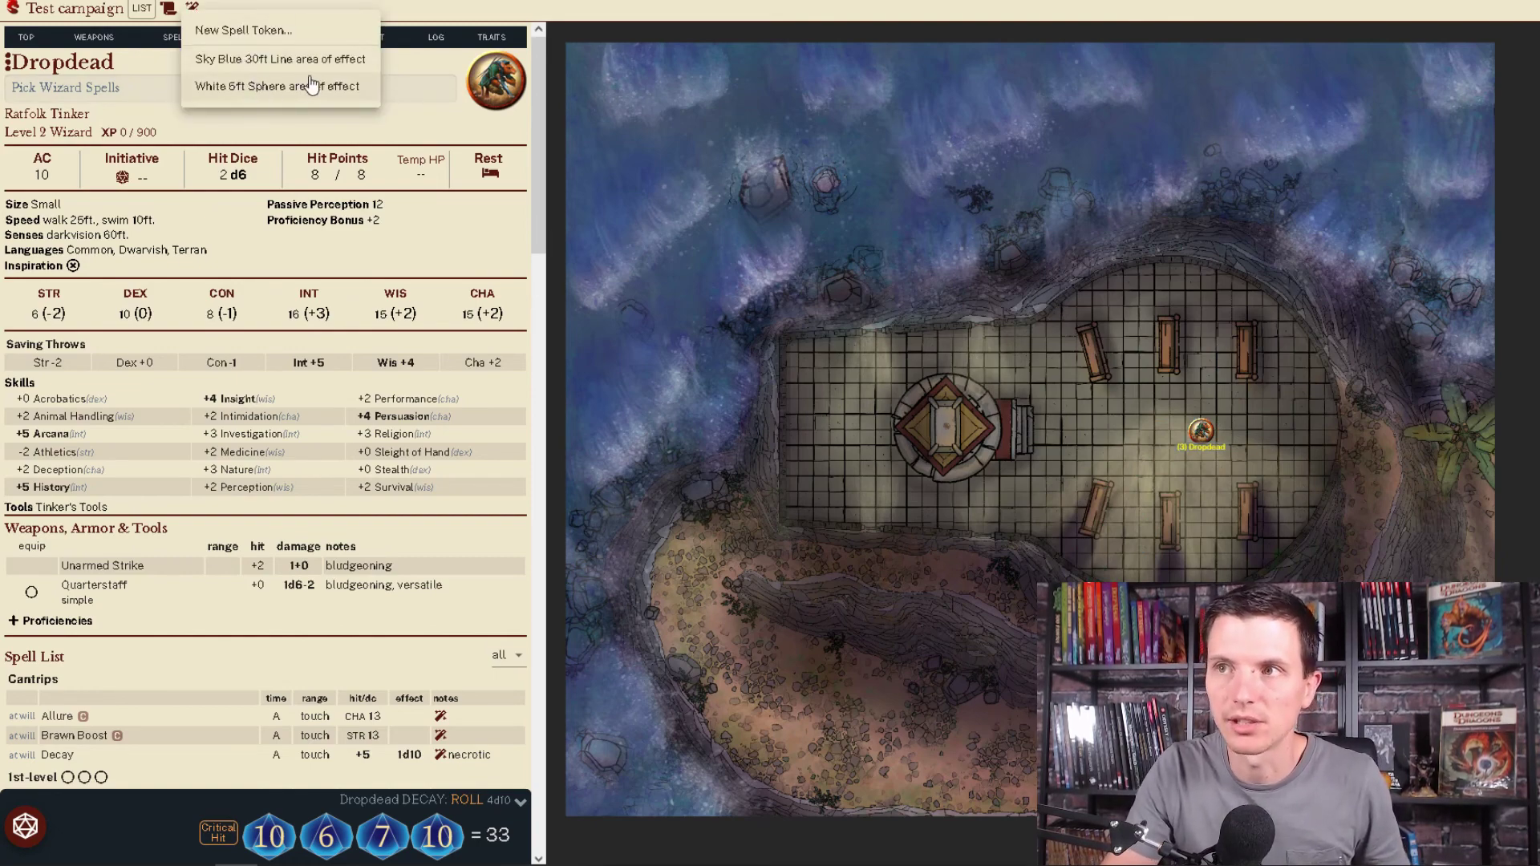
left_click(535, 157)
left_click(362, 172)
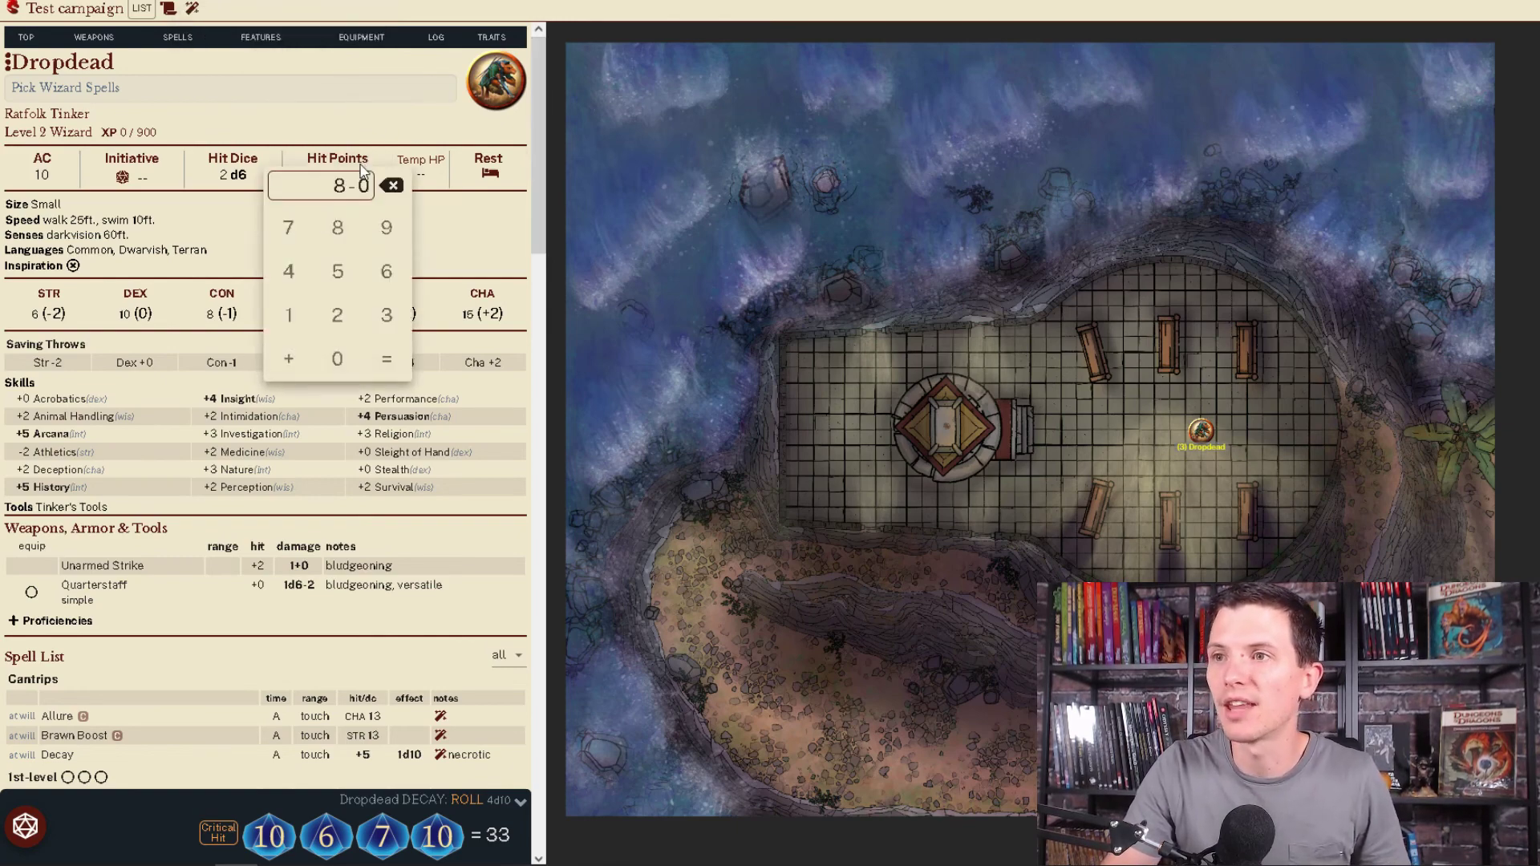
type("-")
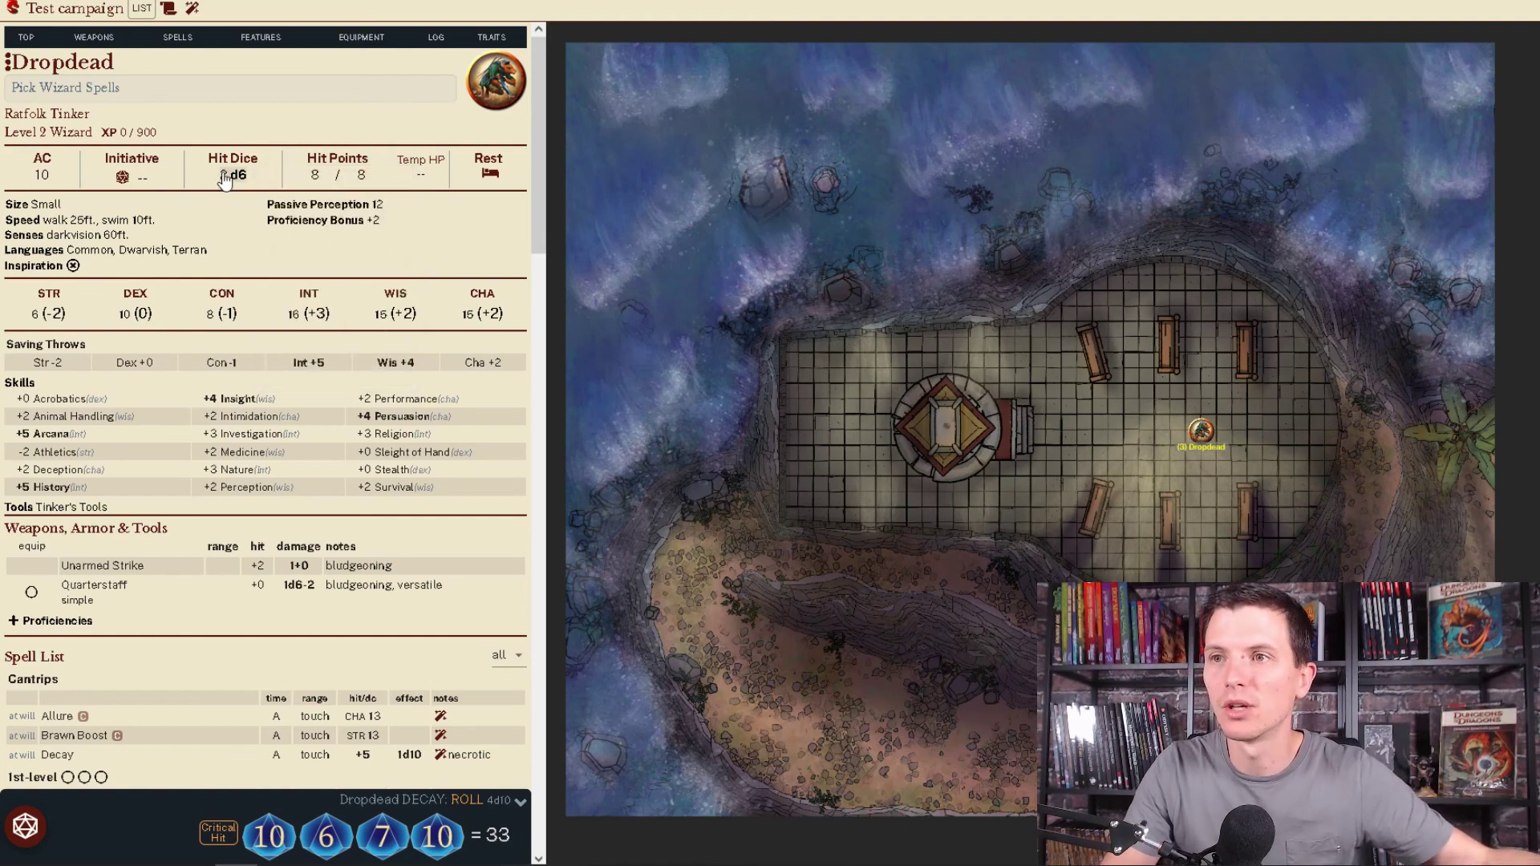
- Take a short rest with Dropdead without spending any Hit Dice
left_click(499, 175)
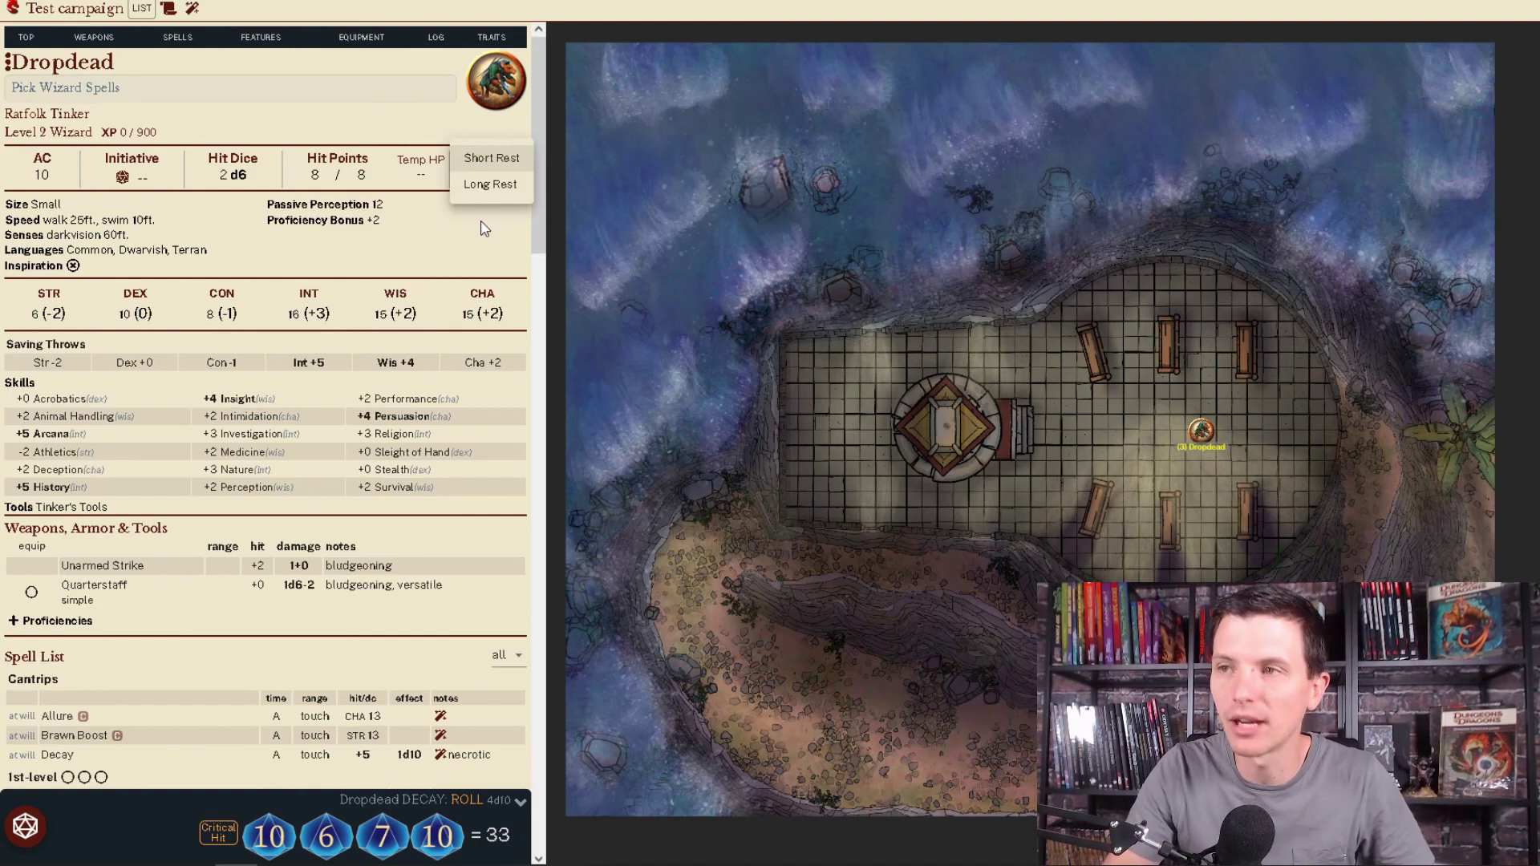
left_click(490, 158)
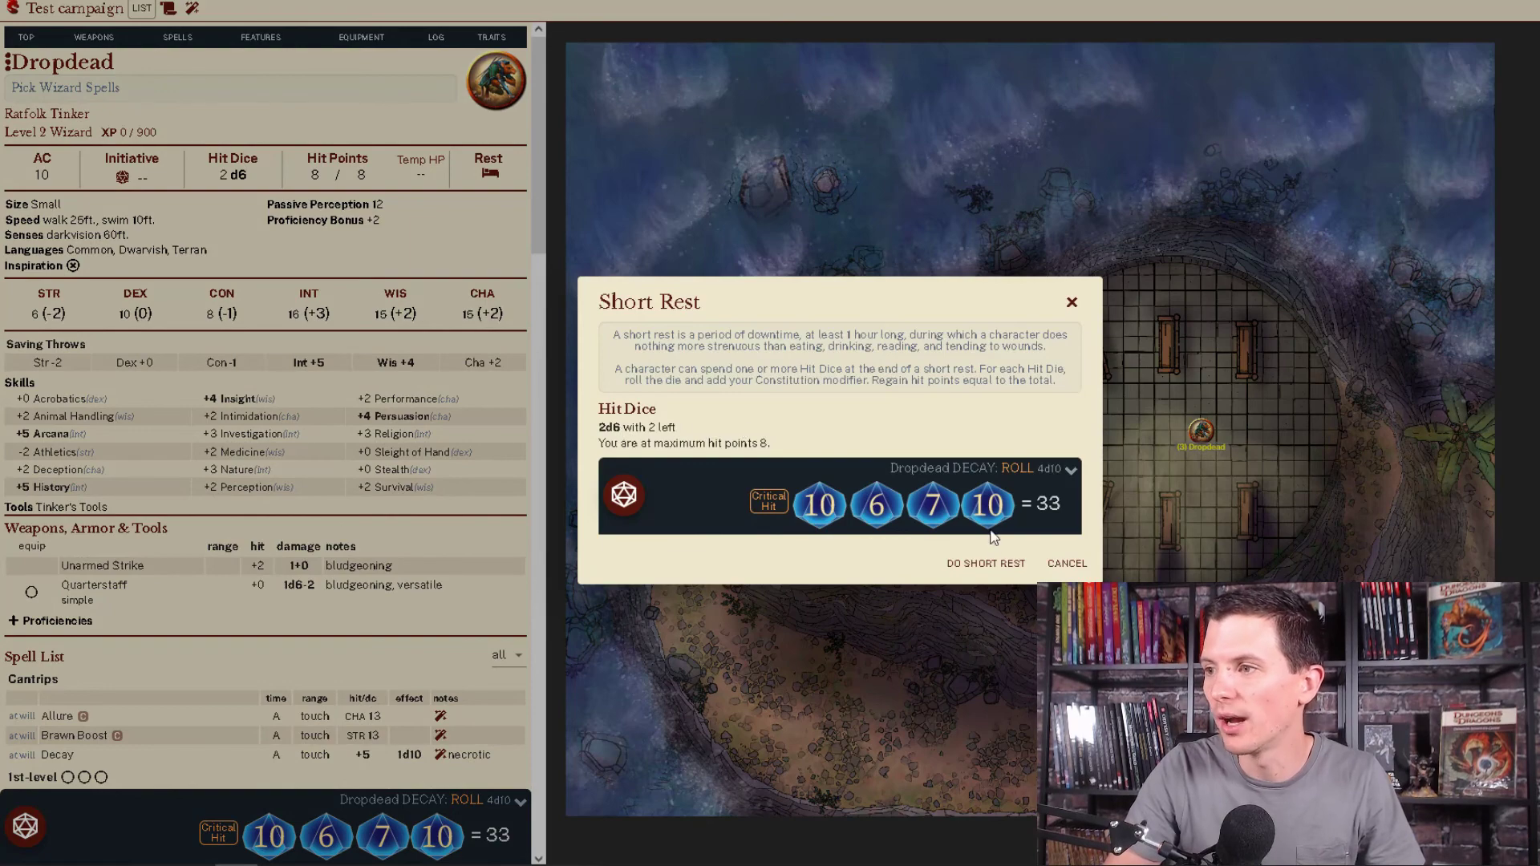
left_click(980, 564)
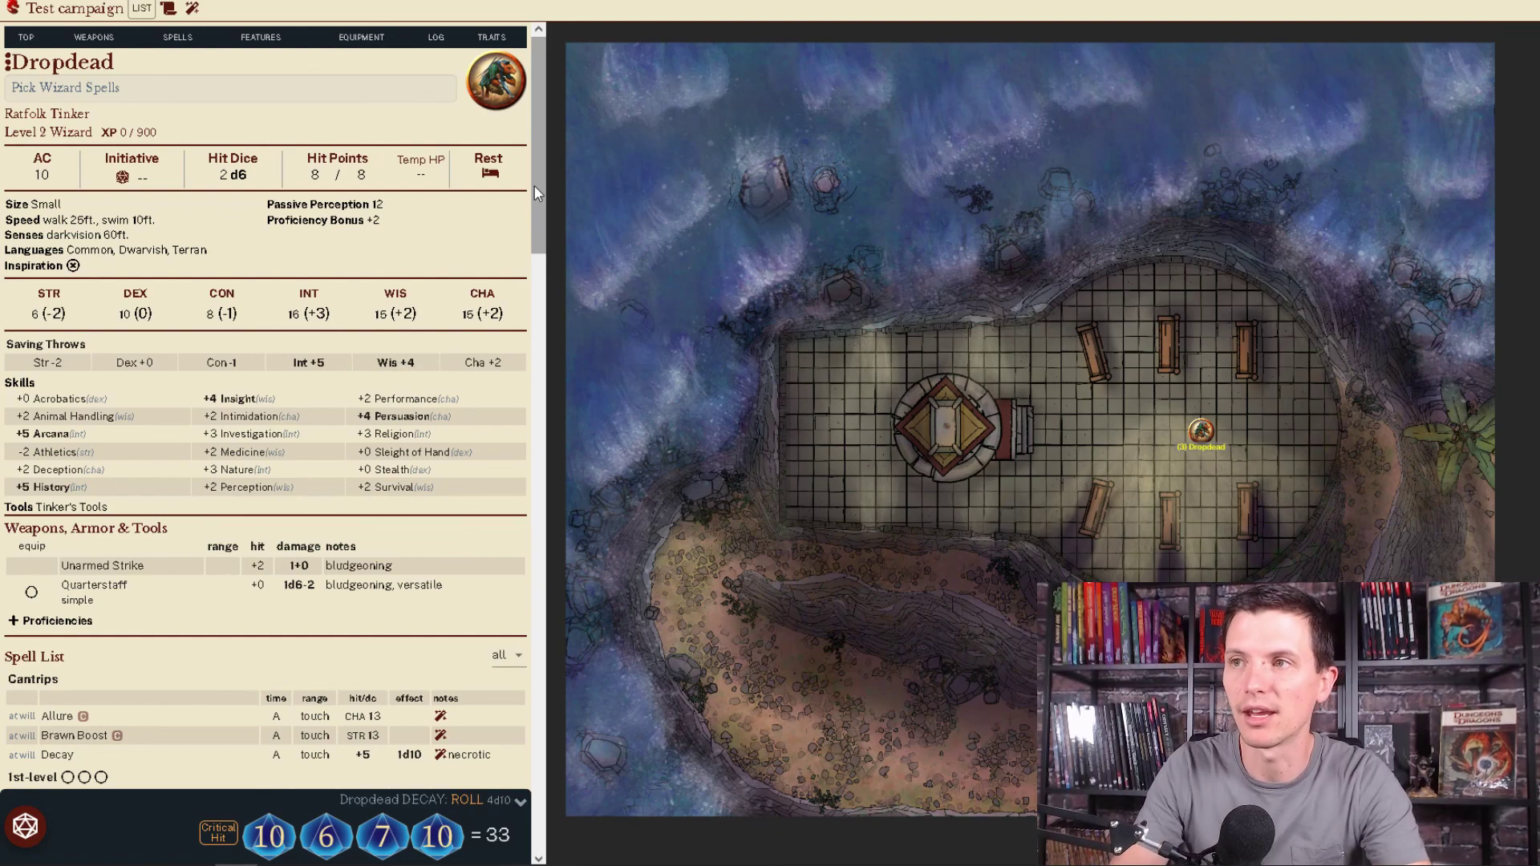
scroll(529, 682, "down", 12)
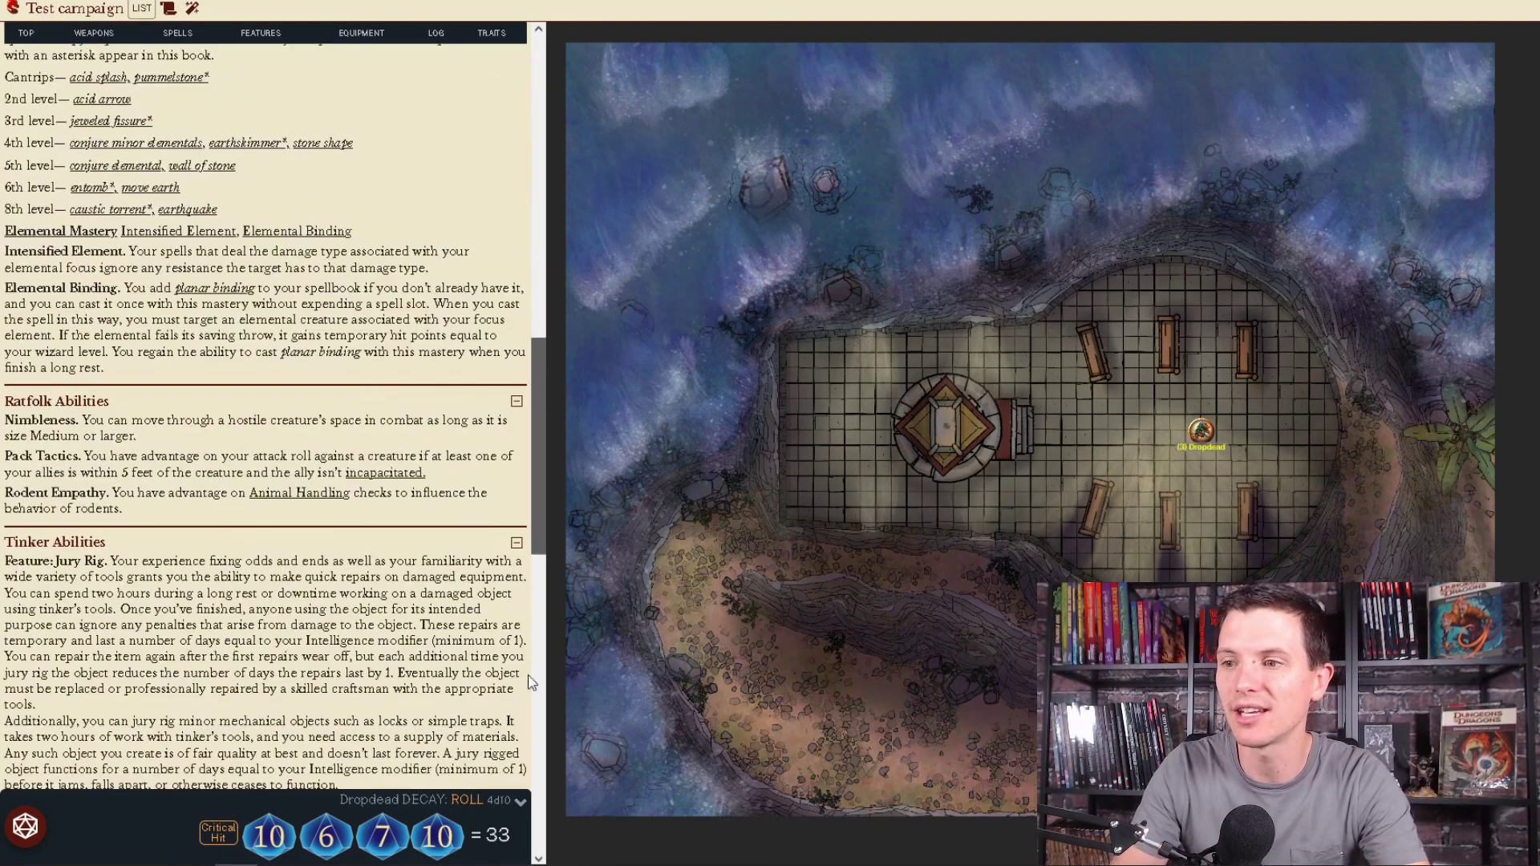
scroll(530, 682, "down", 10)
left_click_drag(536, 789, 552, 89)
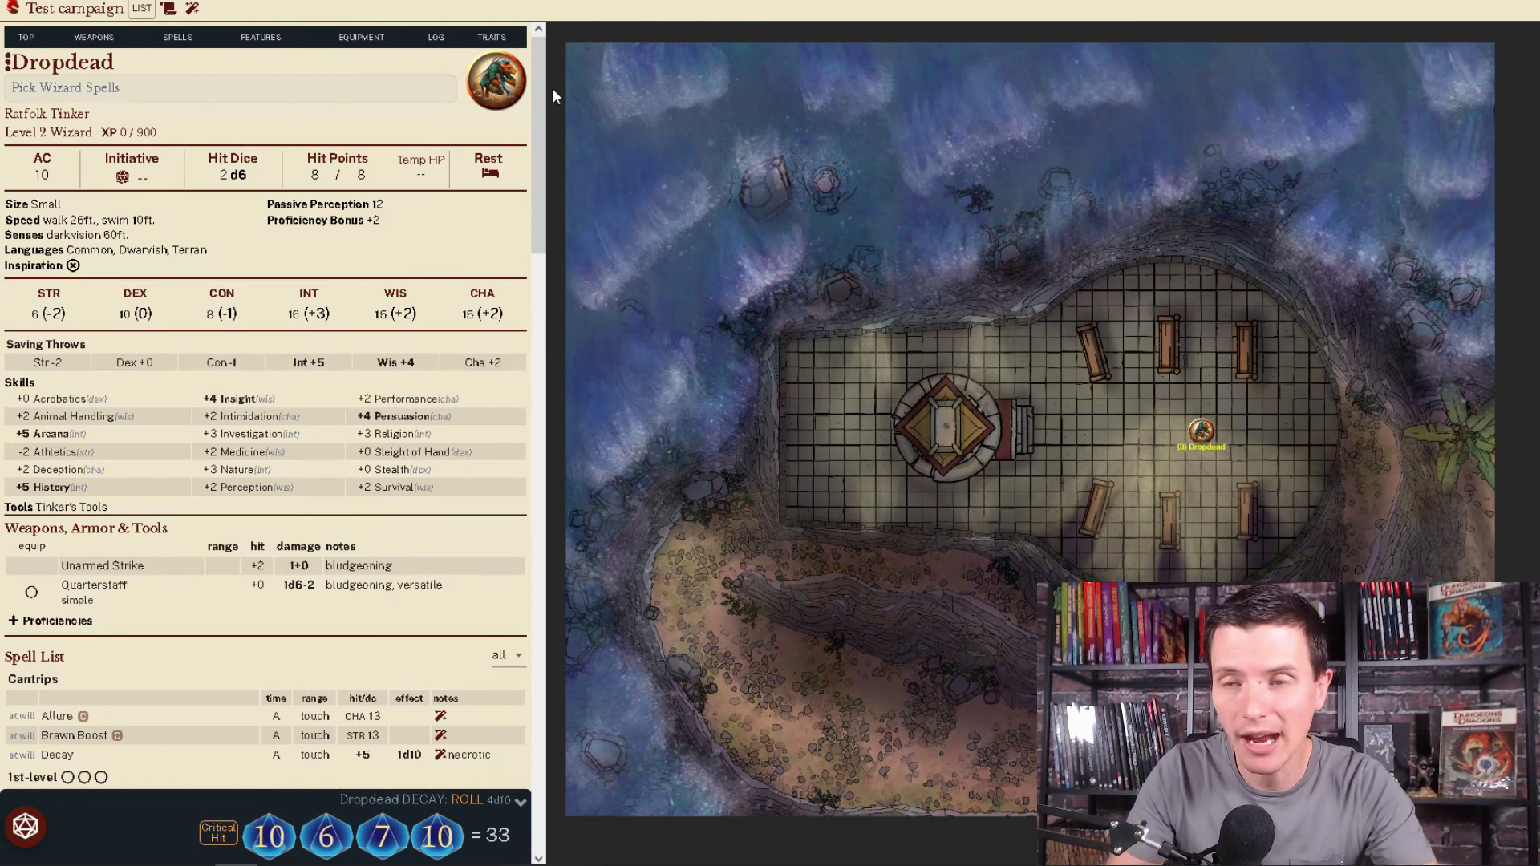